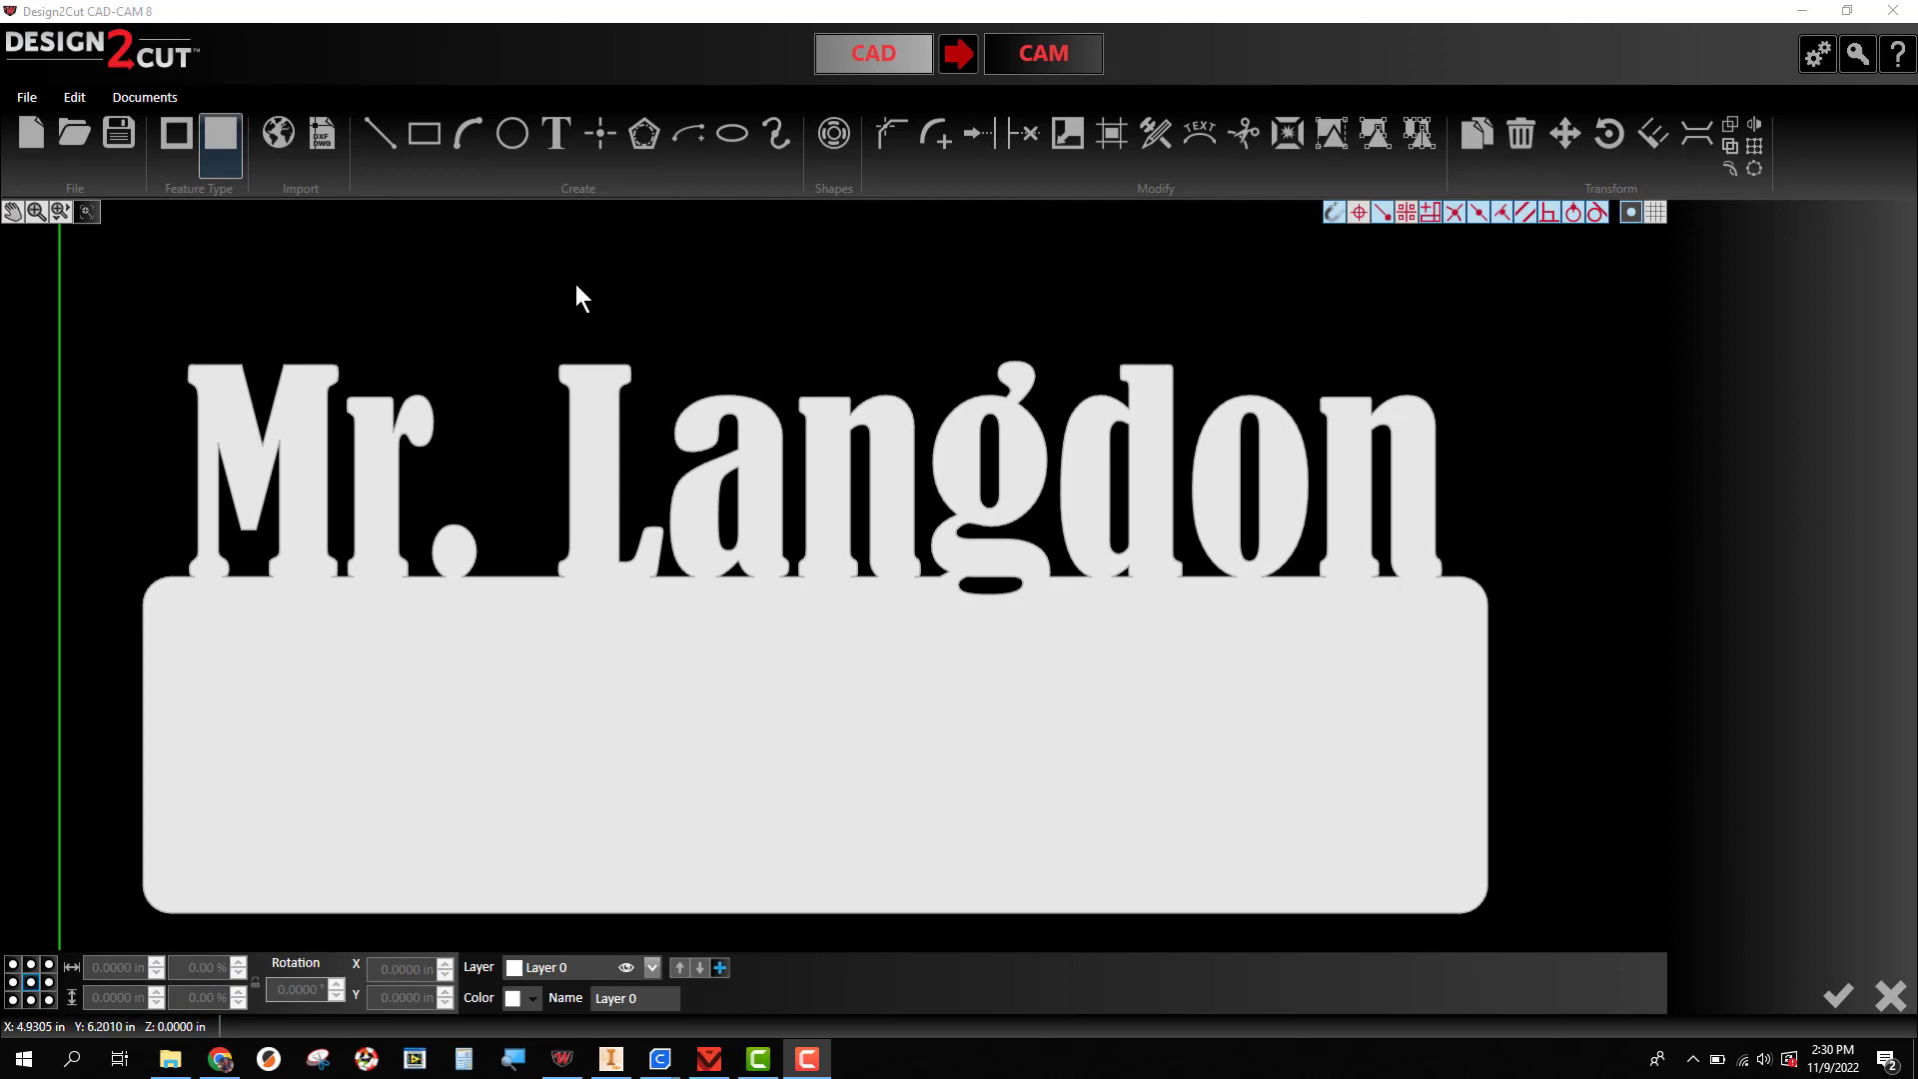
# - Start a new drawing and draw a corner rectangle from the origin, about 12.5 by 4 in
pyautogui.click(34, 138)
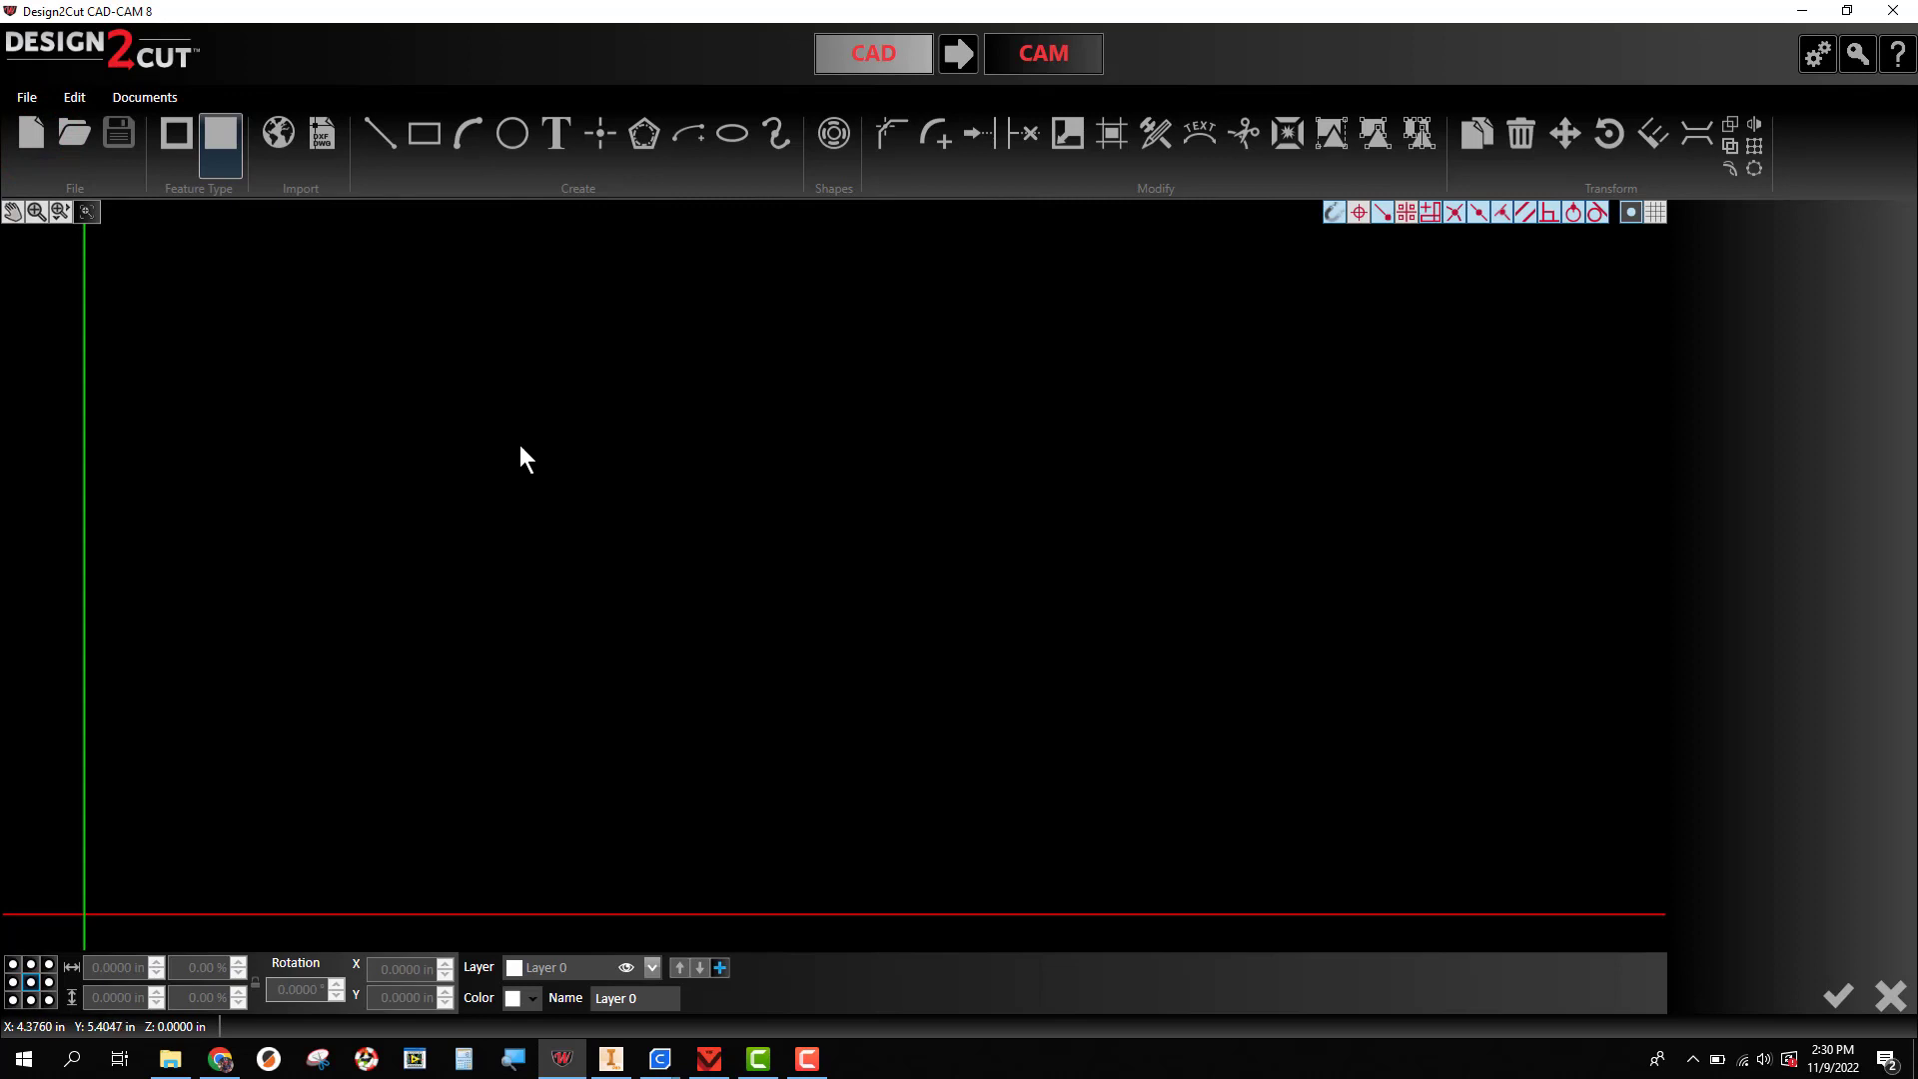
pyautogui.click(421, 146)
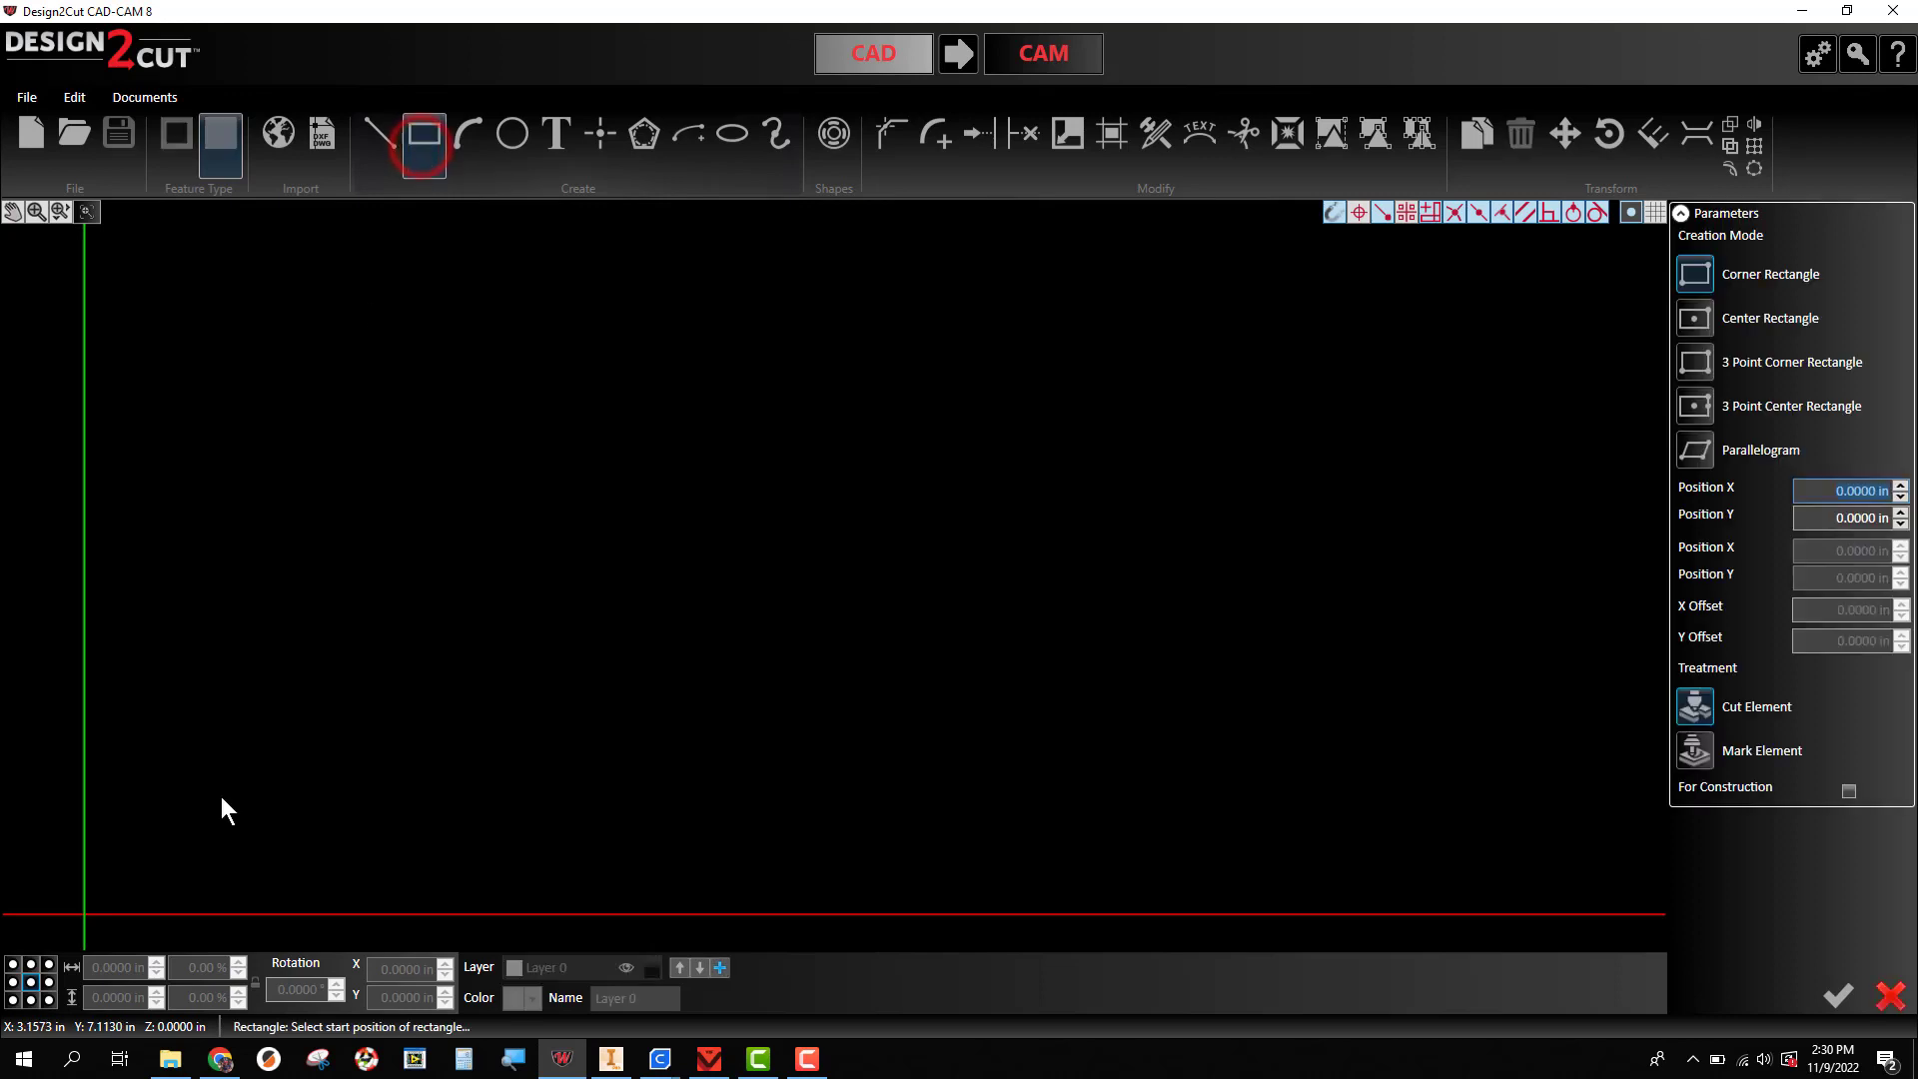
pyautogui.click(84, 913)
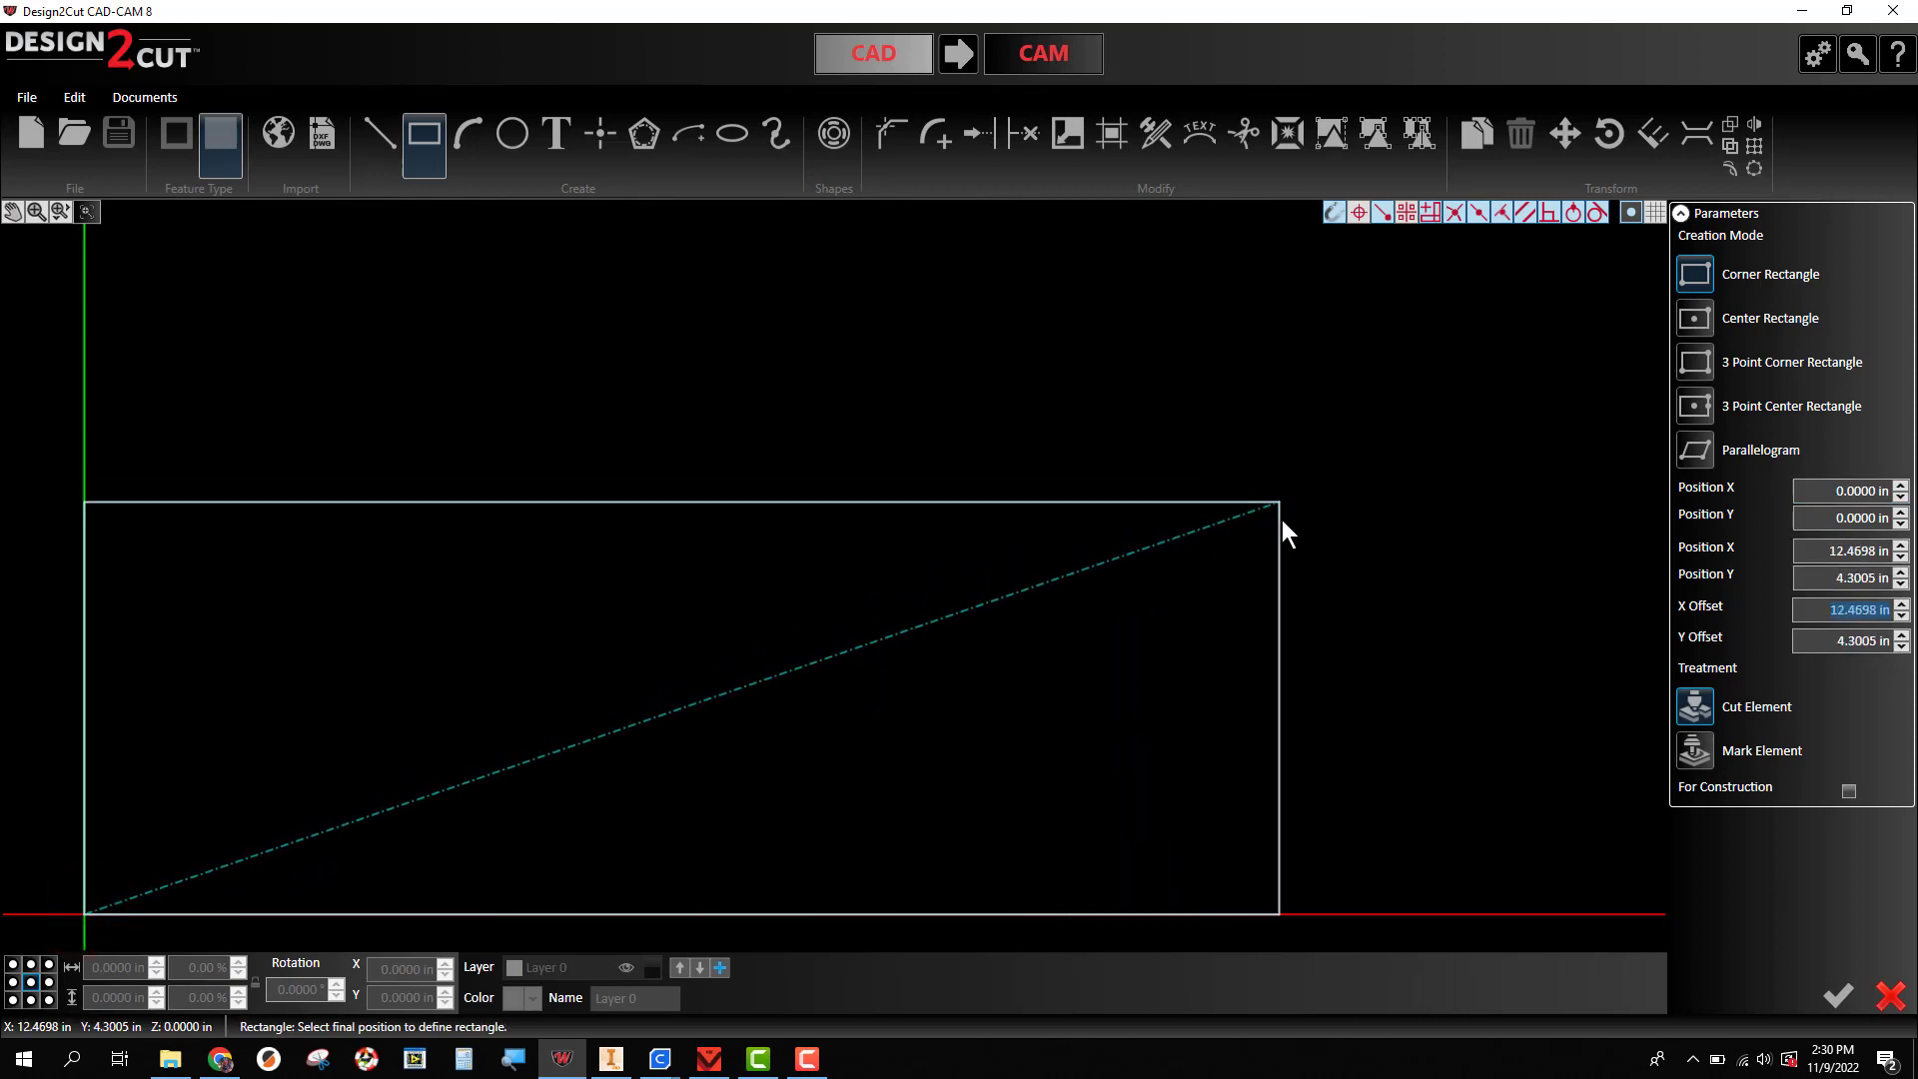
pyautogui.click(1281, 529)
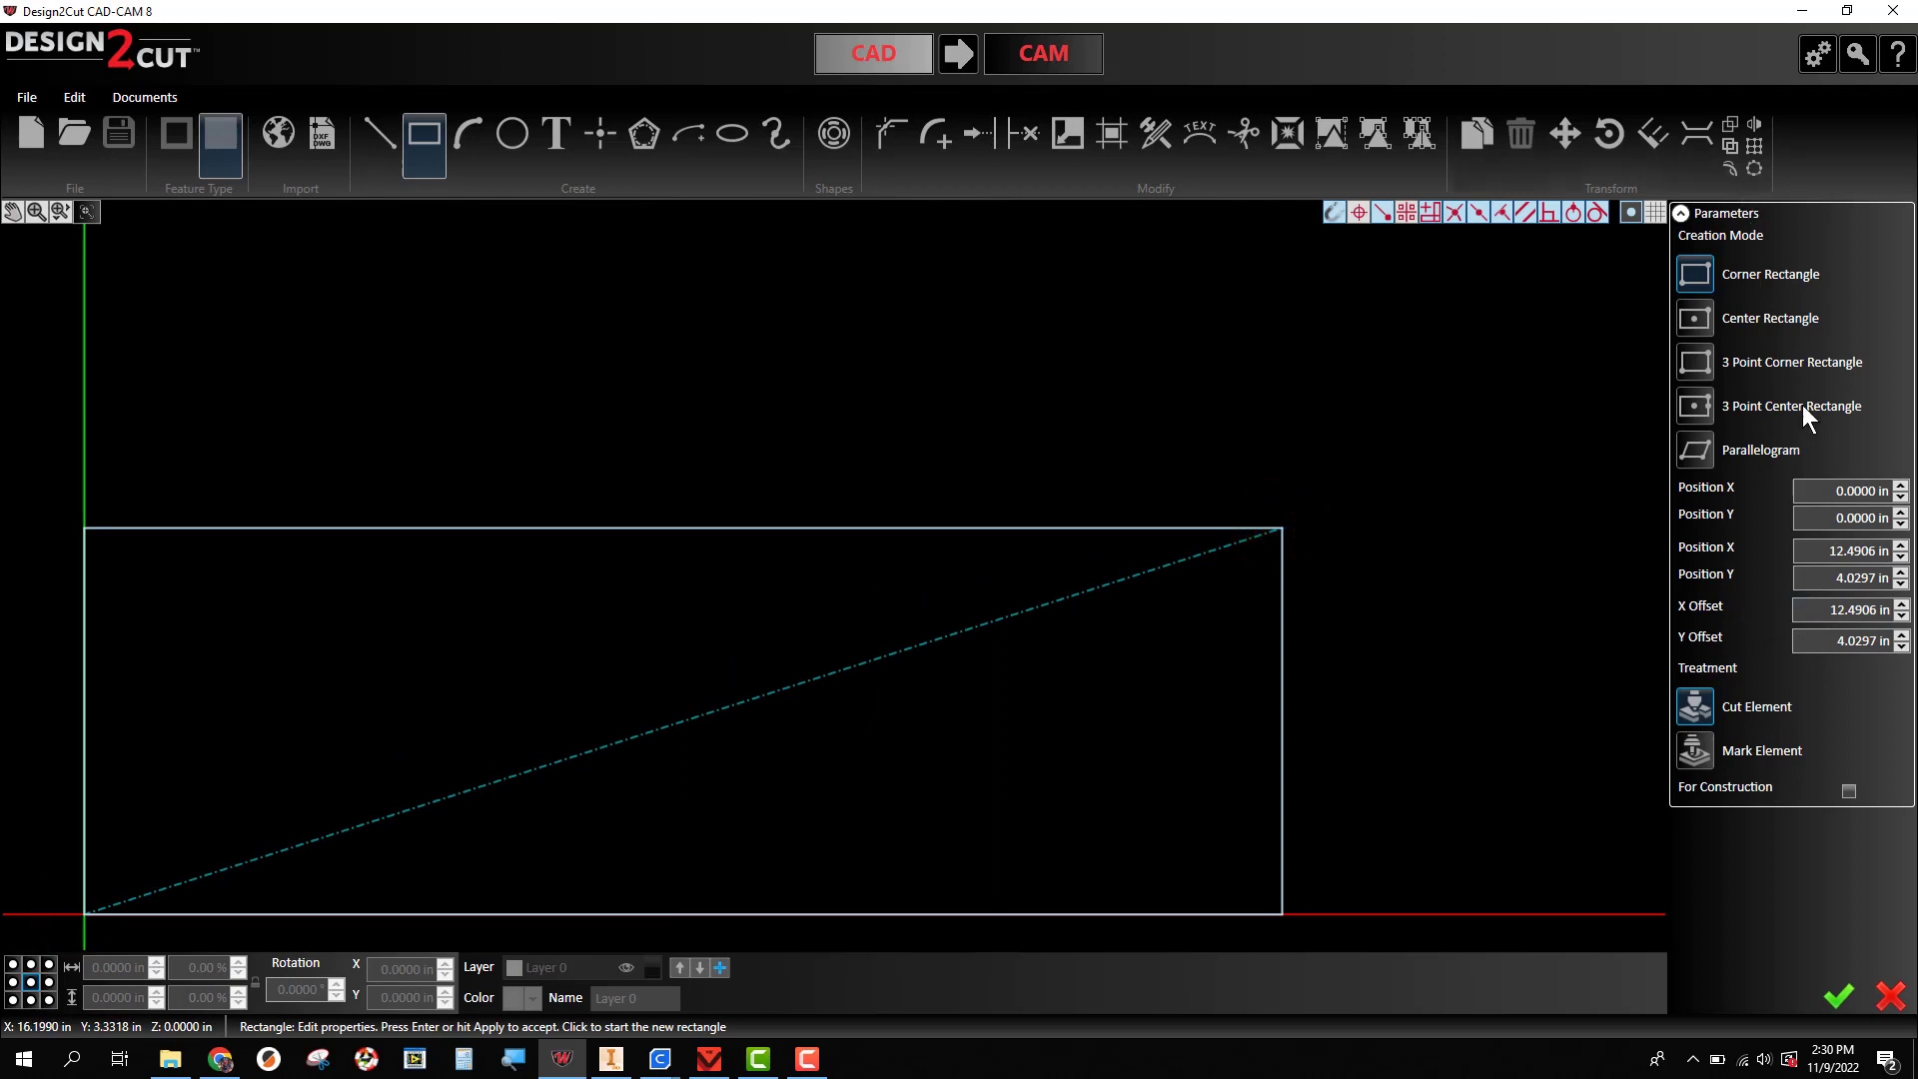
# - Set the rectangle's X offset to 12 in and Y offset to 3 in, then create it and leave the Rectangle command
pyautogui.click(1828, 612)
pyautogui.write('12')
pyautogui.click(1828, 644)
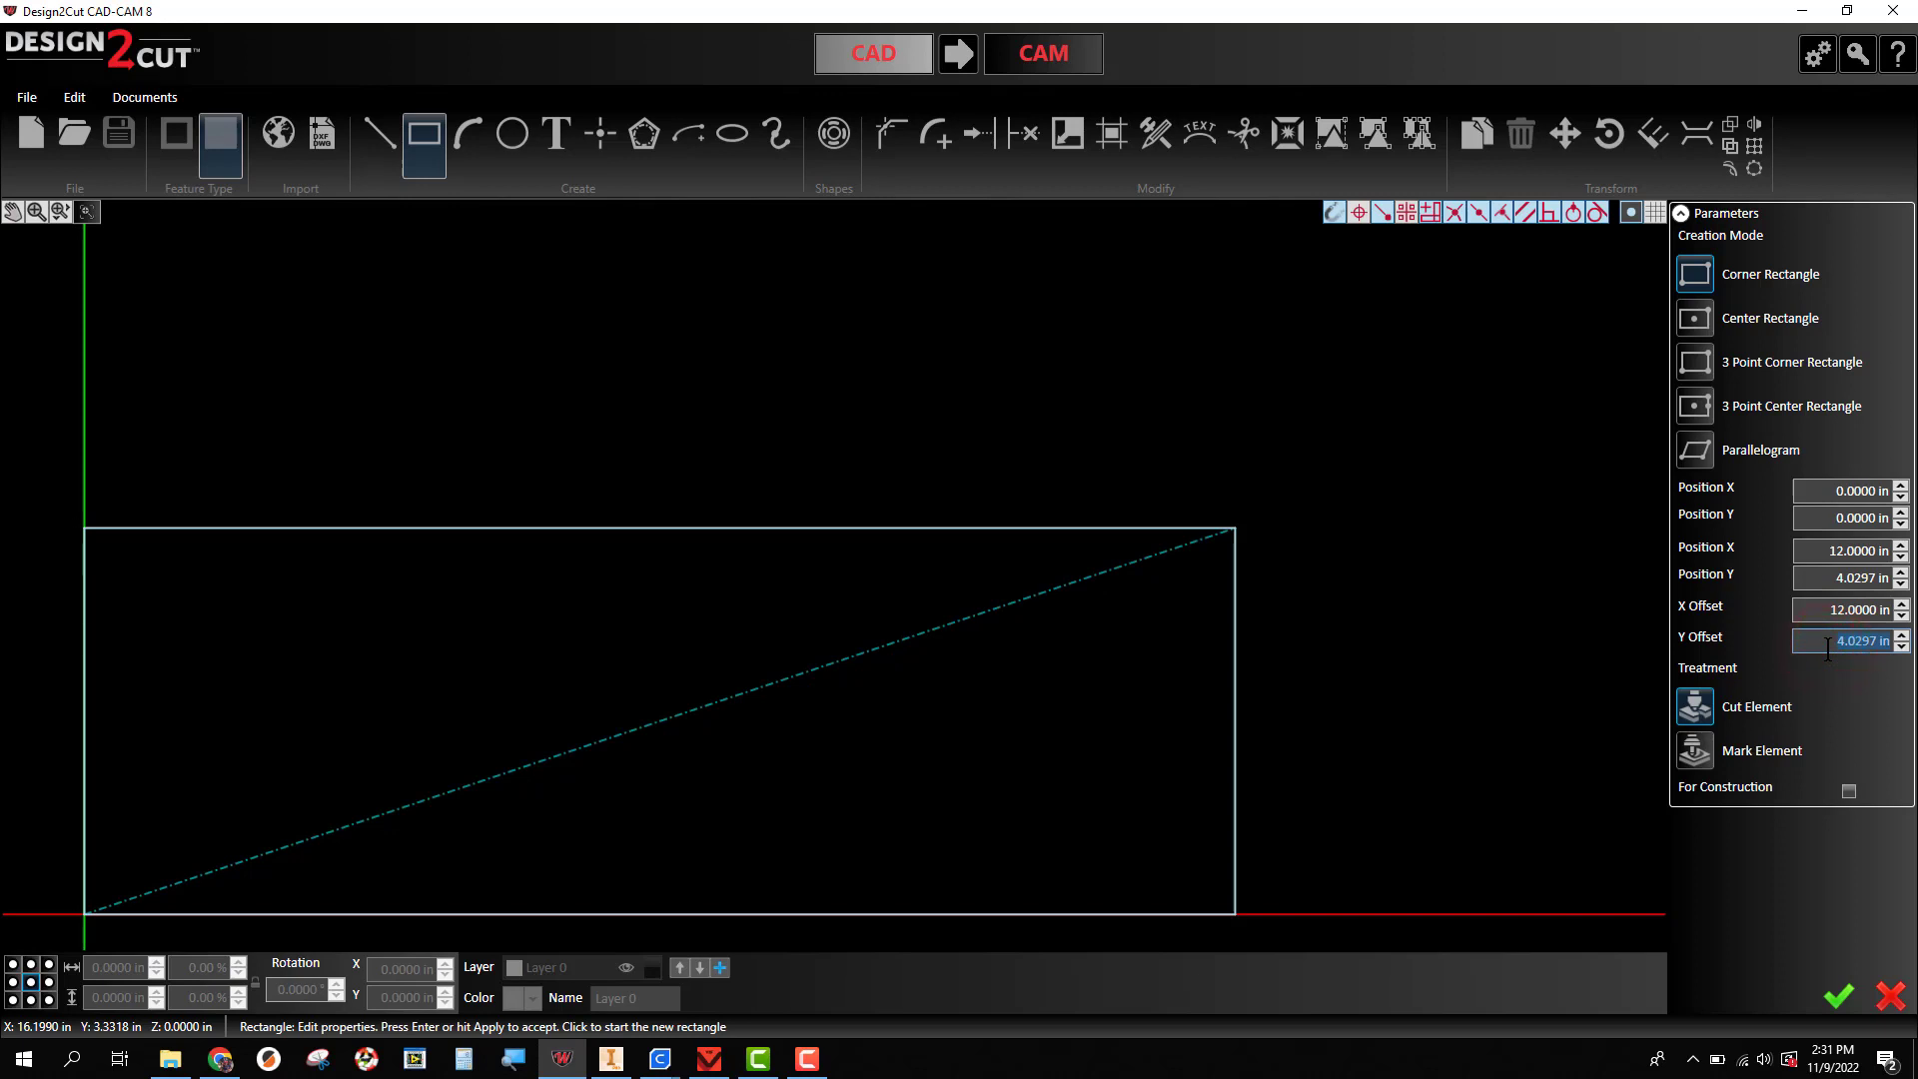
pyautogui.write('3')
pyautogui.click(1854, 704)
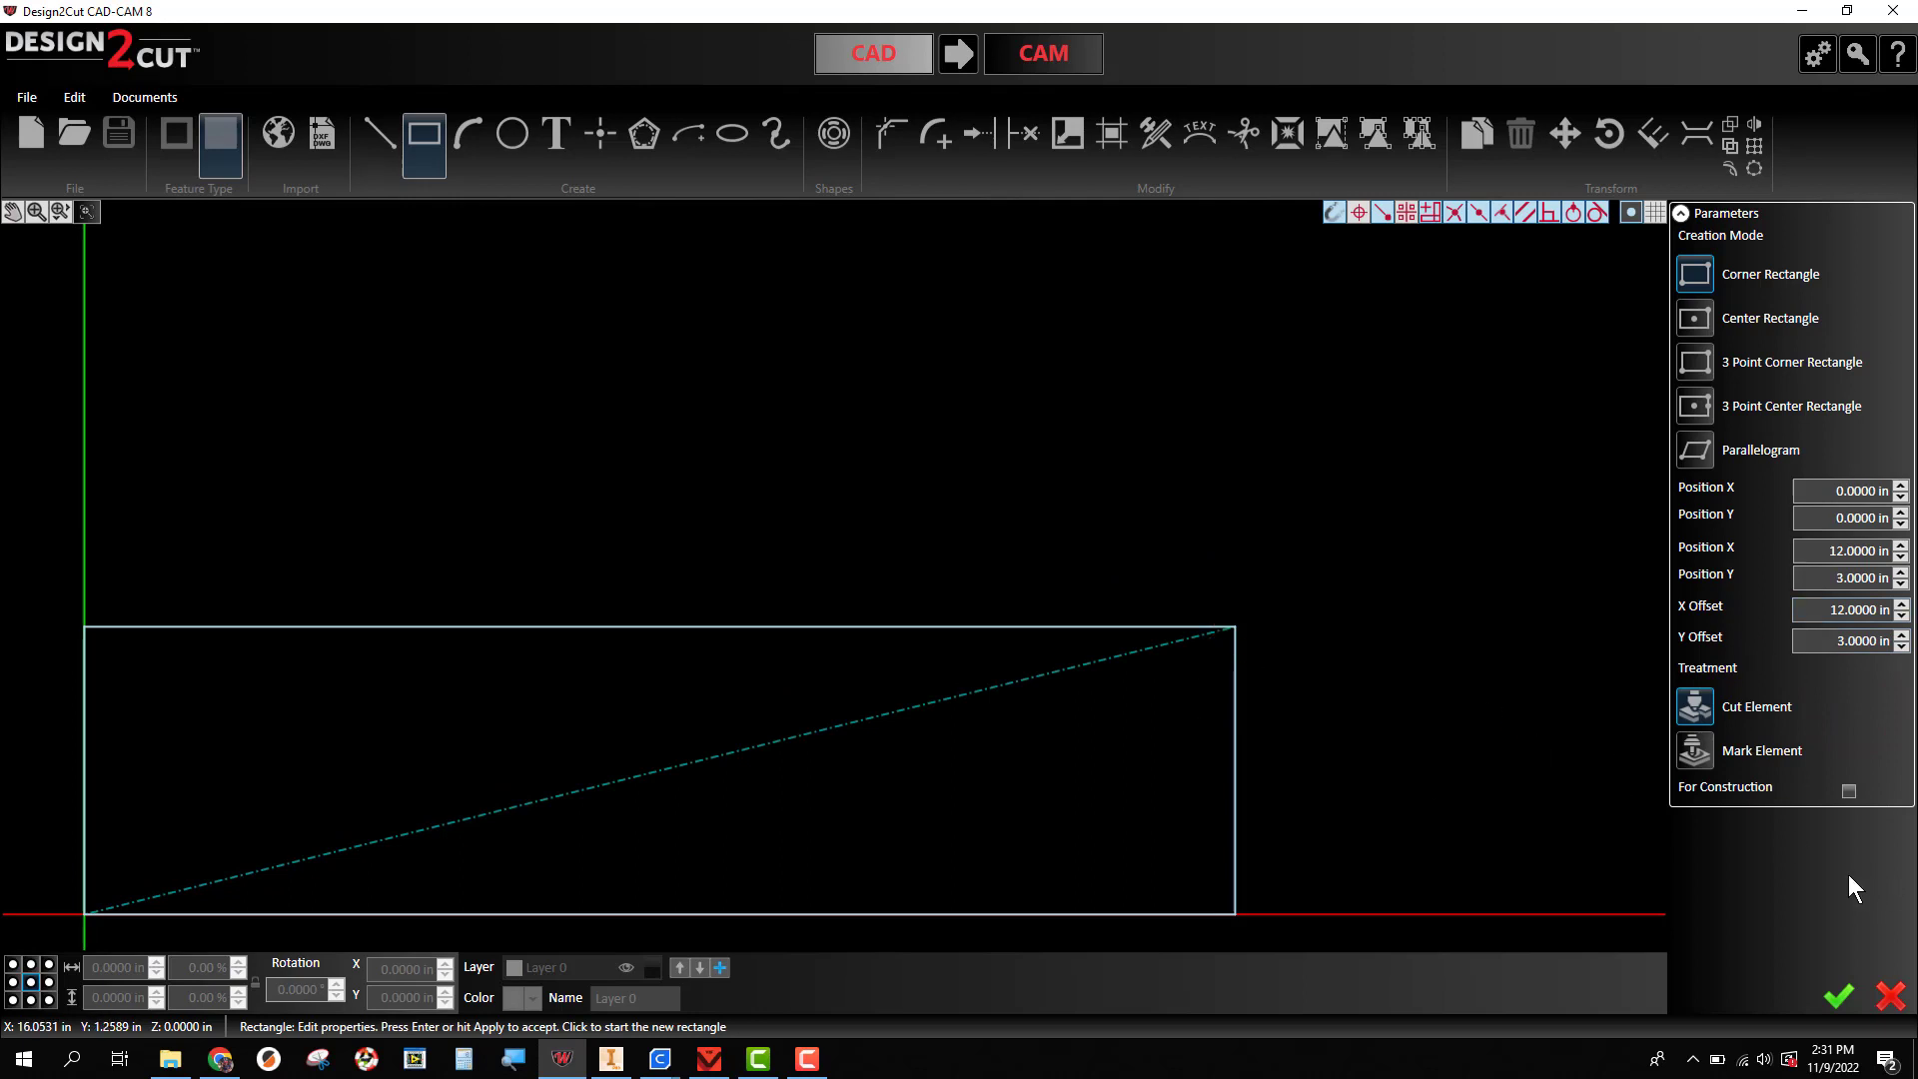
pyautogui.click(1837, 994)
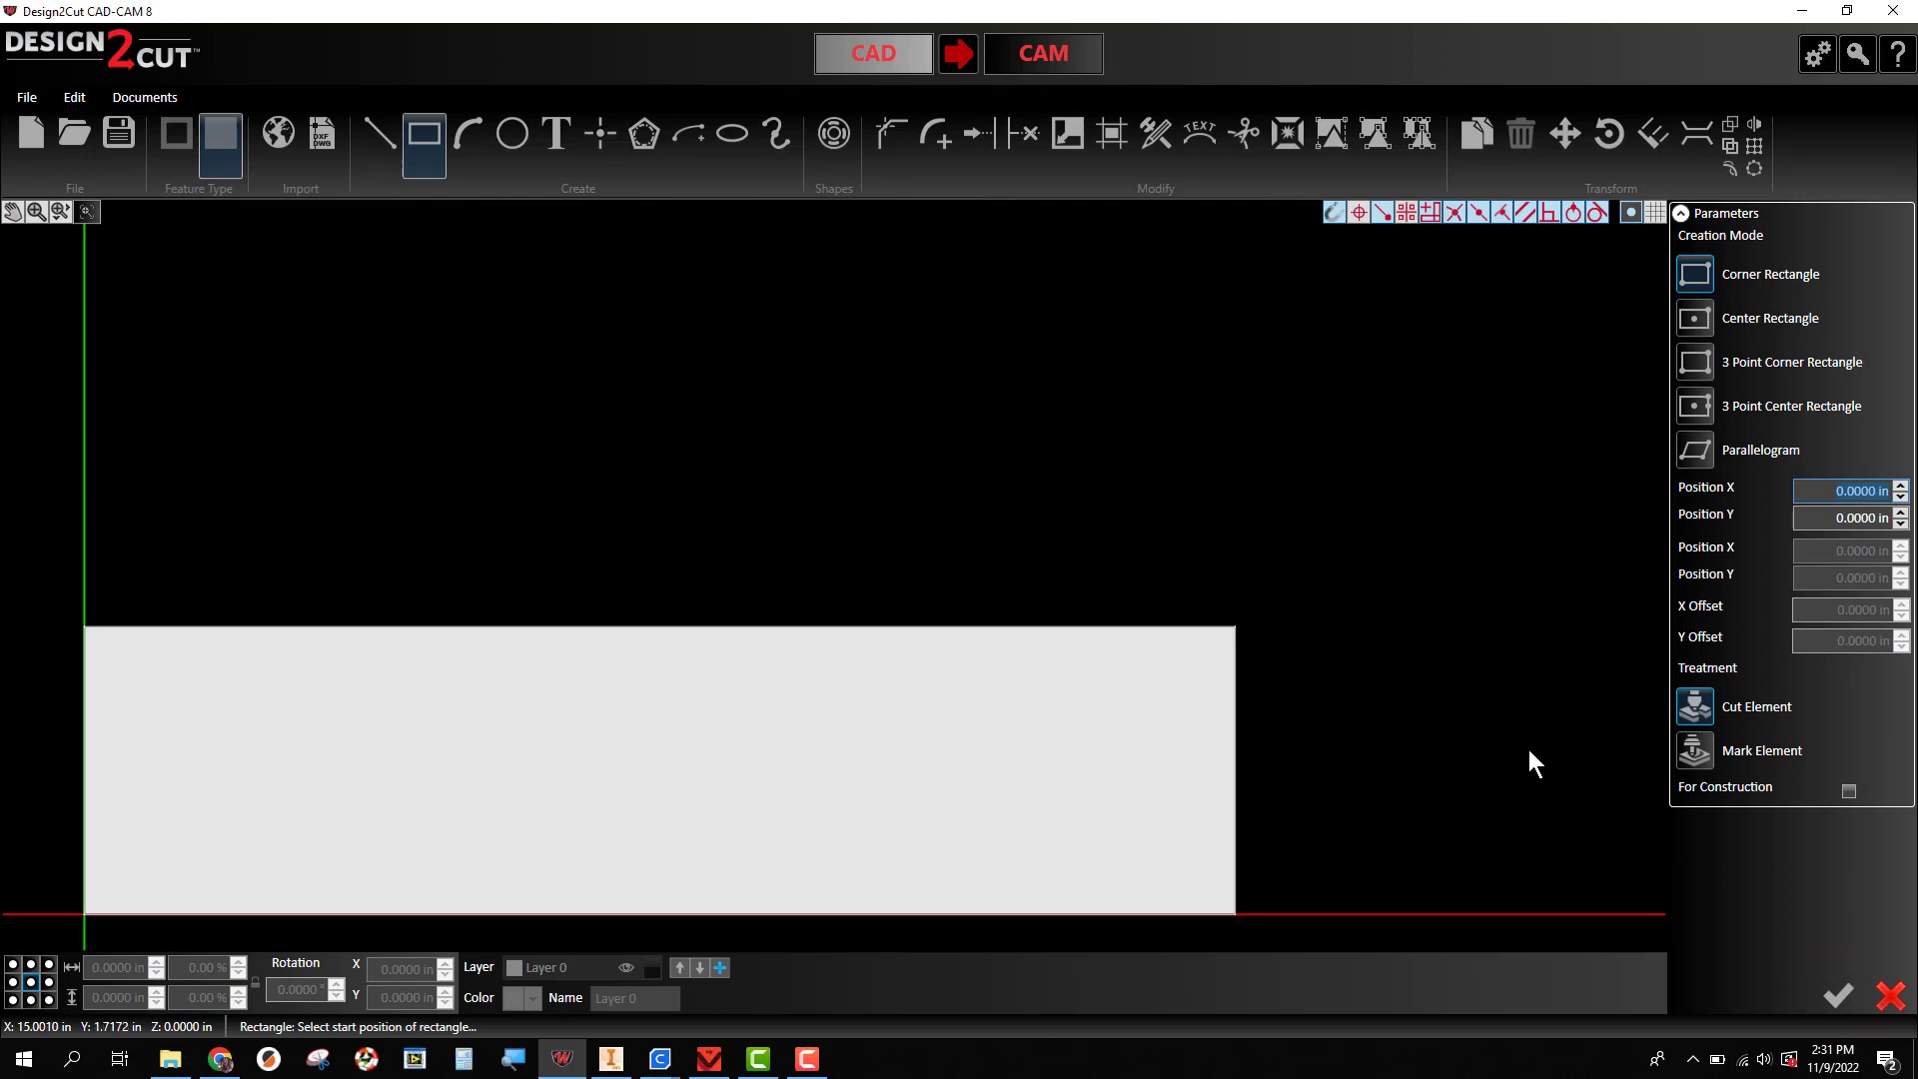
pyautogui.click(1894, 996)
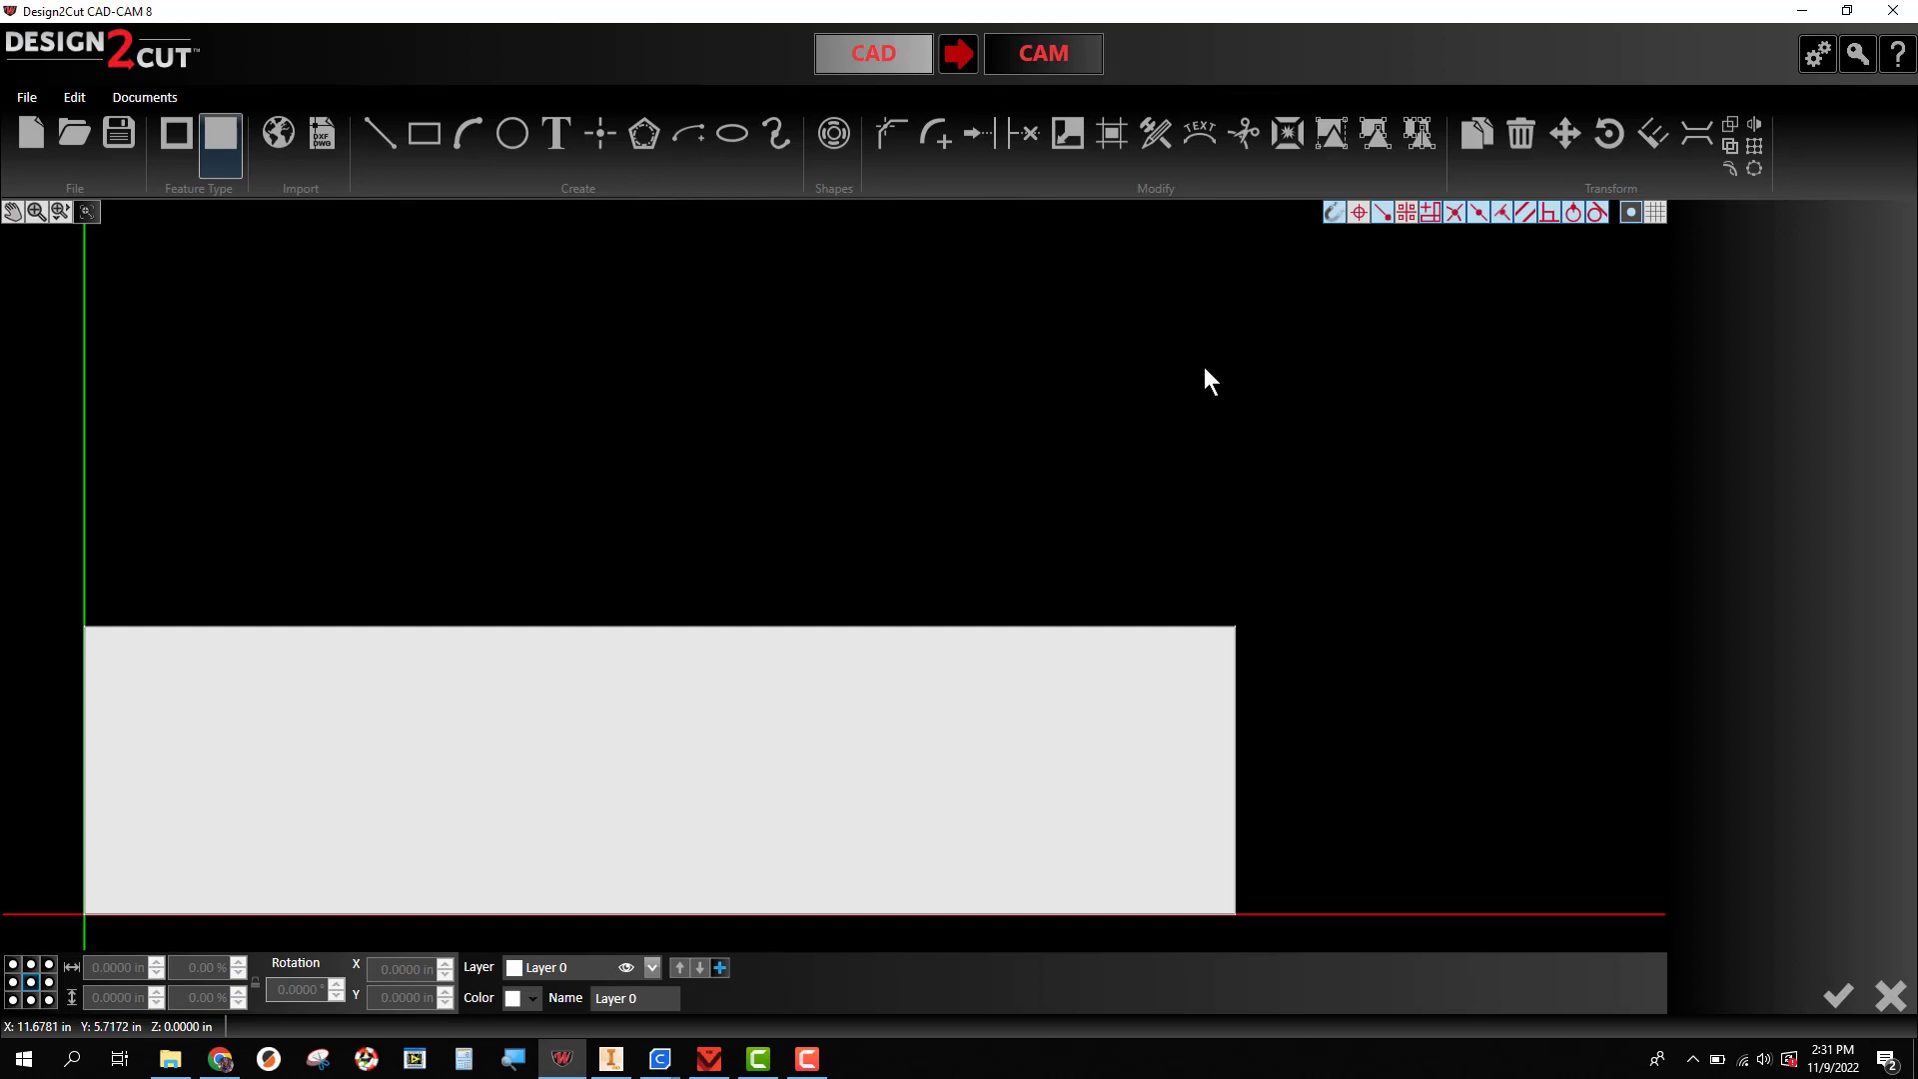
# - Fillet the rectangle's upper-right corner with a 0.25 in radius
pyautogui.click(1235, 626)
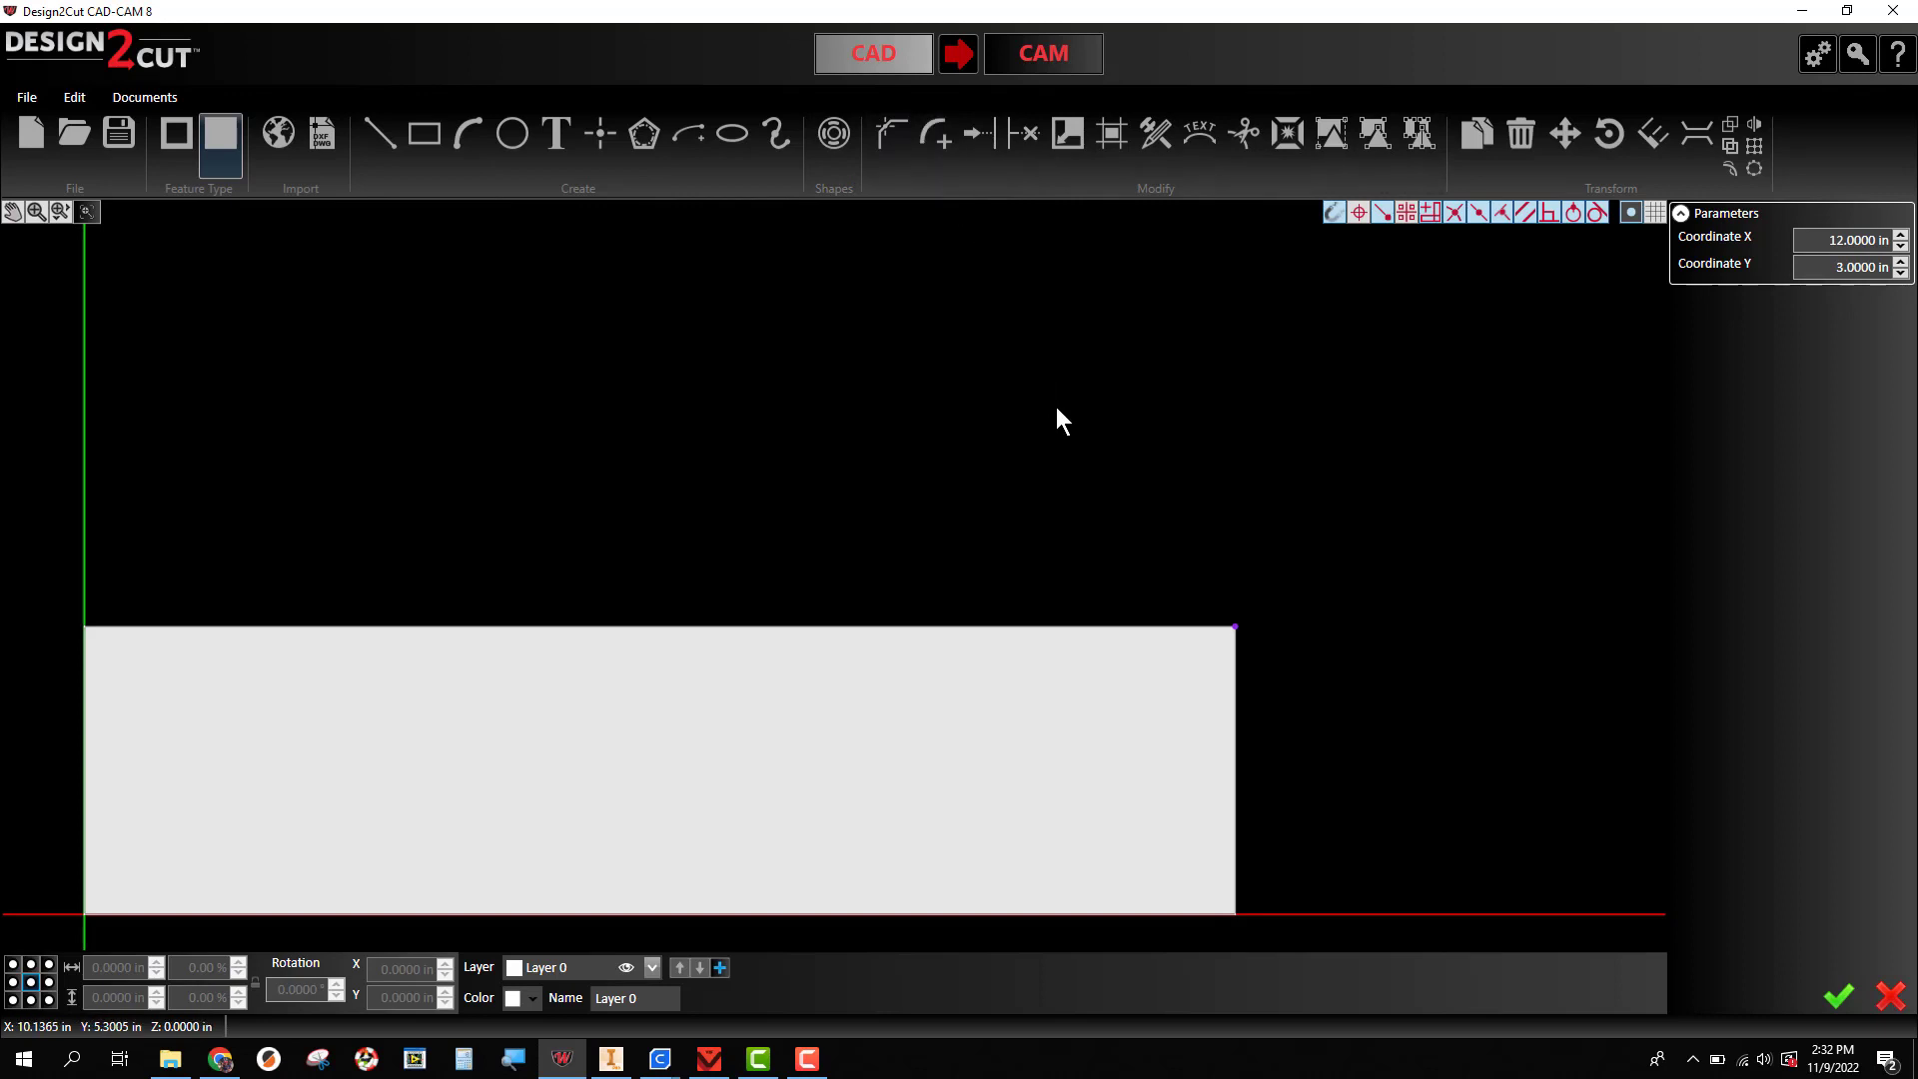
pyautogui.press('f')
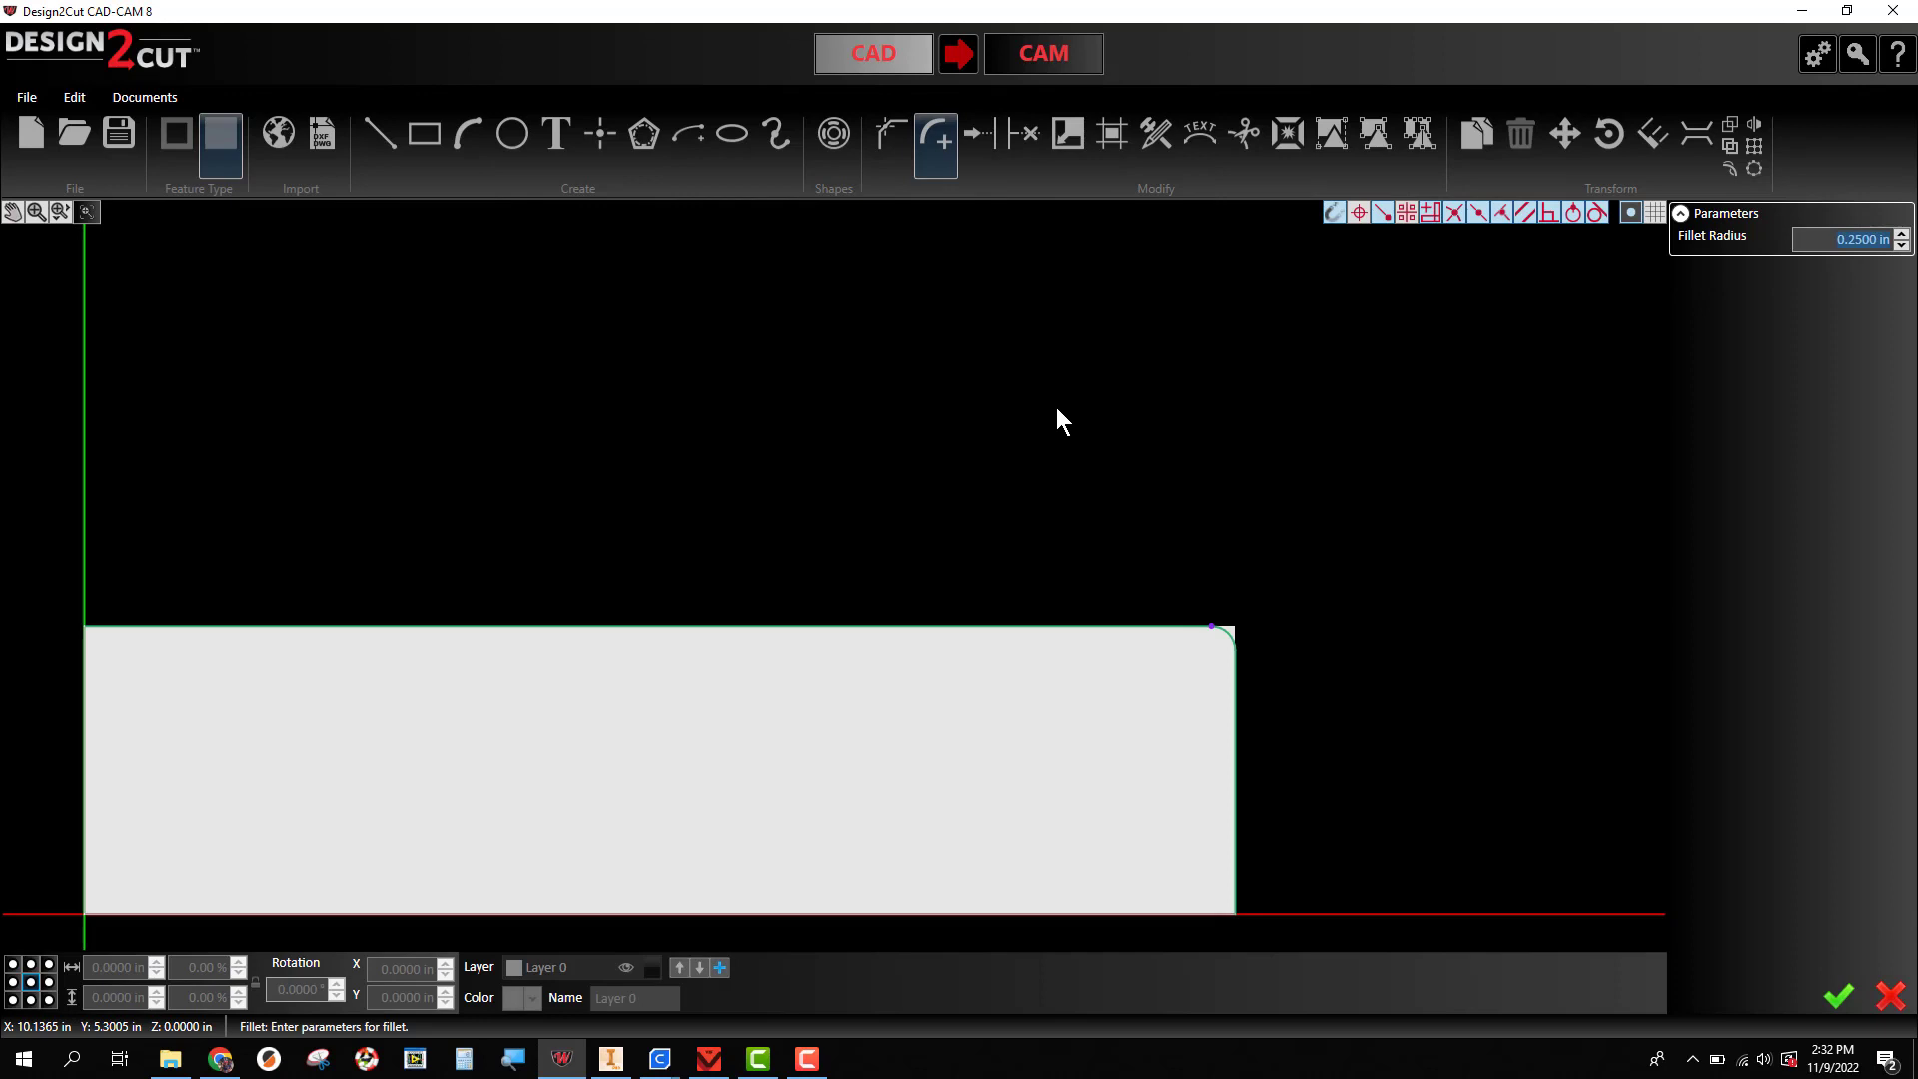
pyautogui.click(1832, 241)
pyautogui.press('Return')
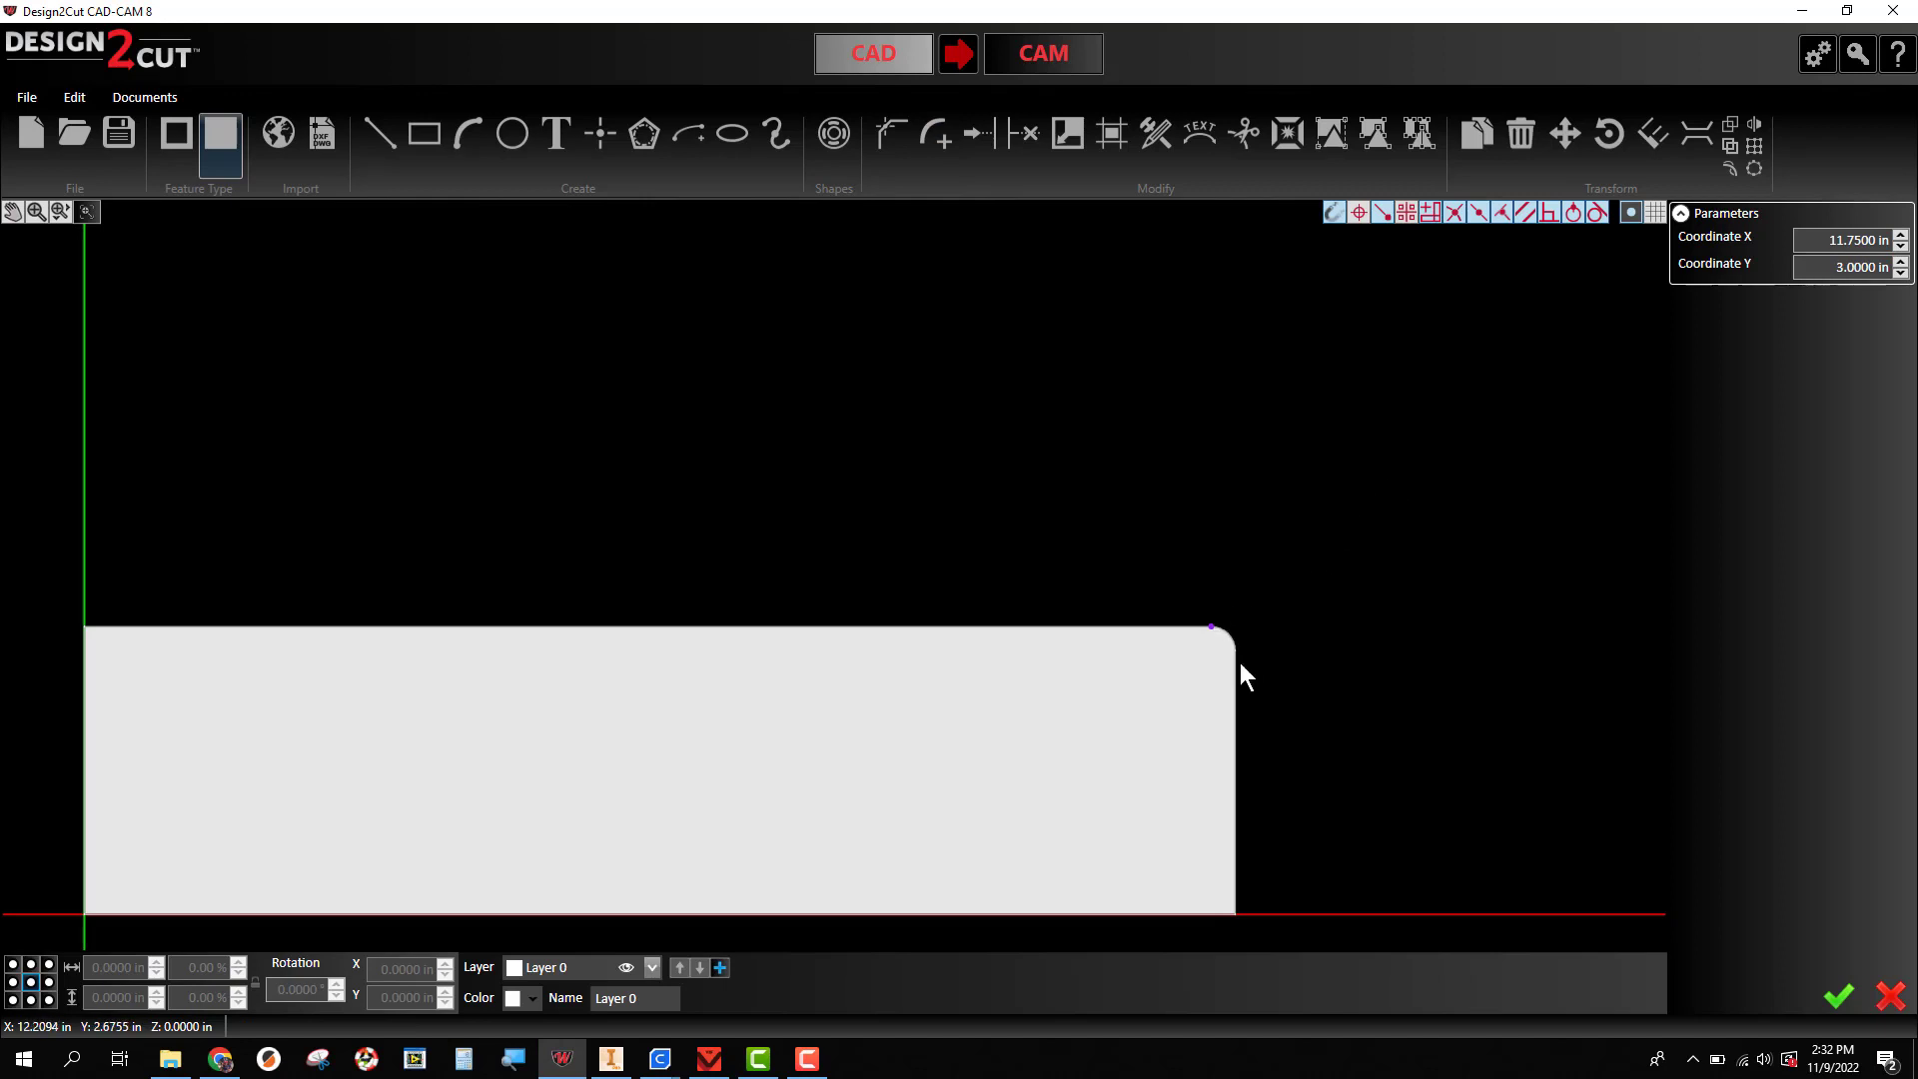
# - Fillet the rectangle's lower-right, lower-left and upper-left corners with the same 0.25 in radius
pyautogui.click(1237, 914)
pyautogui.press('f')
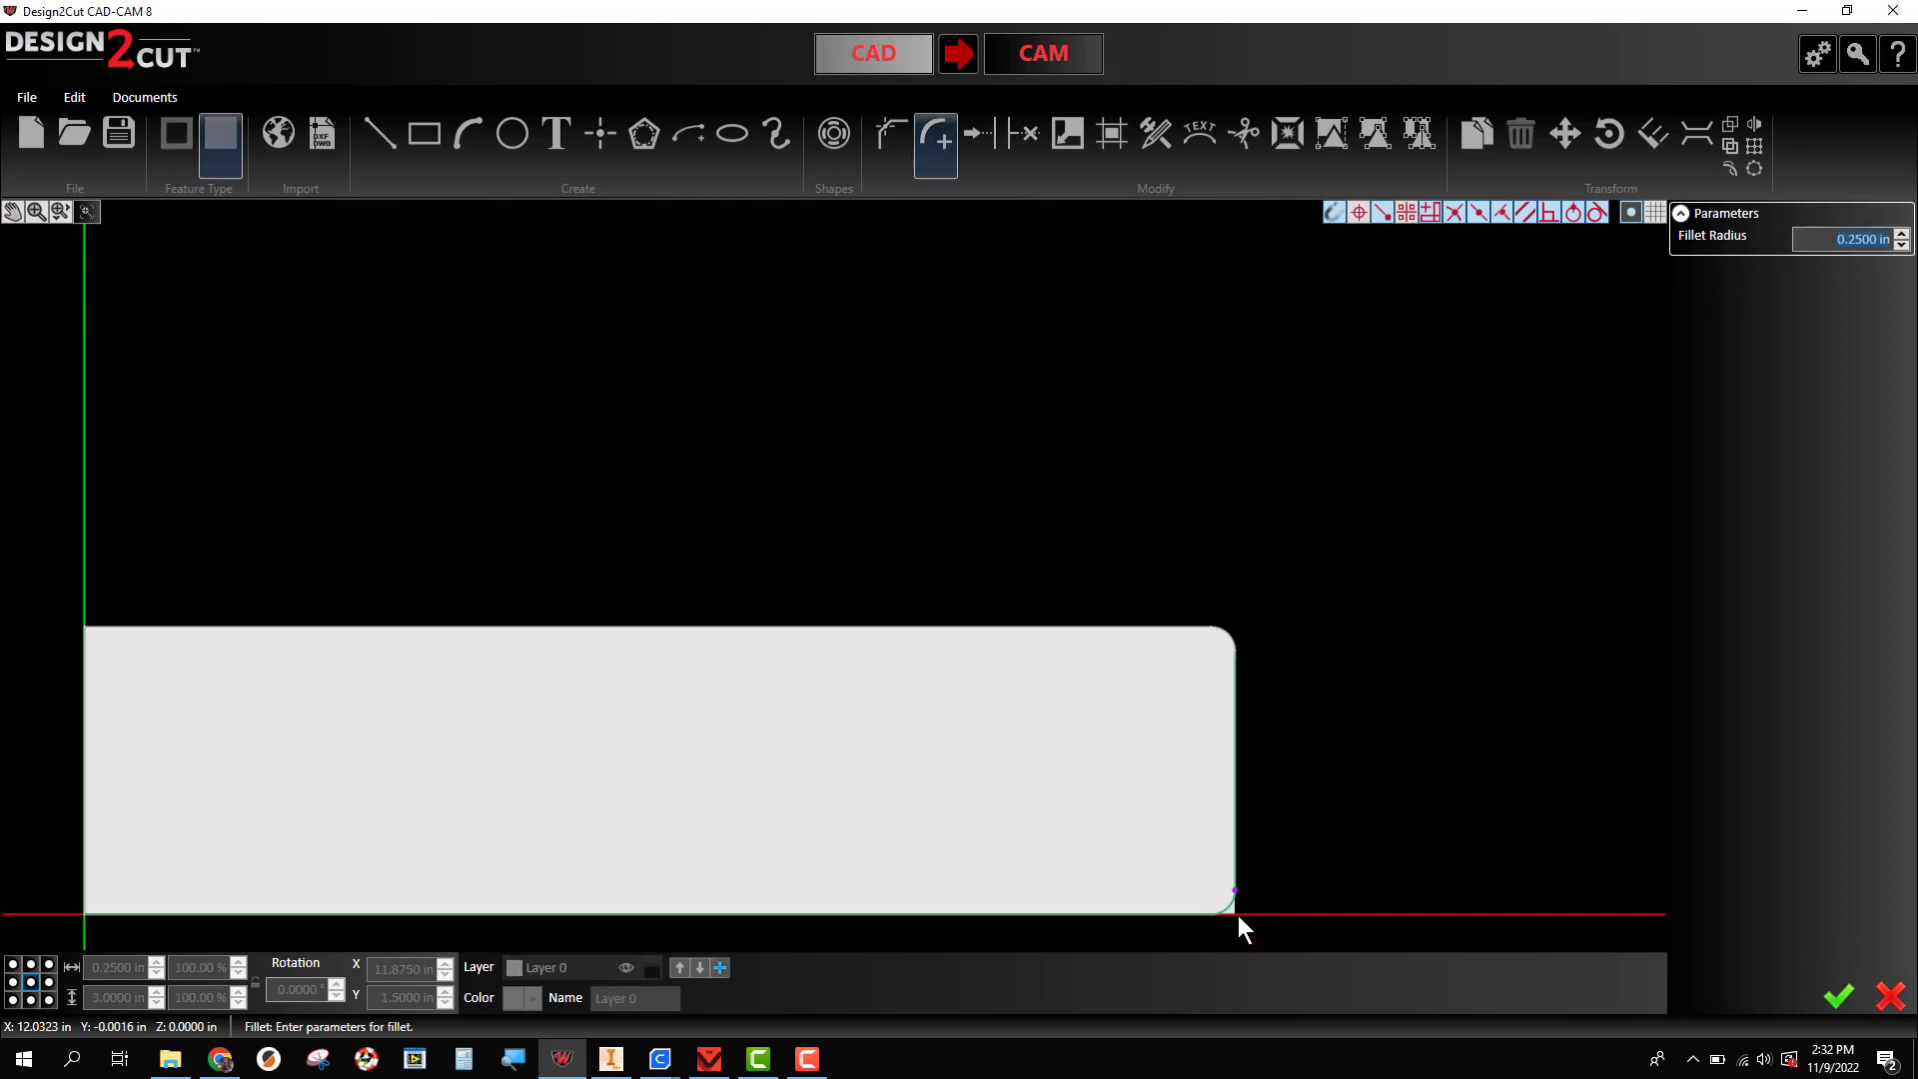
pyautogui.press('Return')
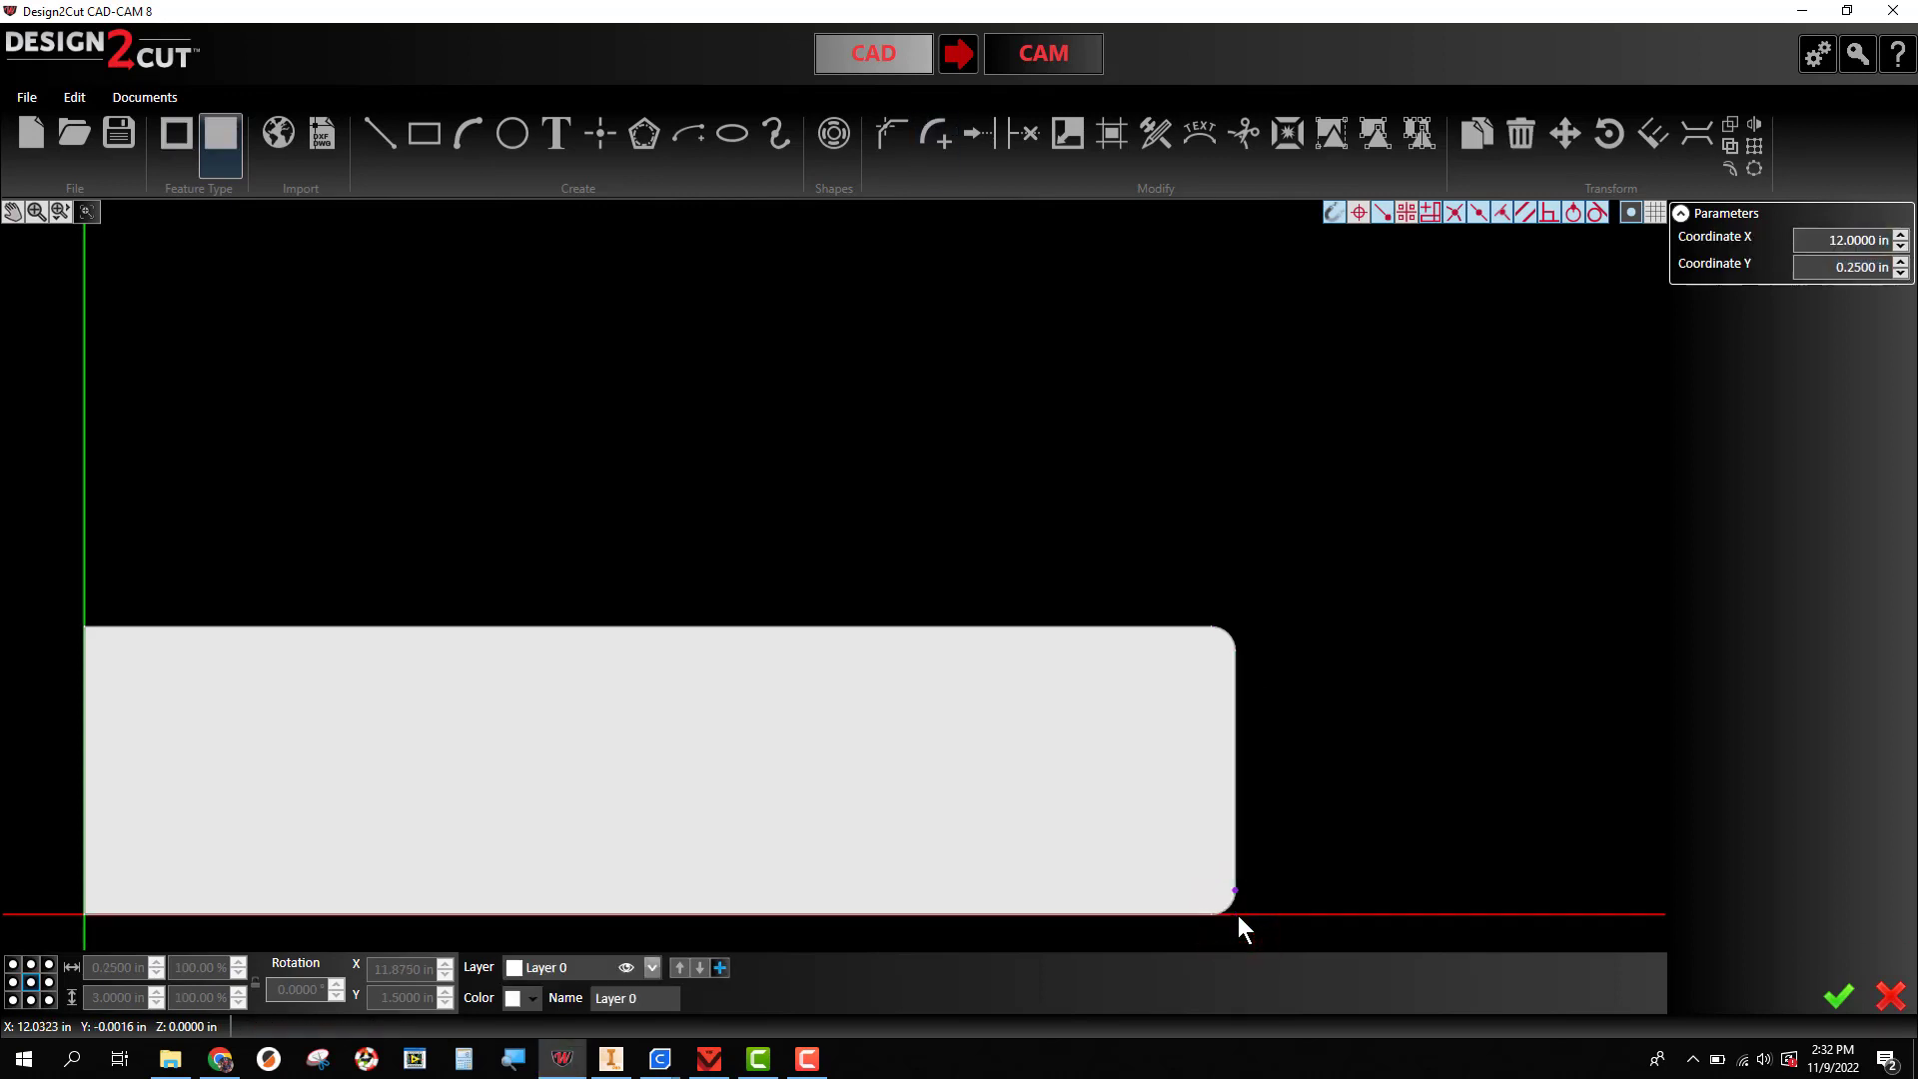
pyautogui.click(84, 914)
pyautogui.press('f')
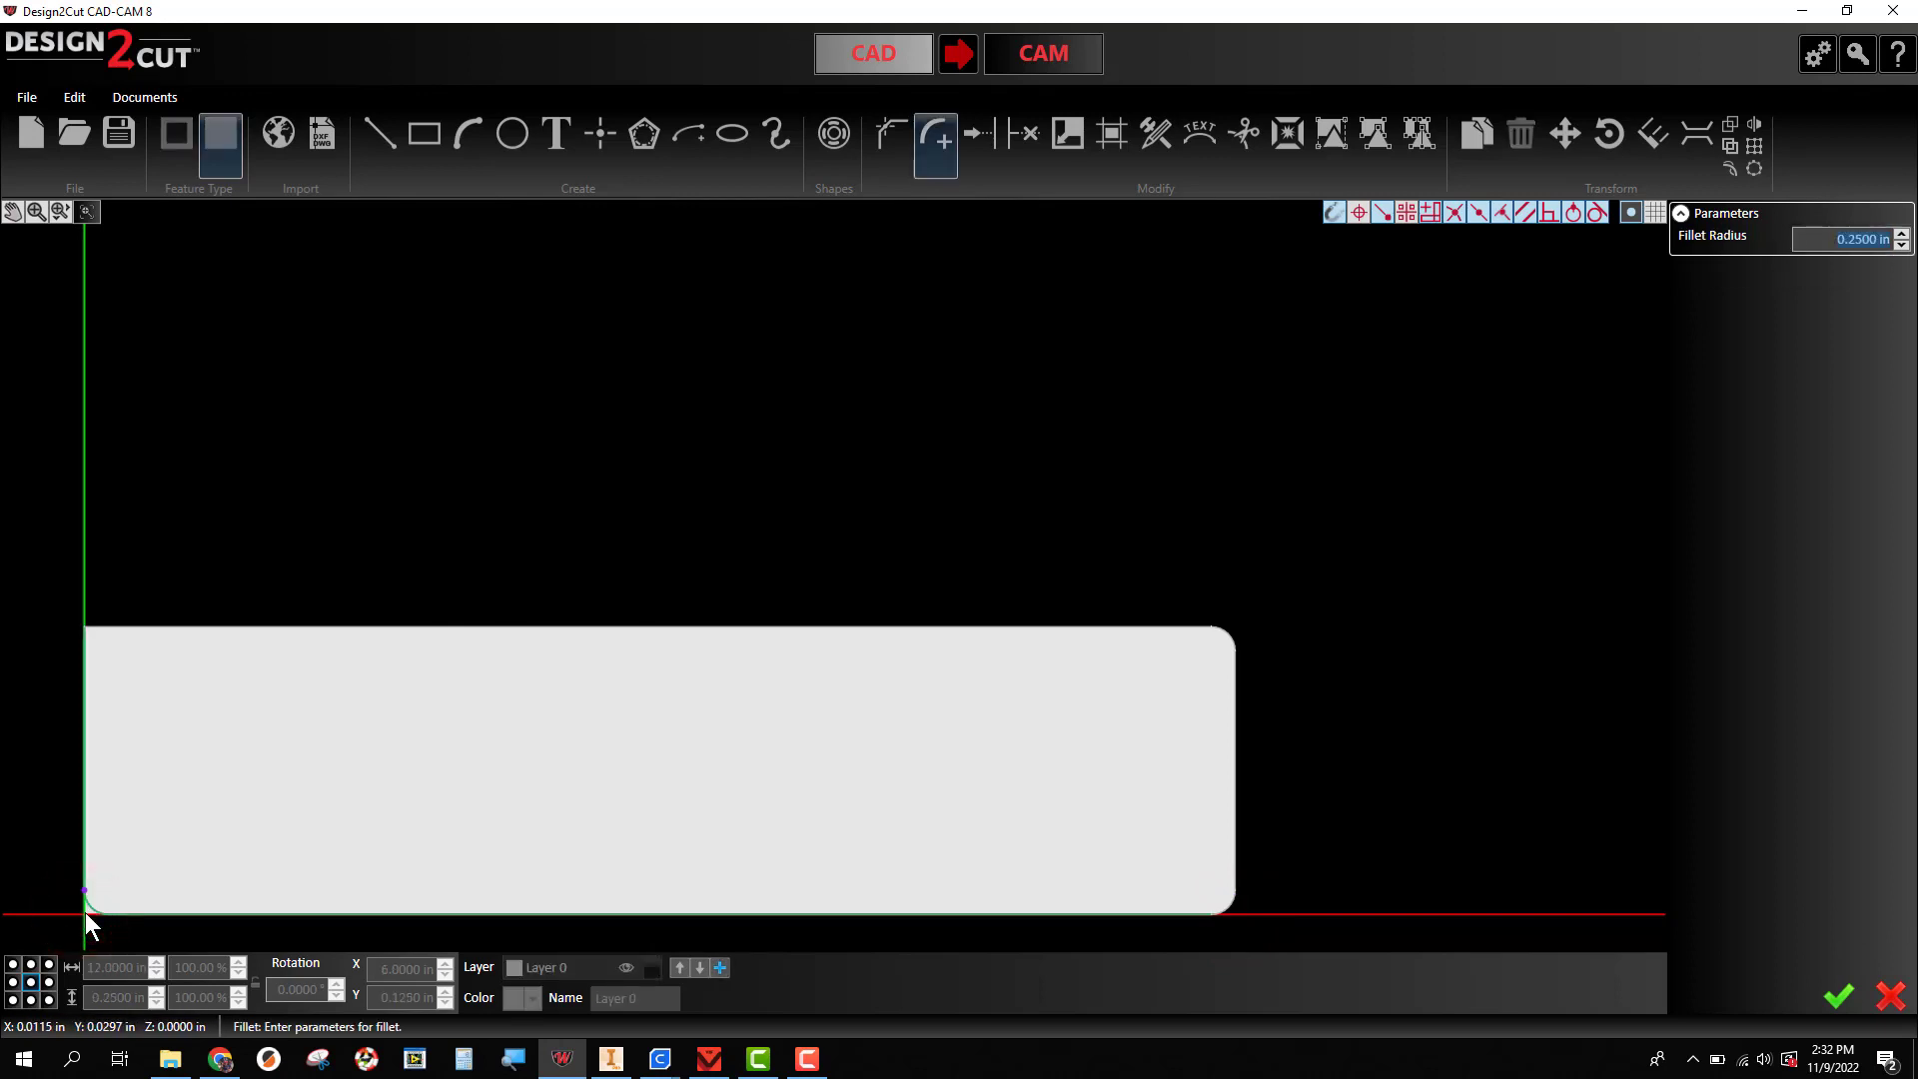
pyautogui.press('Return')
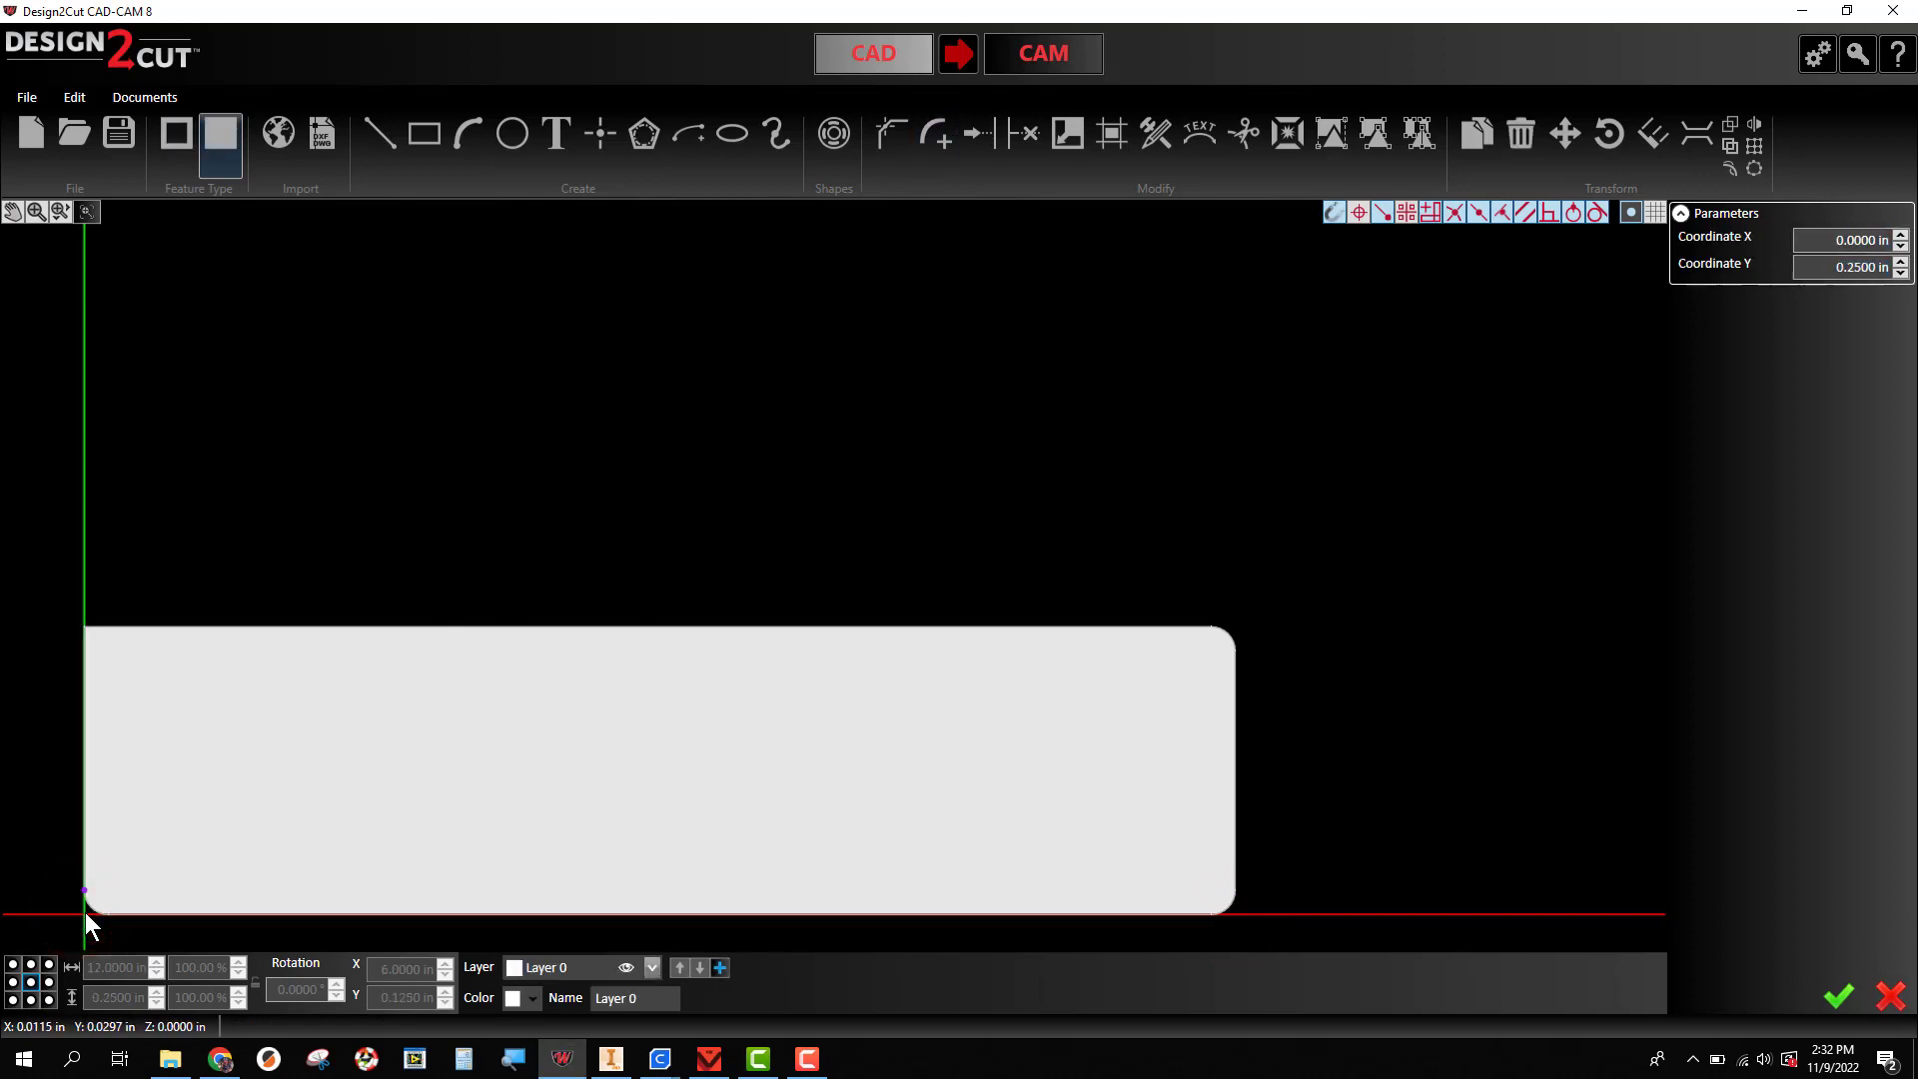
pyautogui.click(83, 629)
pyautogui.press('f')
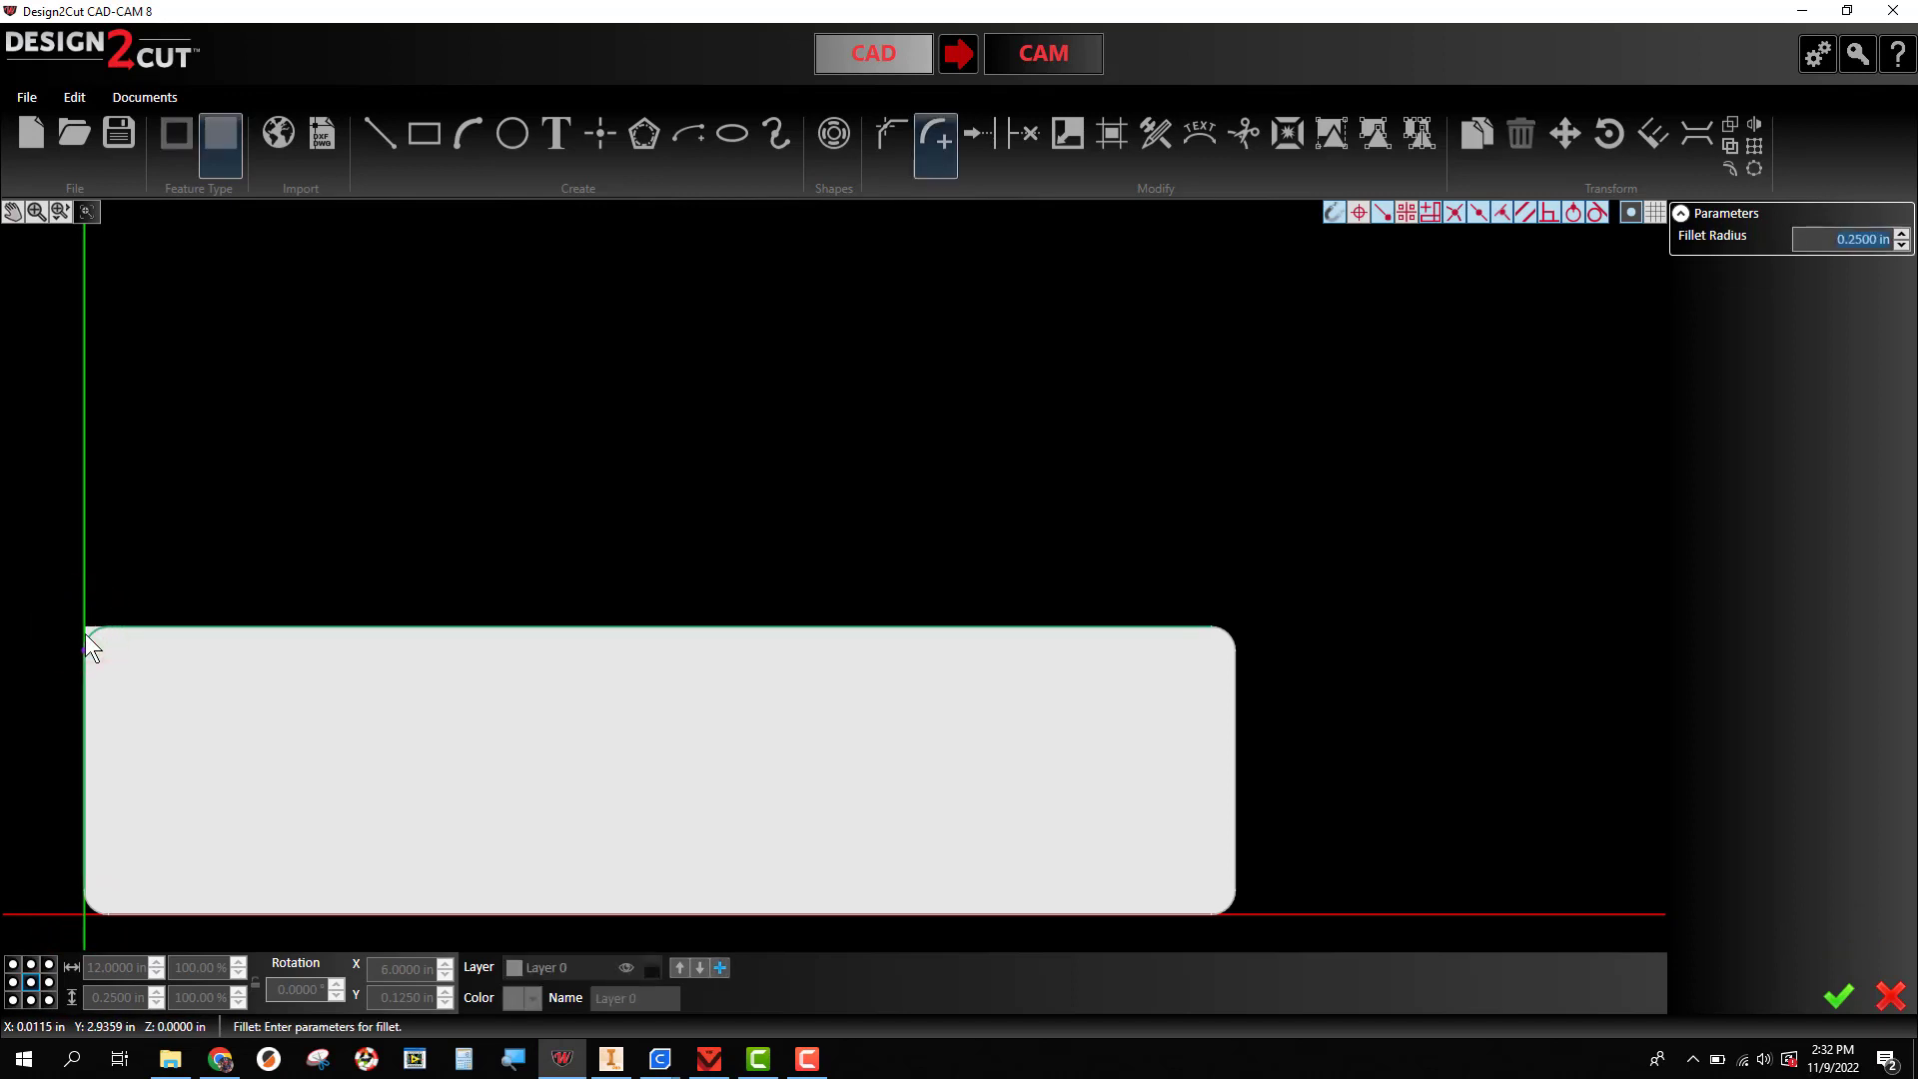
pyautogui.press('Return')
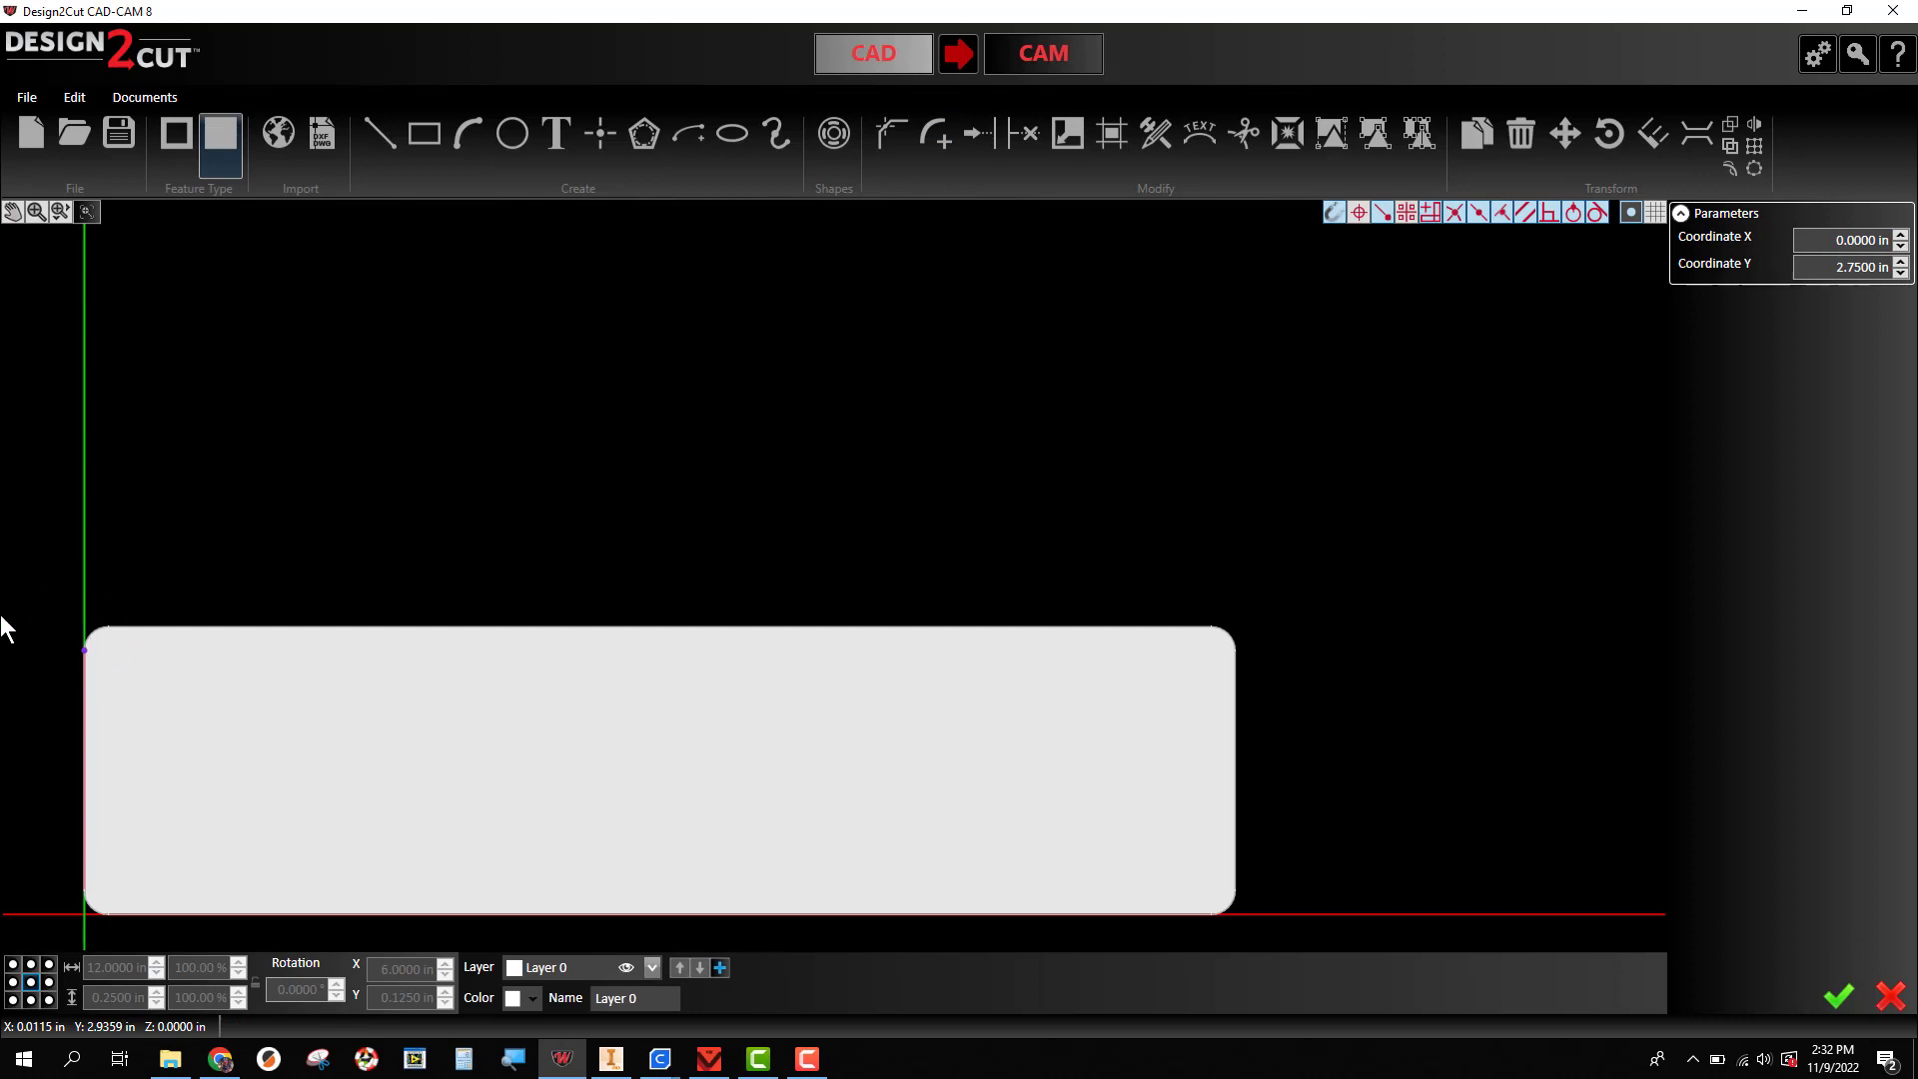
pyautogui.click(908, 429)
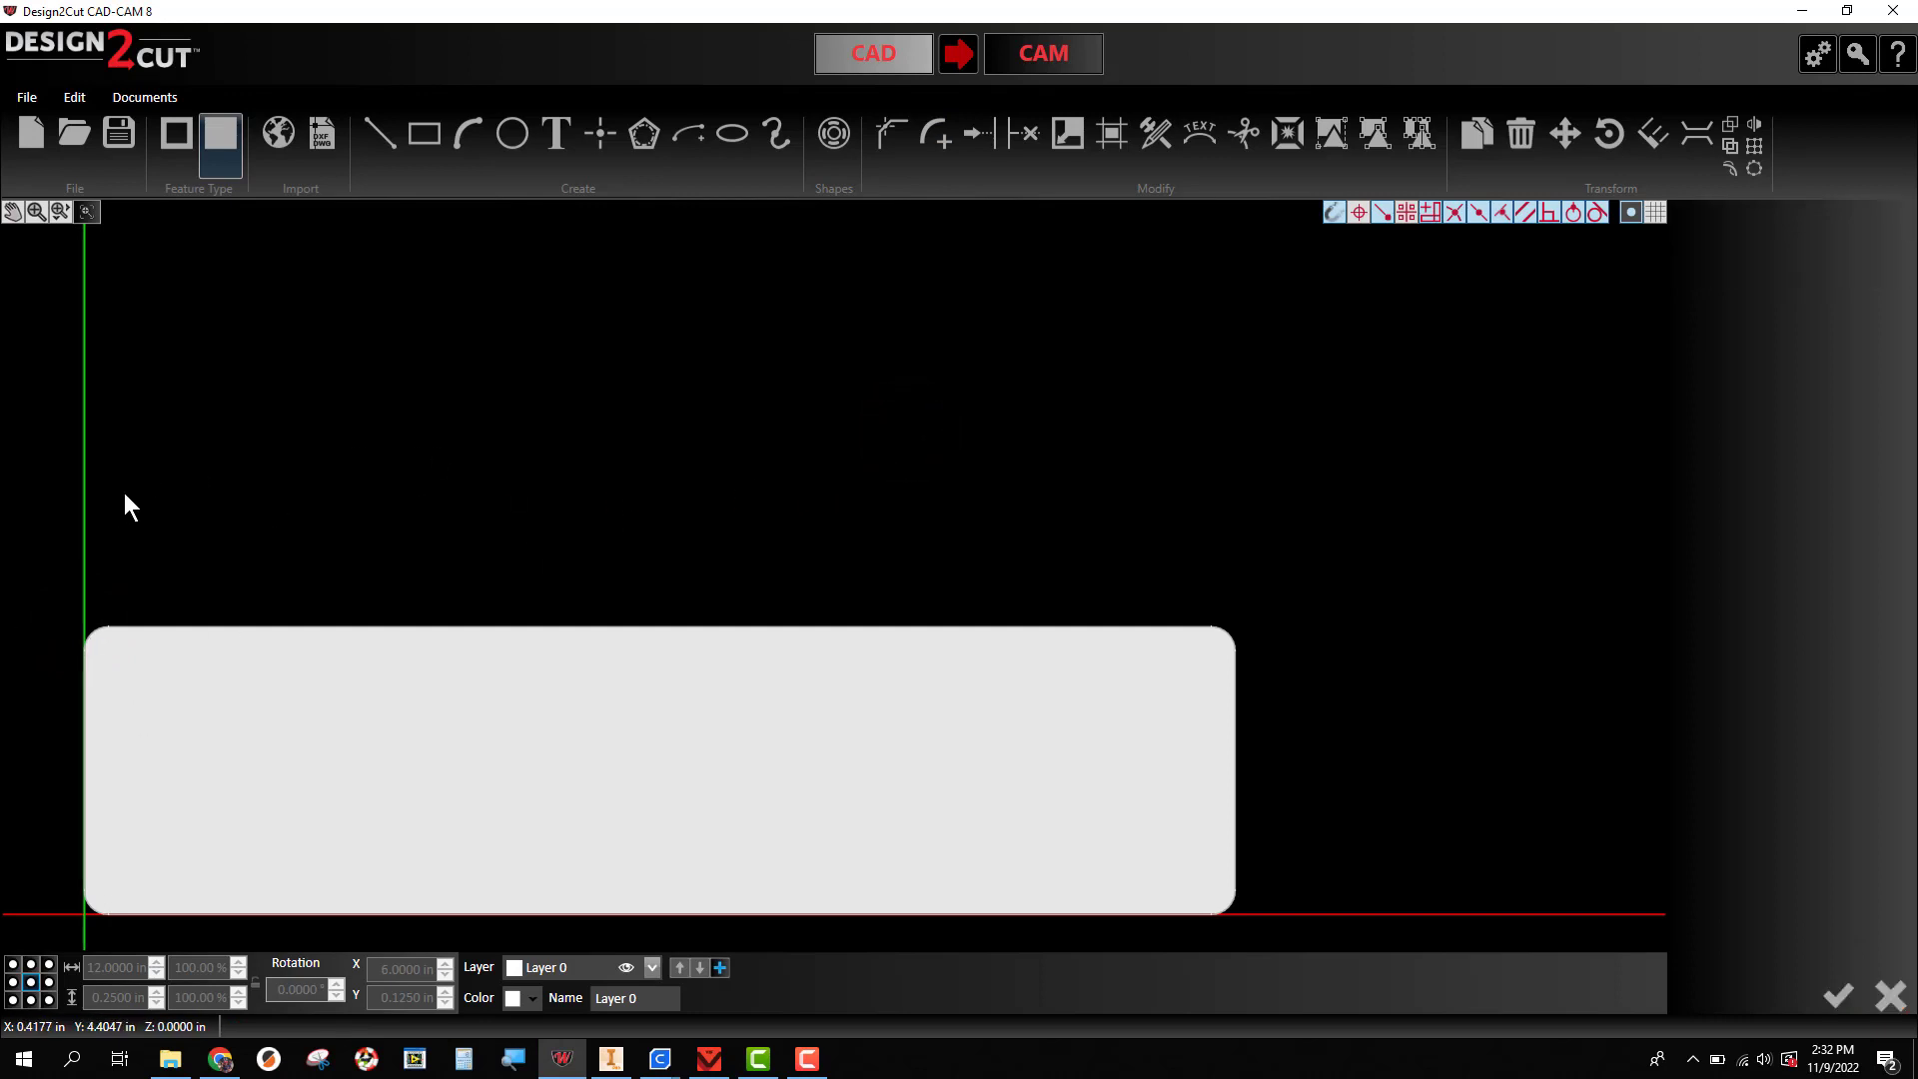
# - Combine all edges and corner arcs of the rounded rectangle into one object and check that it selects as a whole
pyautogui.click(40, 542)
pyautogui.moveTo(65, 561); pyautogui.dragTo(1293, 938)
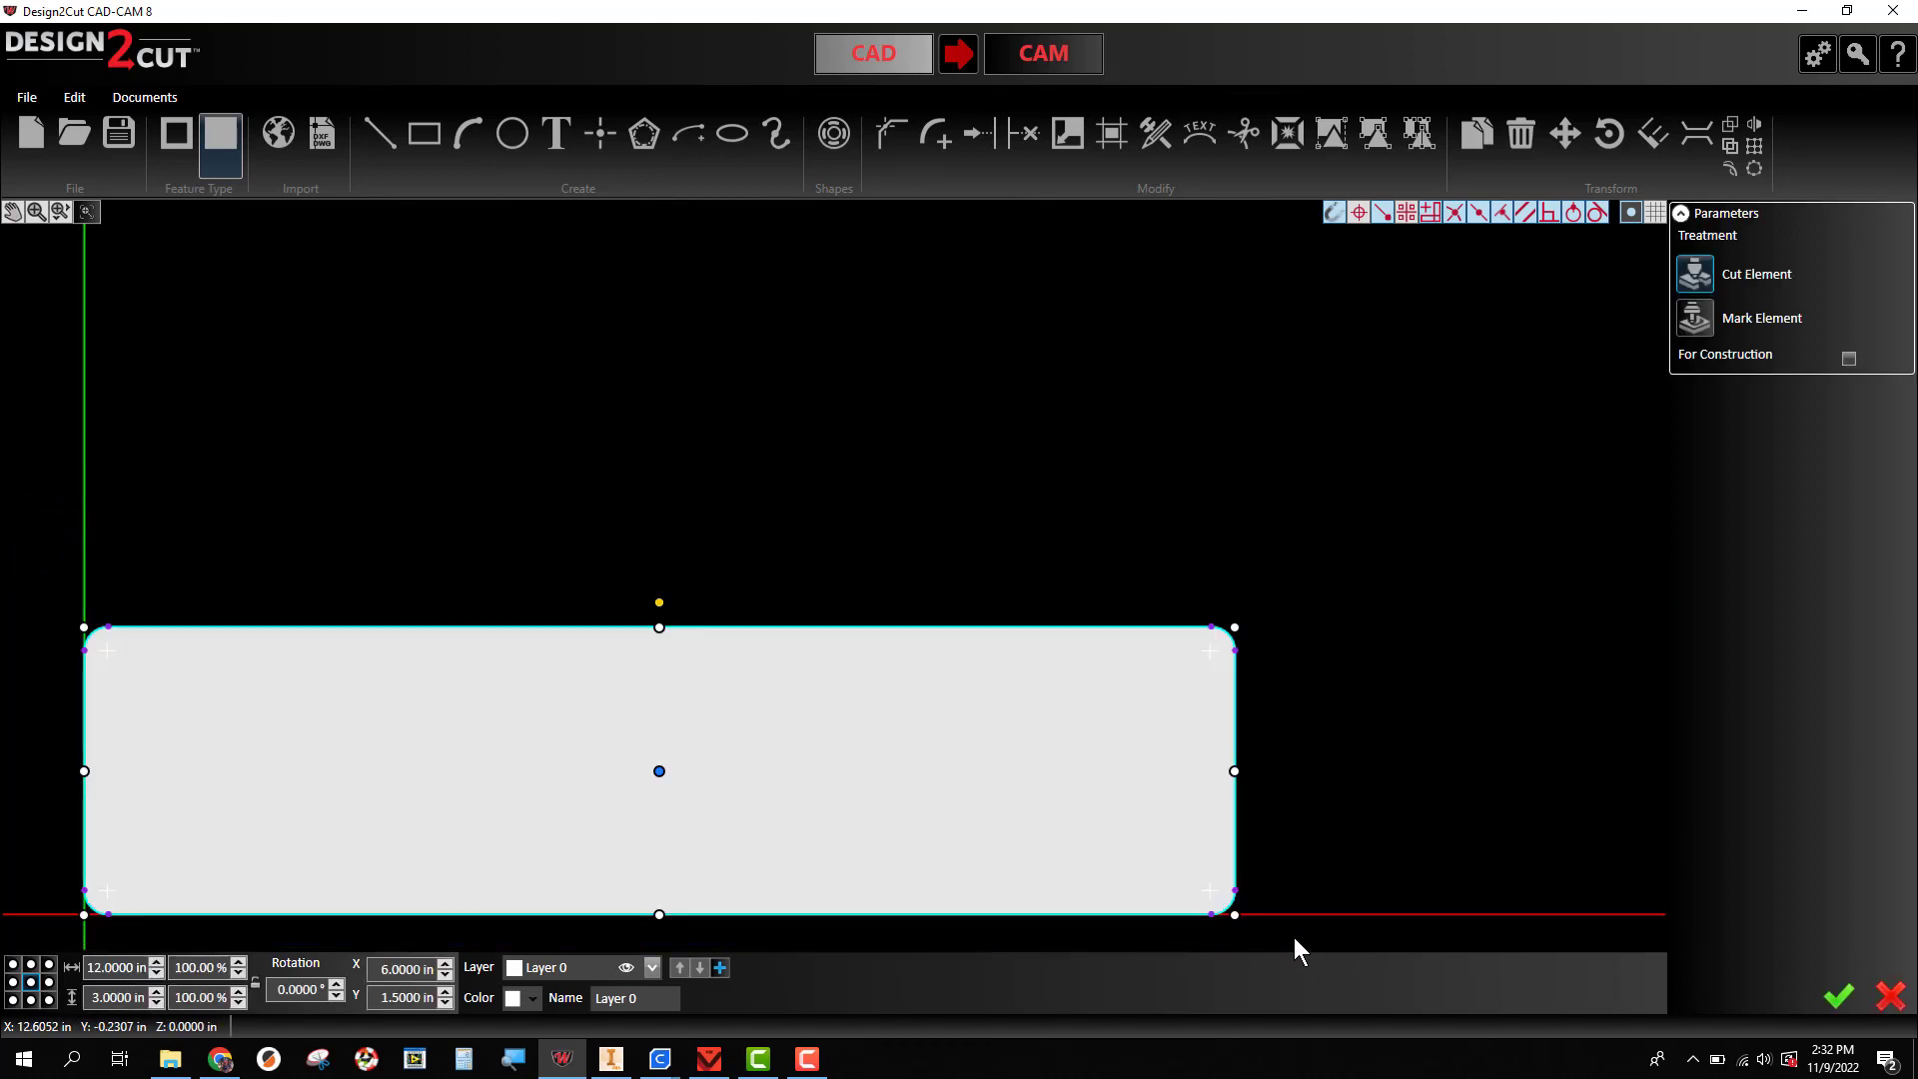
pyautogui.click(1329, 142)
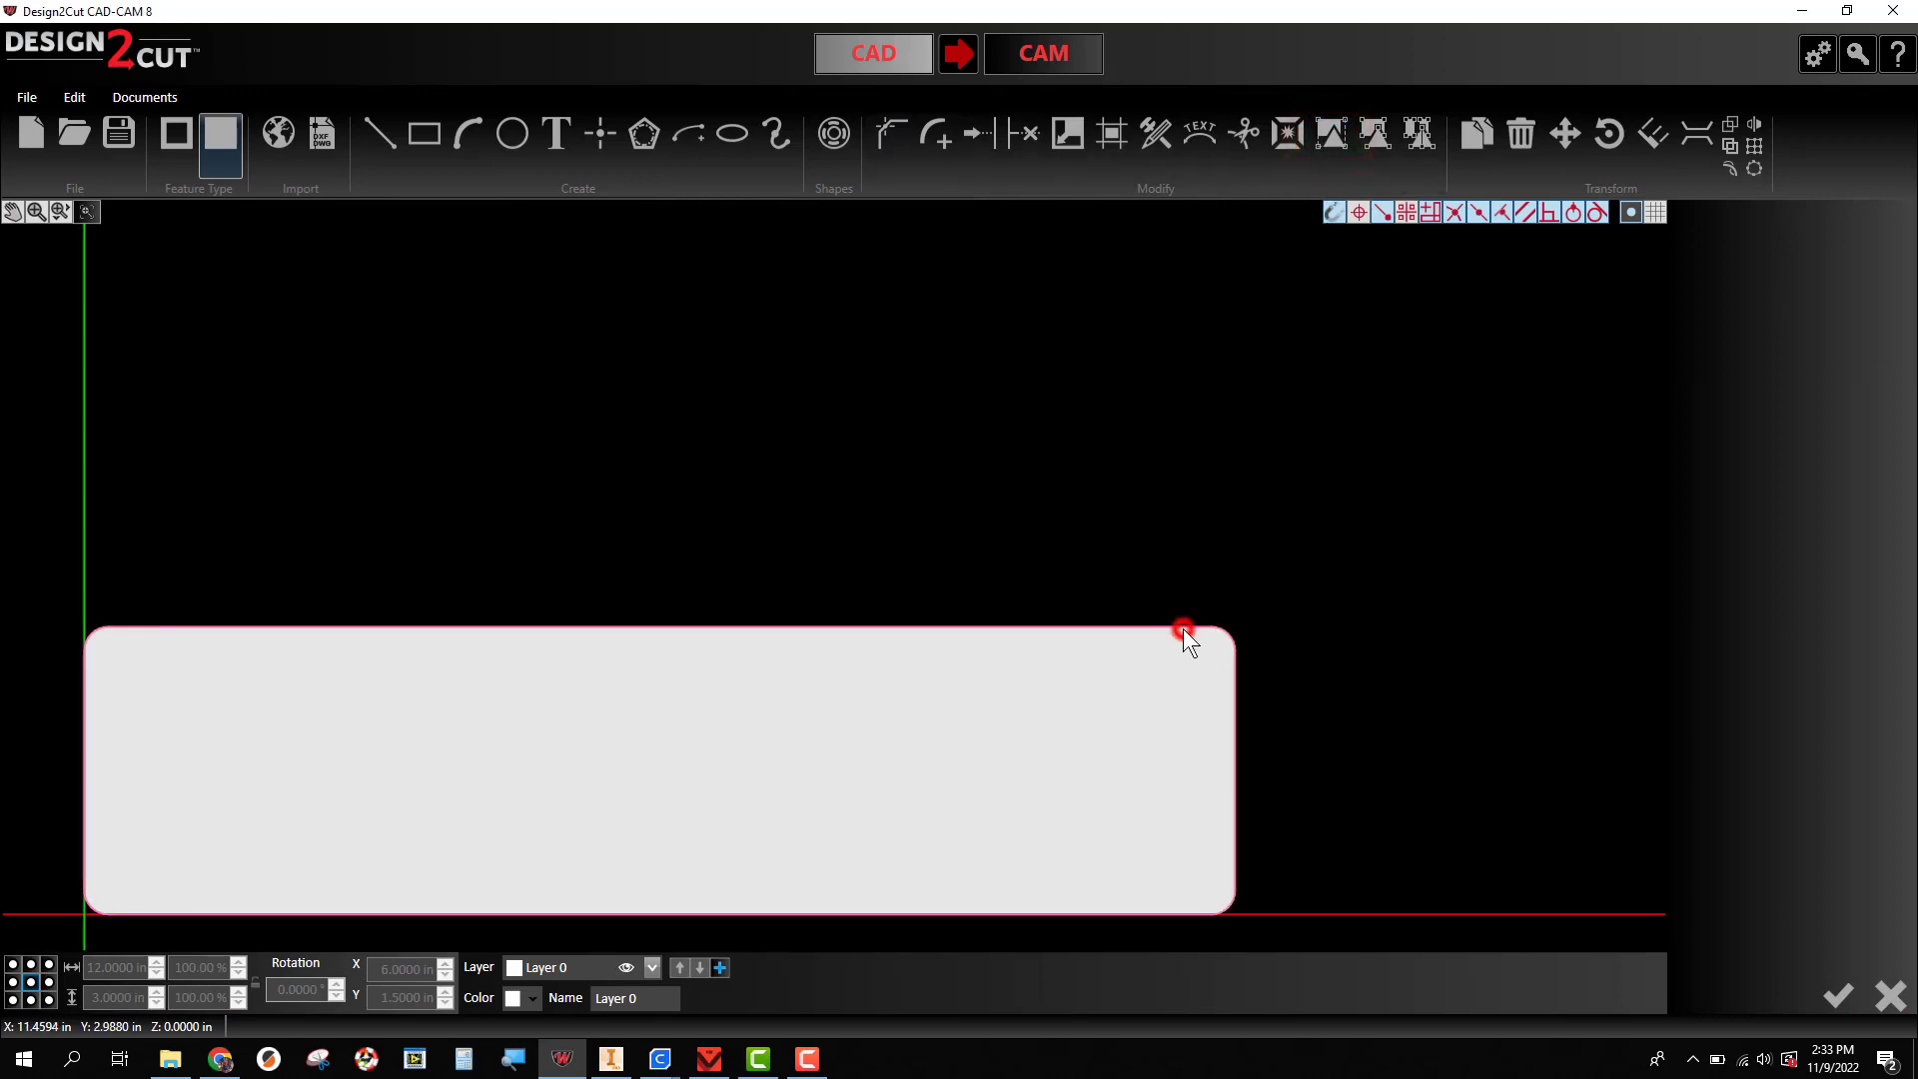
pyautogui.click(1182, 627)
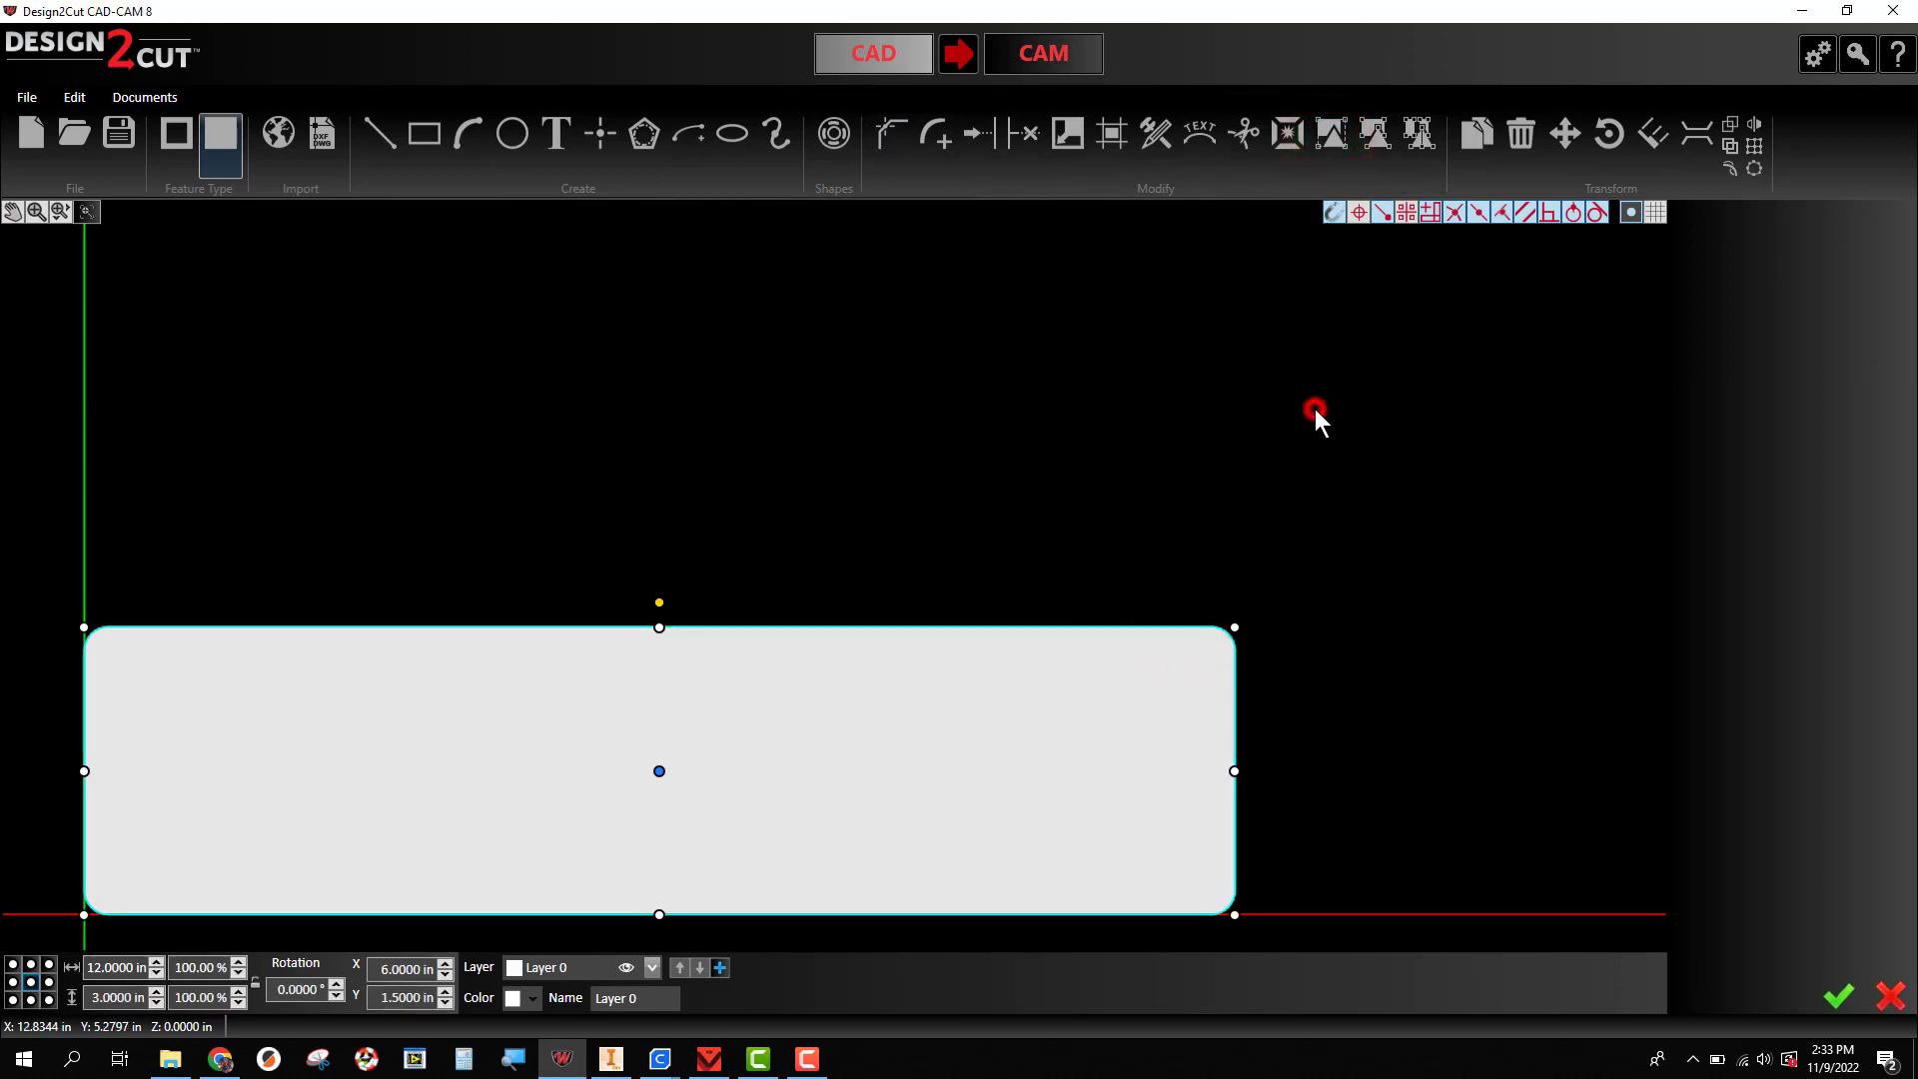
pyautogui.click(1314, 410)
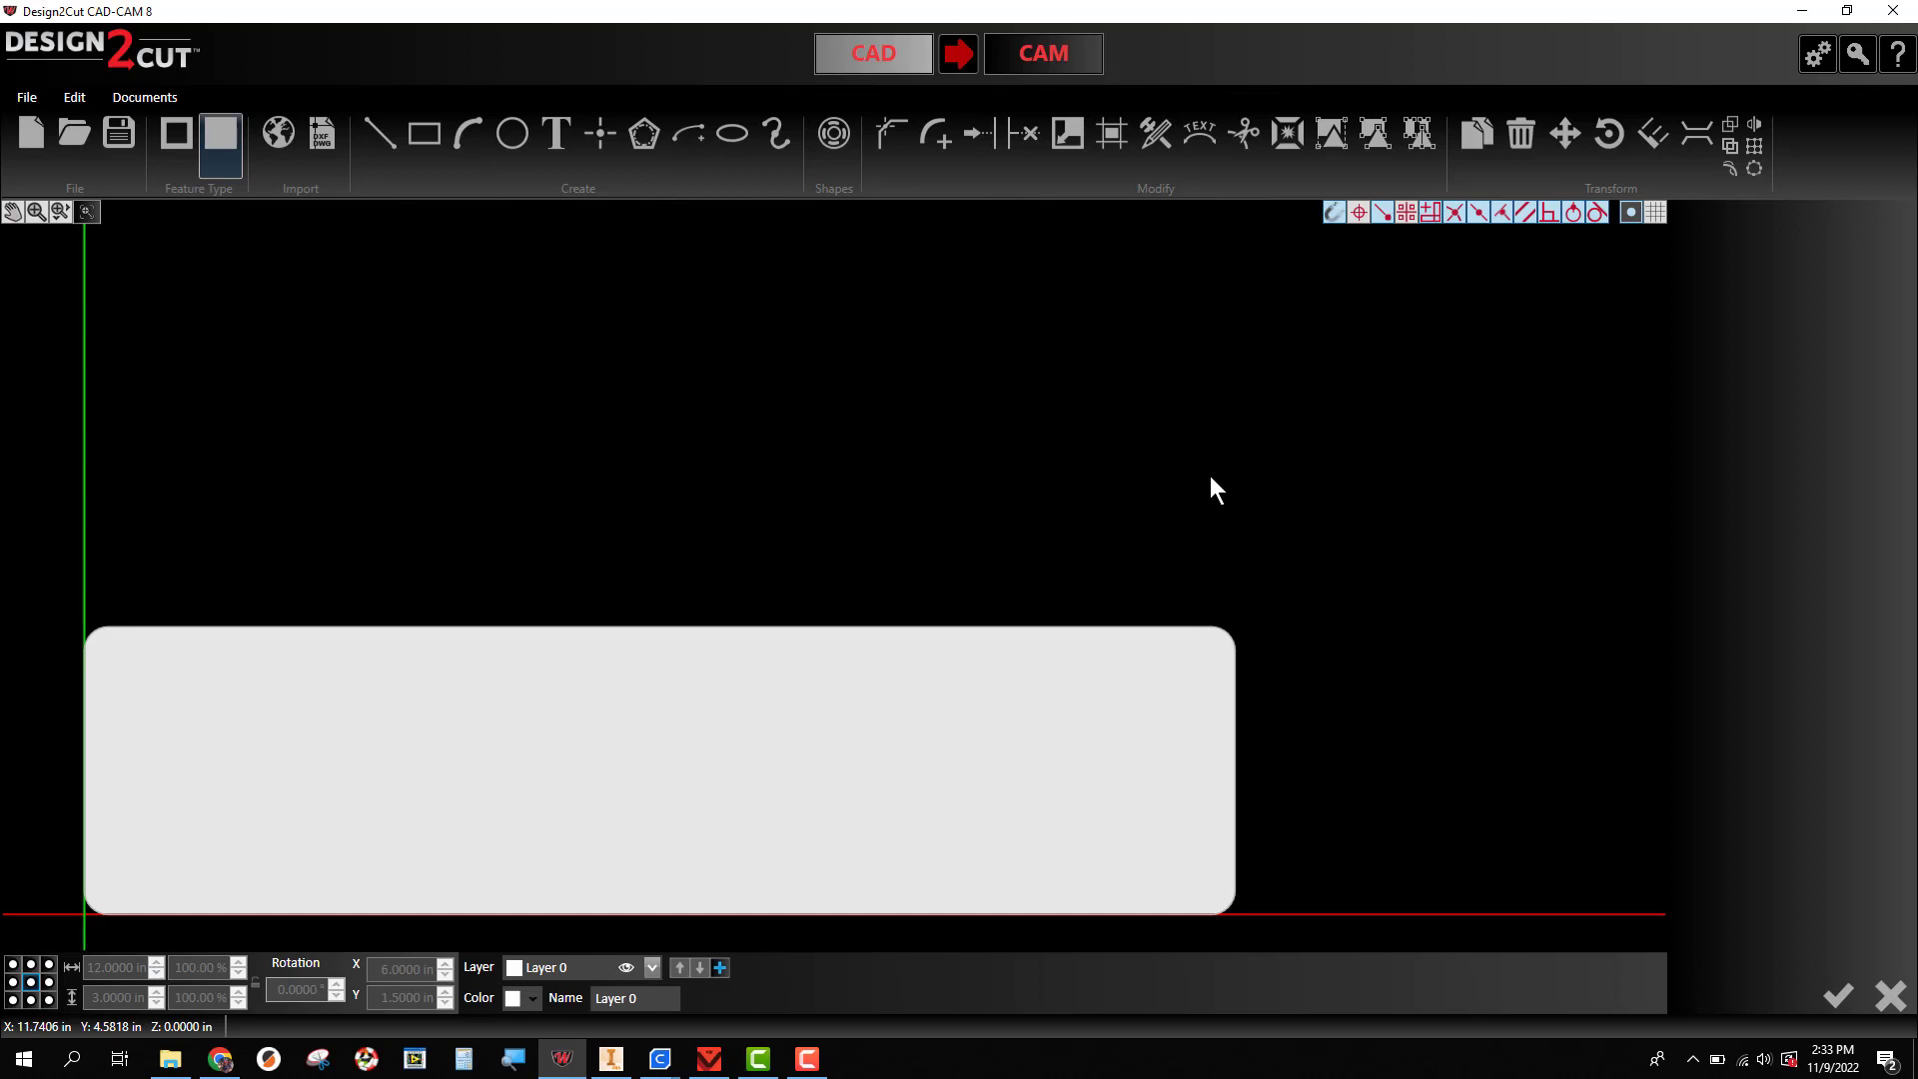
# - Place the 1 in high name text above the rounded rectangle, at about X 2.5 in, Y 4 in, and select it for editing
pyautogui.click(560, 136)
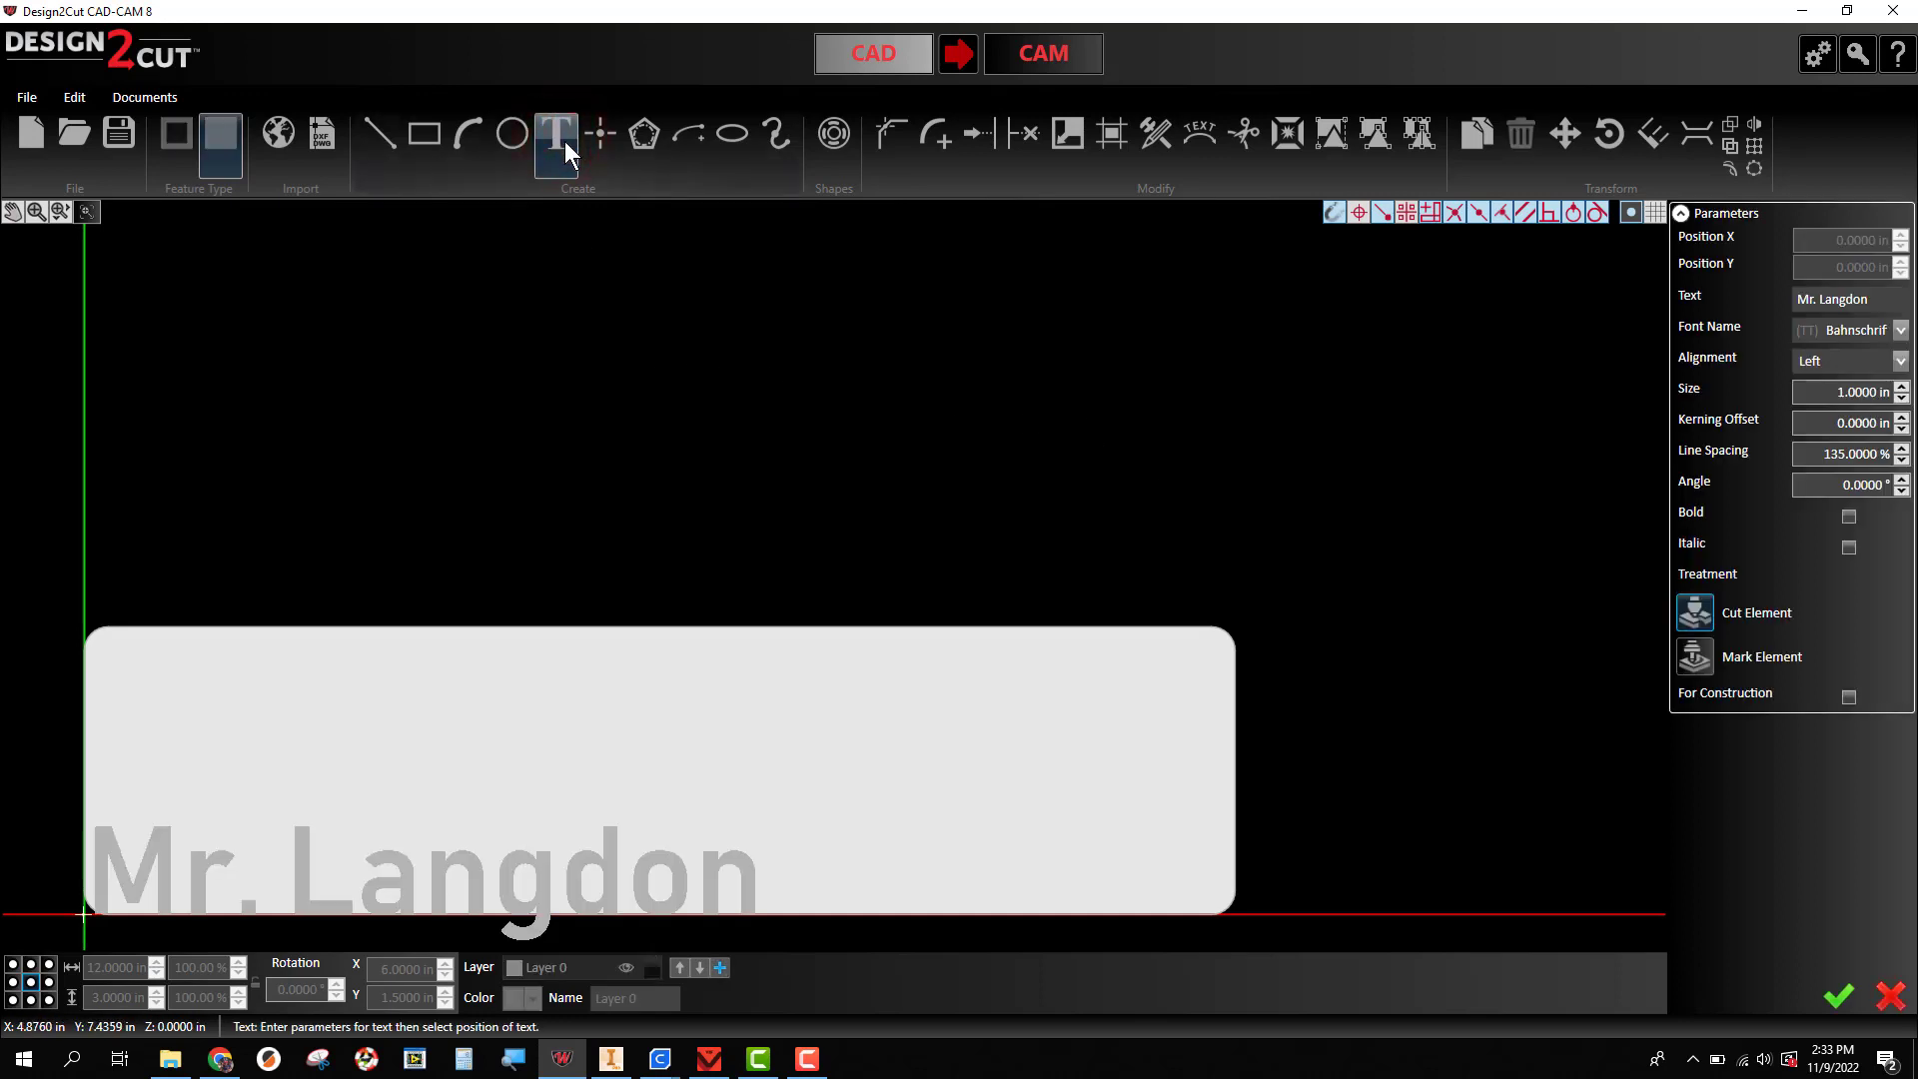
pyautogui.click(325, 535)
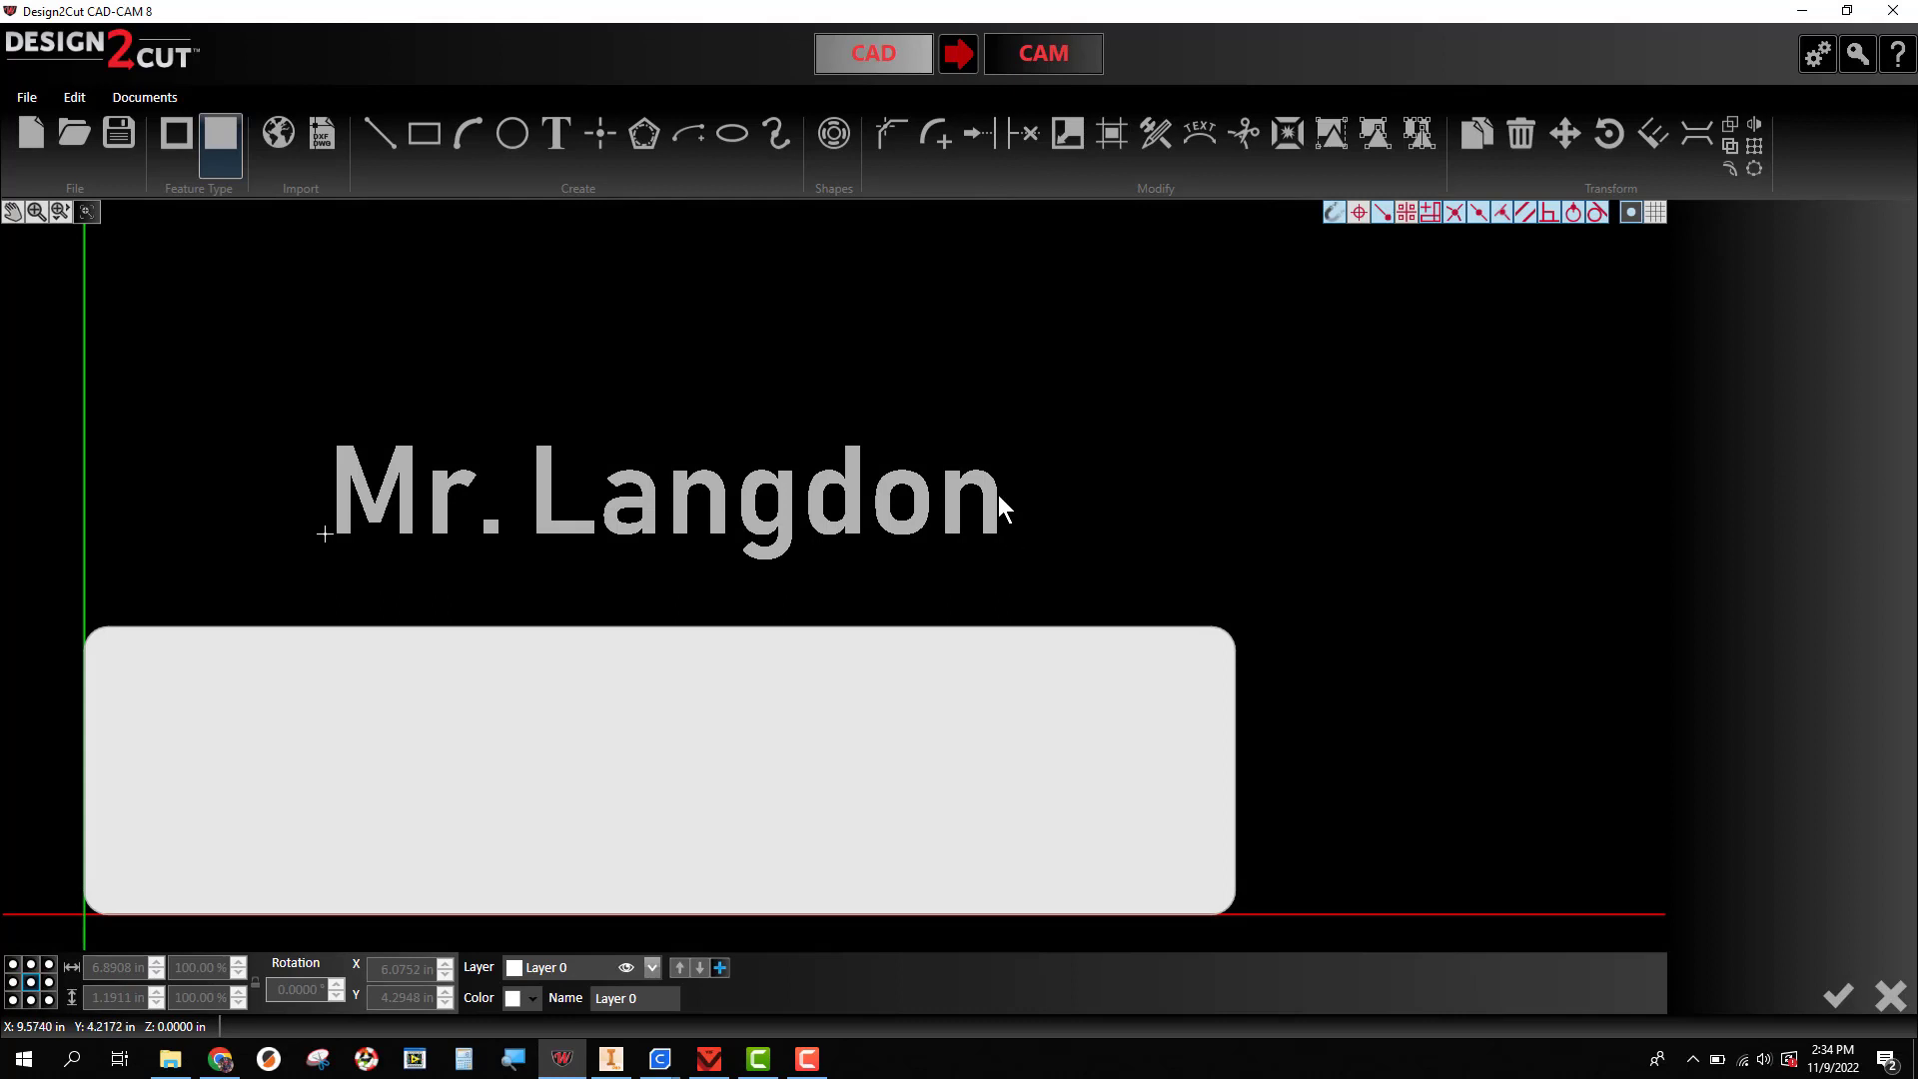
pyautogui.click(855, 499)
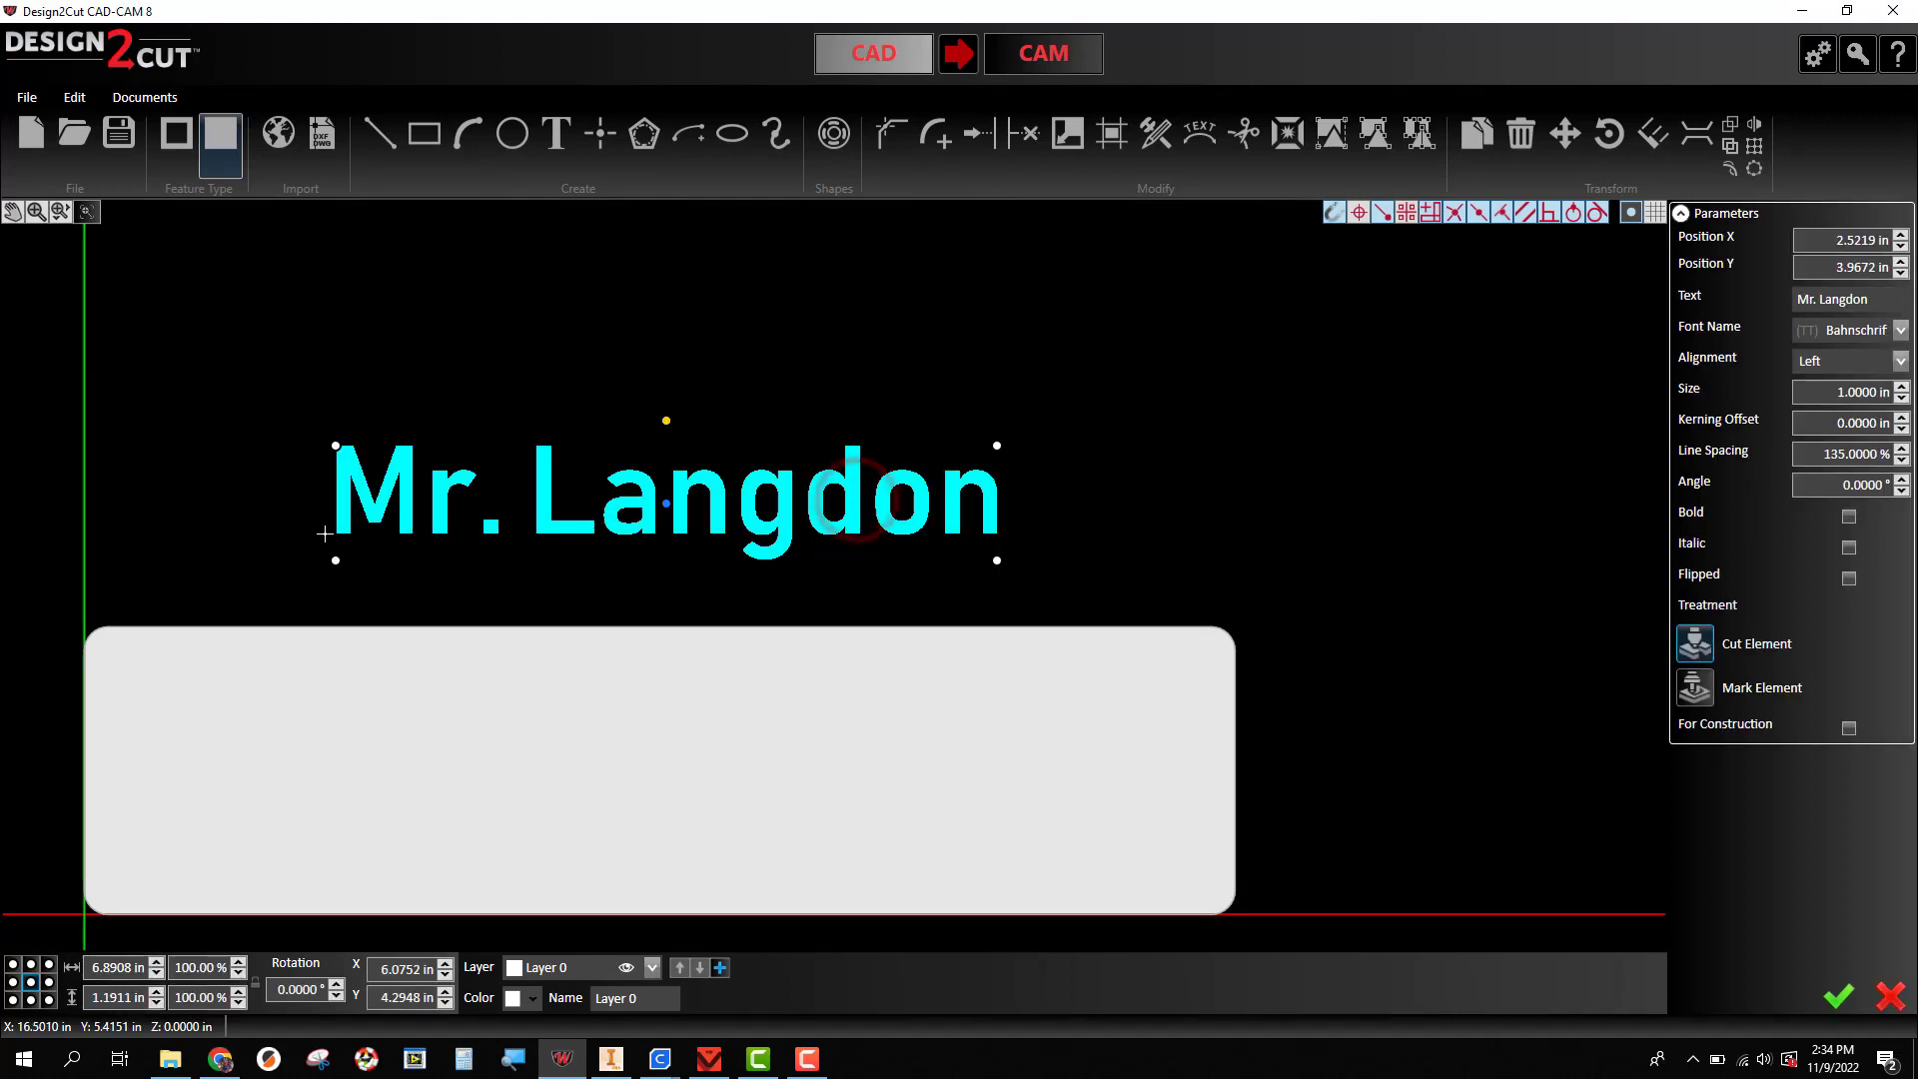
pyautogui.moveTo(1817, 302); pyautogui.dragTo(1778, 303)
# - Try the name text in a series of other fonts, from Bodoni MT Black through Algerian and Arial to Baskerville Old Face
pyautogui.click(1894, 329)
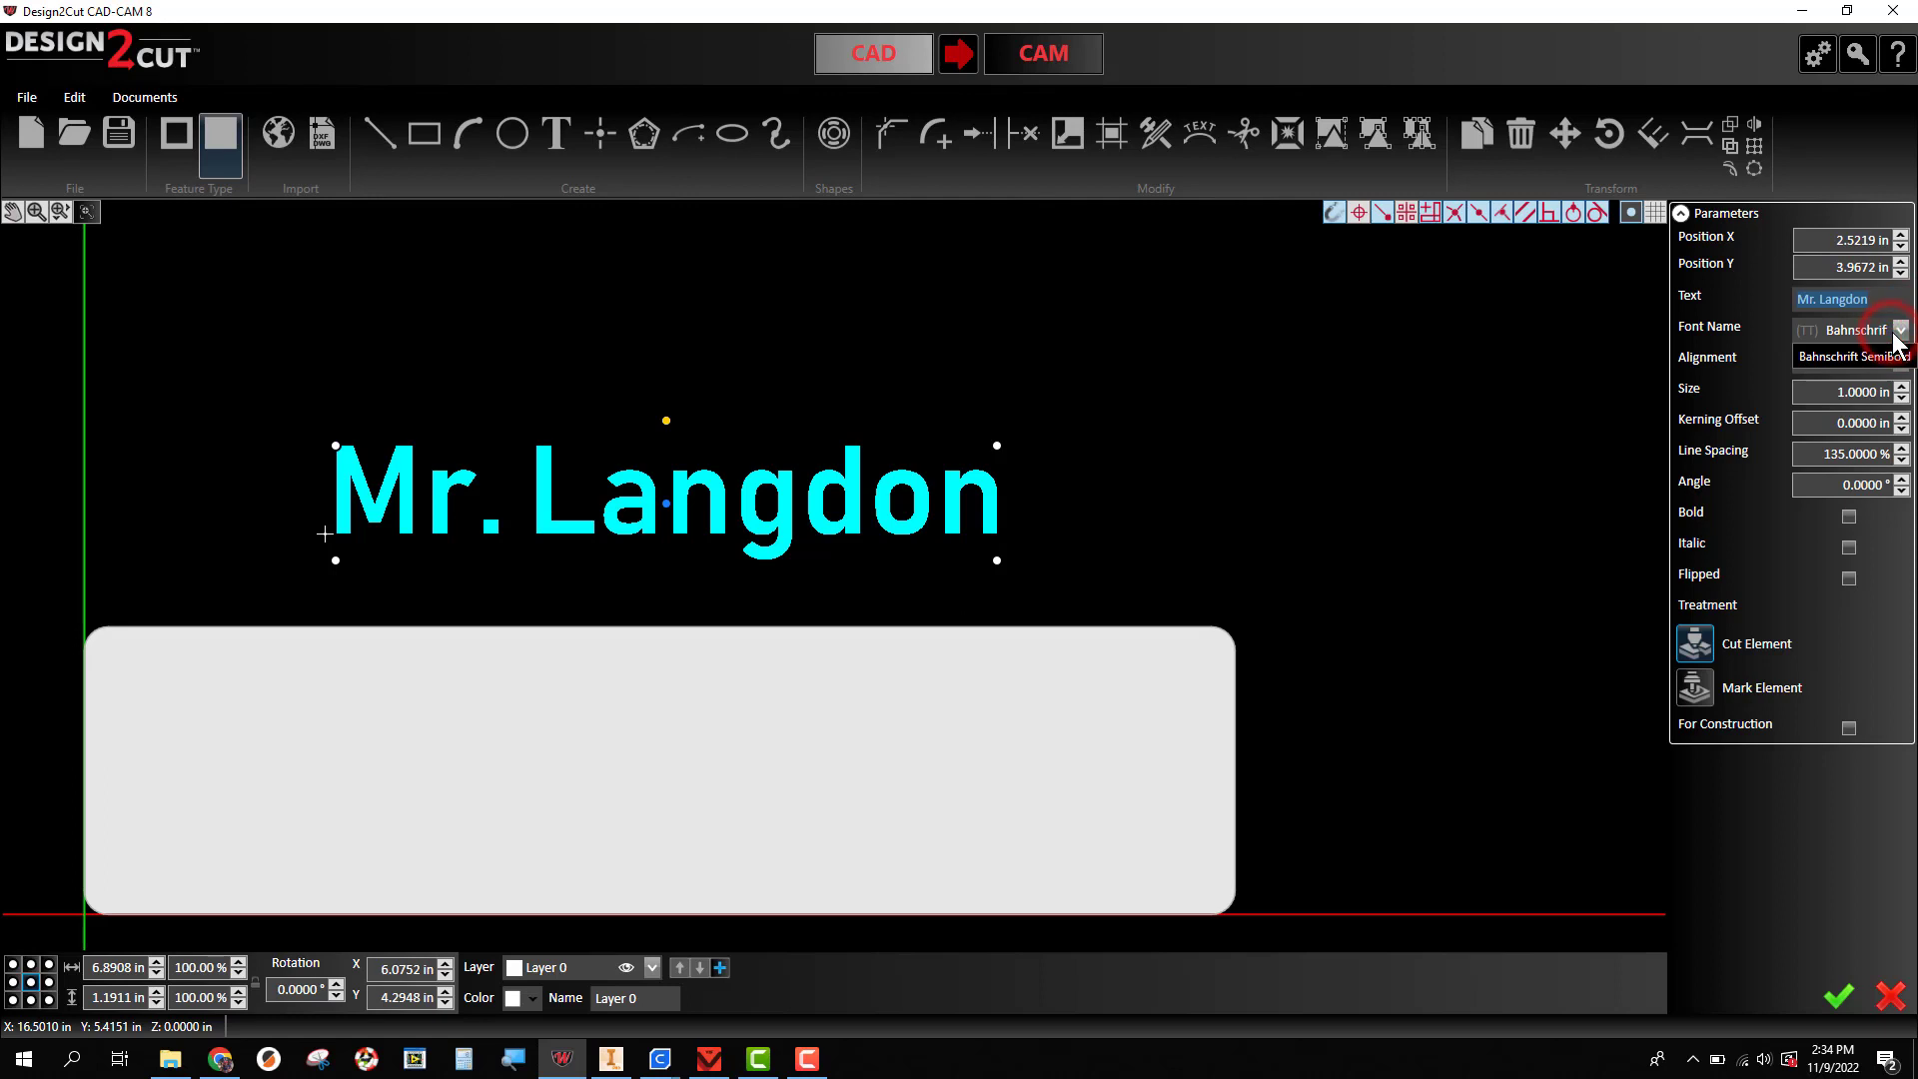
pyautogui.click(1902, 330)
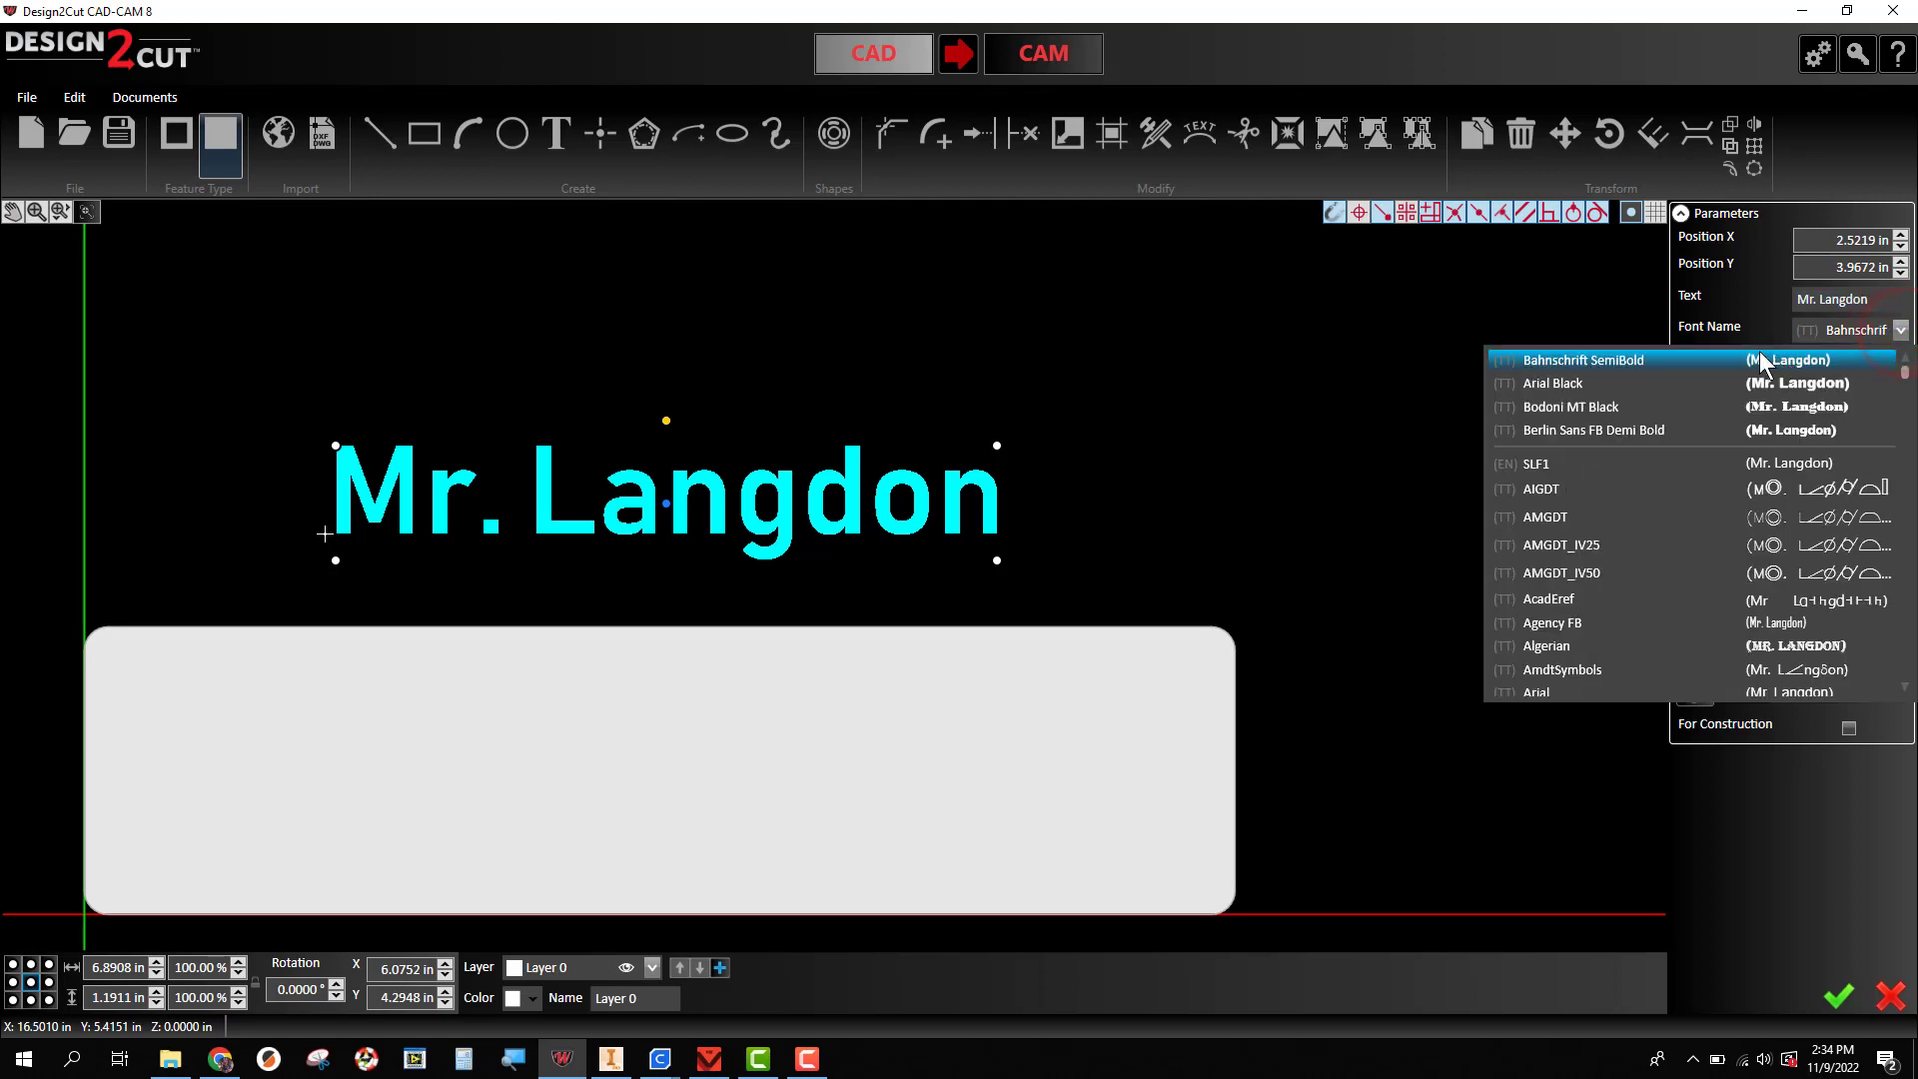
pyautogui.click(1644, 471)
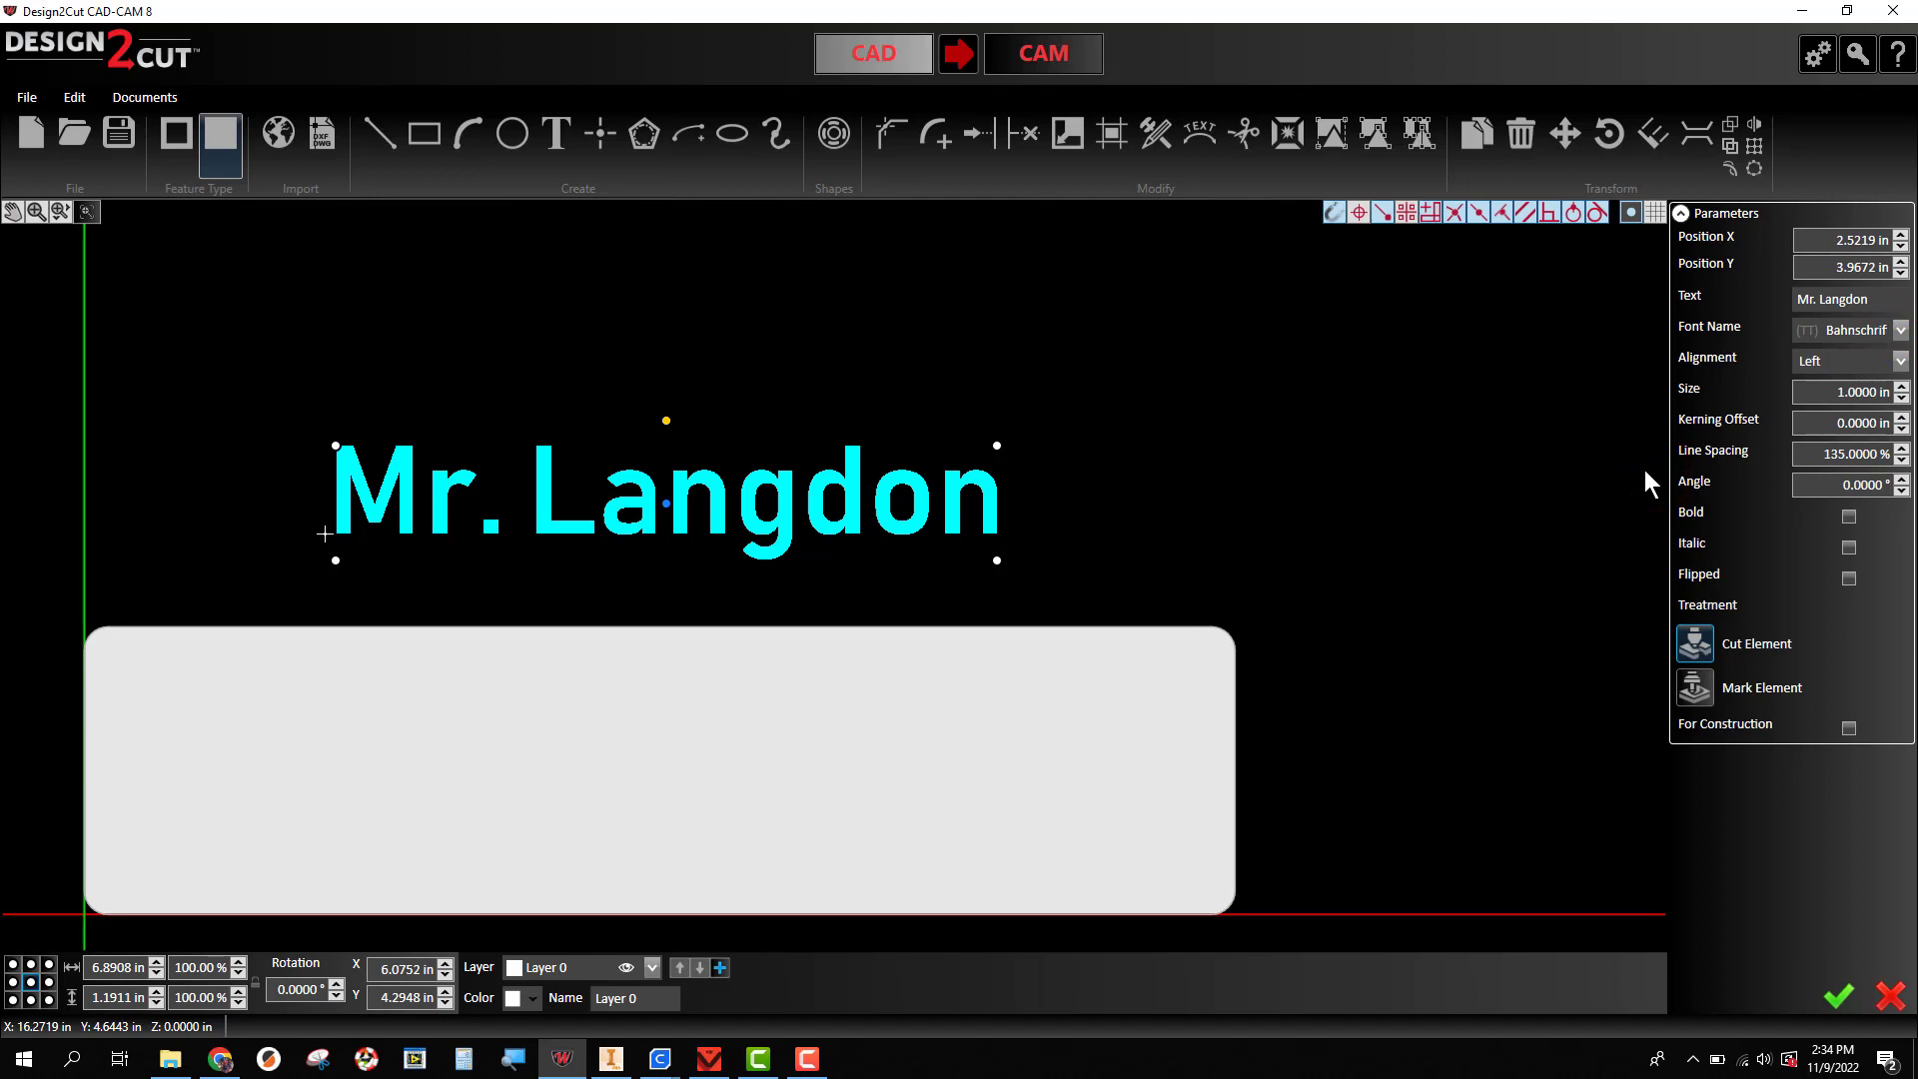
pyautogui.press('Down')
pyautogui.press('Down')
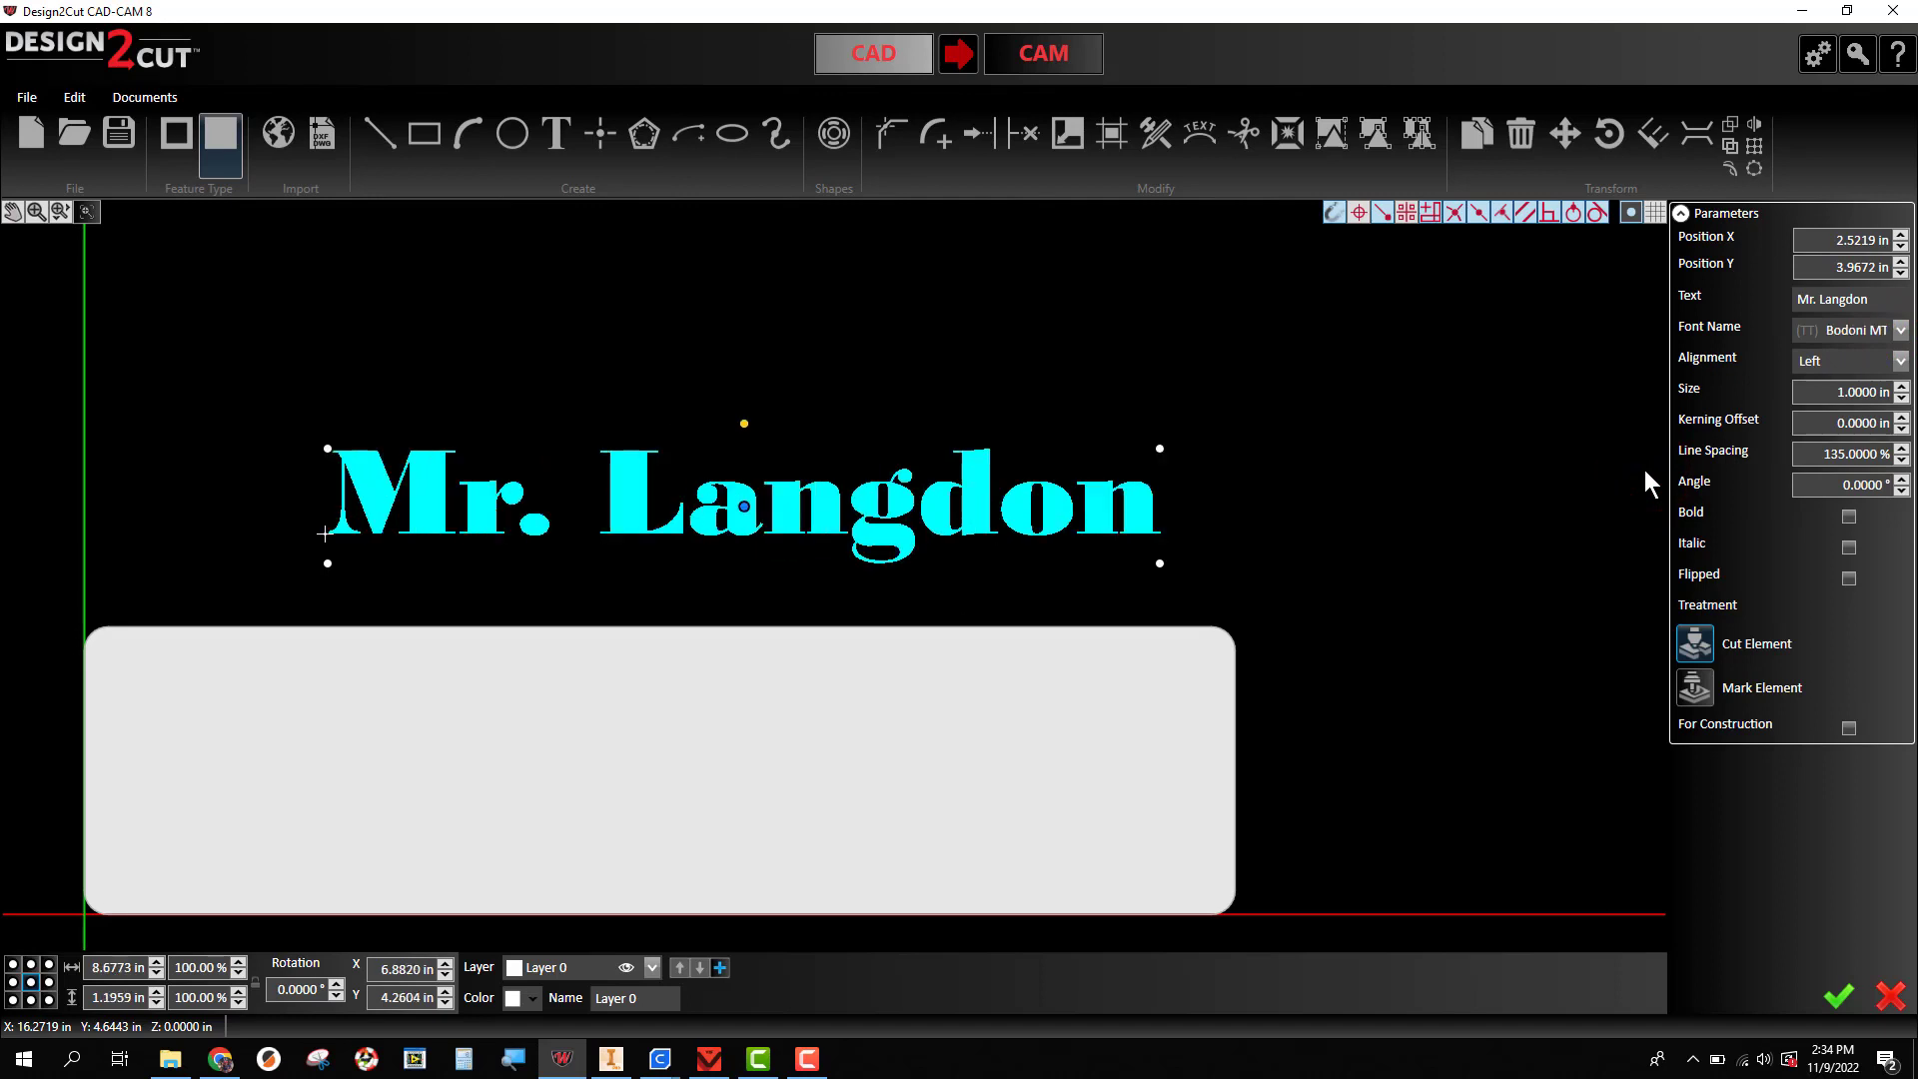
pyautogui.press('Down')
pyautogui.press('Down')
pyautogui.press('Down')
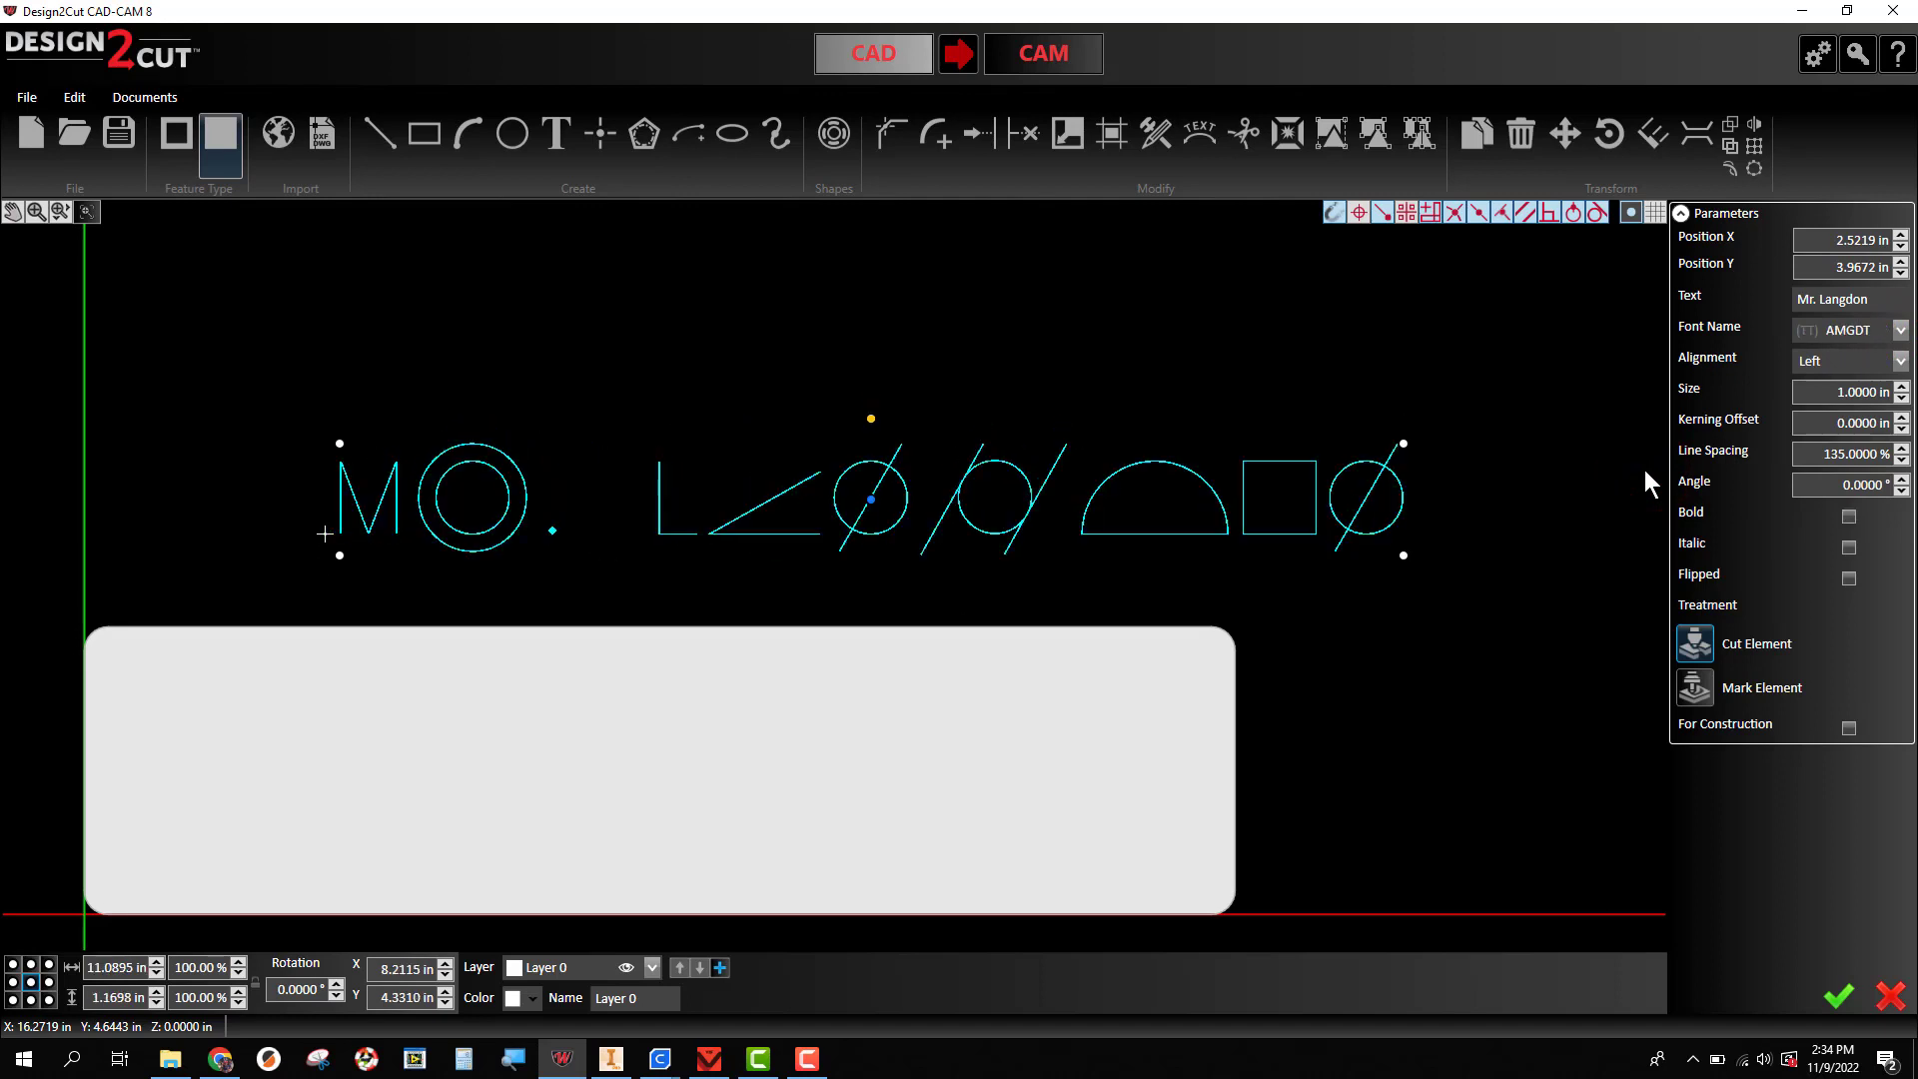
pyautogui.press('Down')
pyautogui.press('Down')
pyautogui.press('Down')
pyautogui.press('Down')
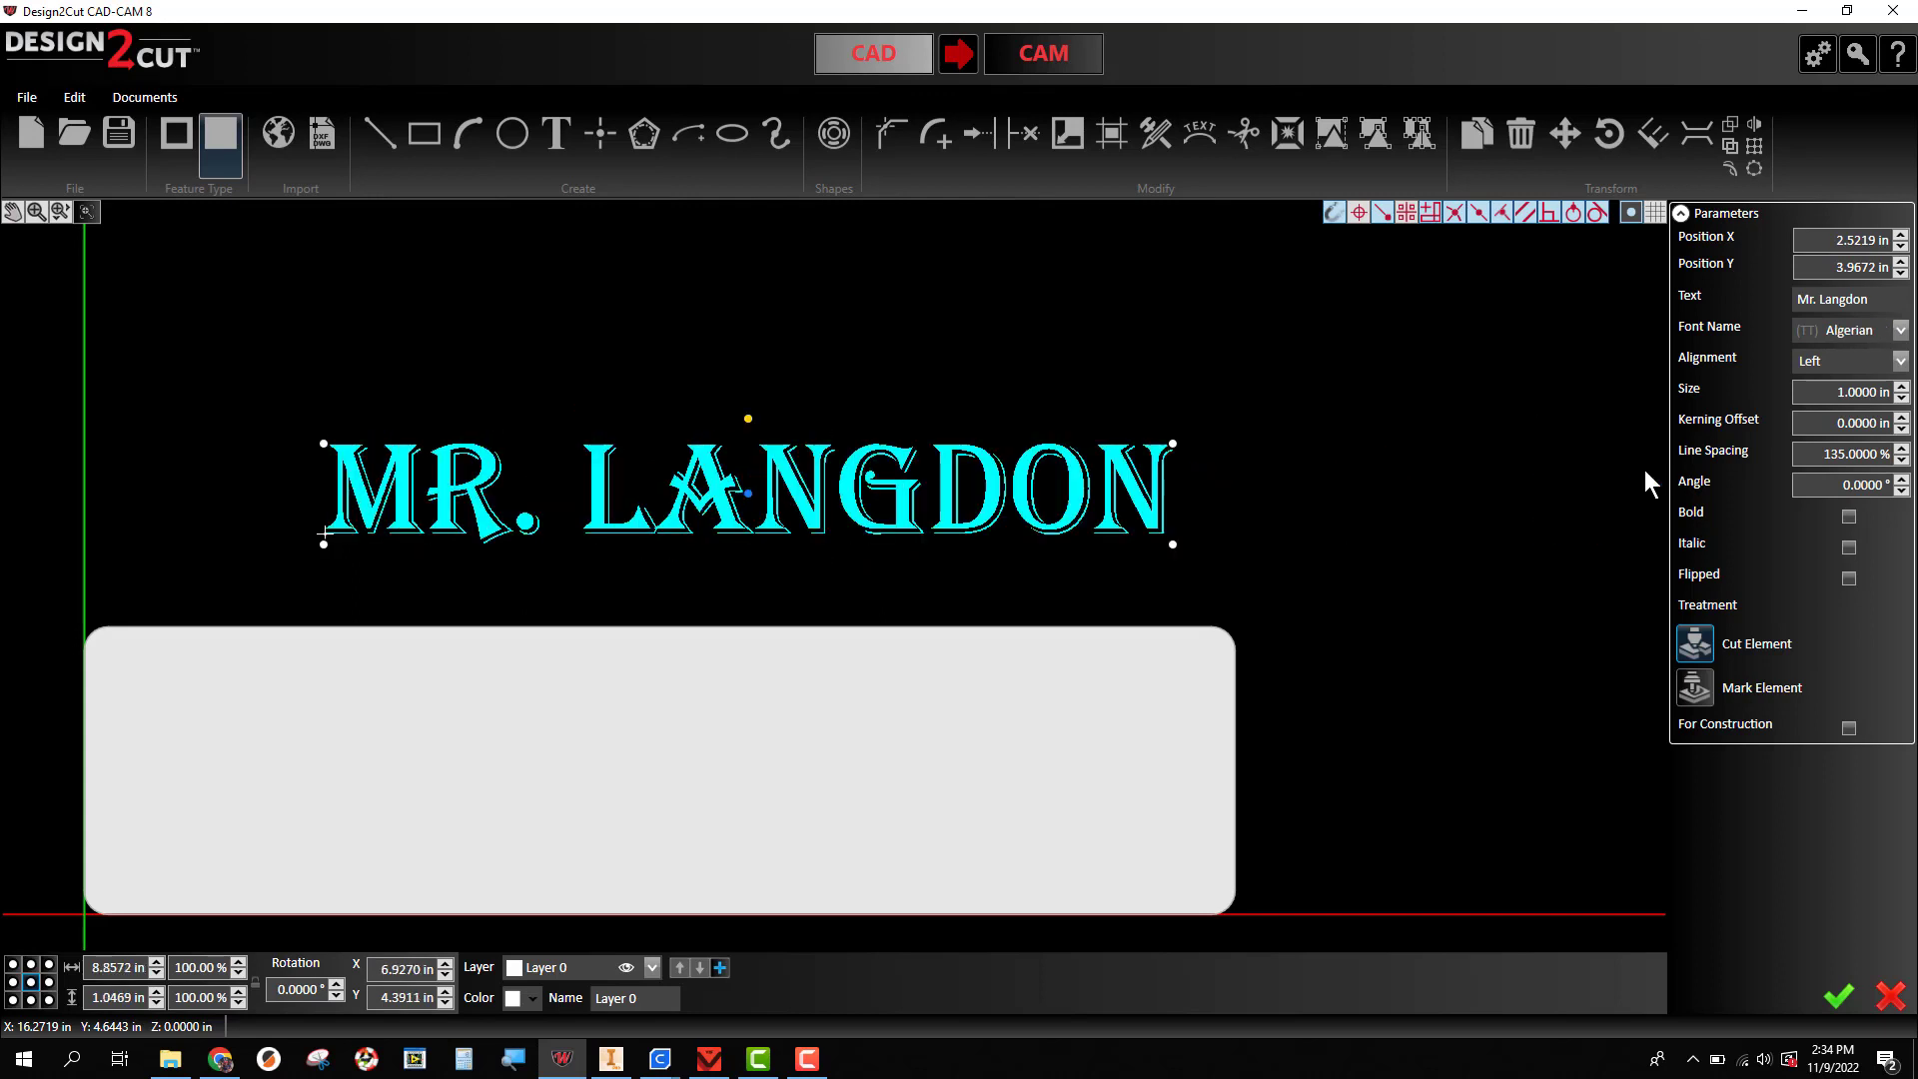
pyautogui.press('Down')
pyautogui.press('Down')
pyautogui.press('Down')
pyautogui.press('Down')
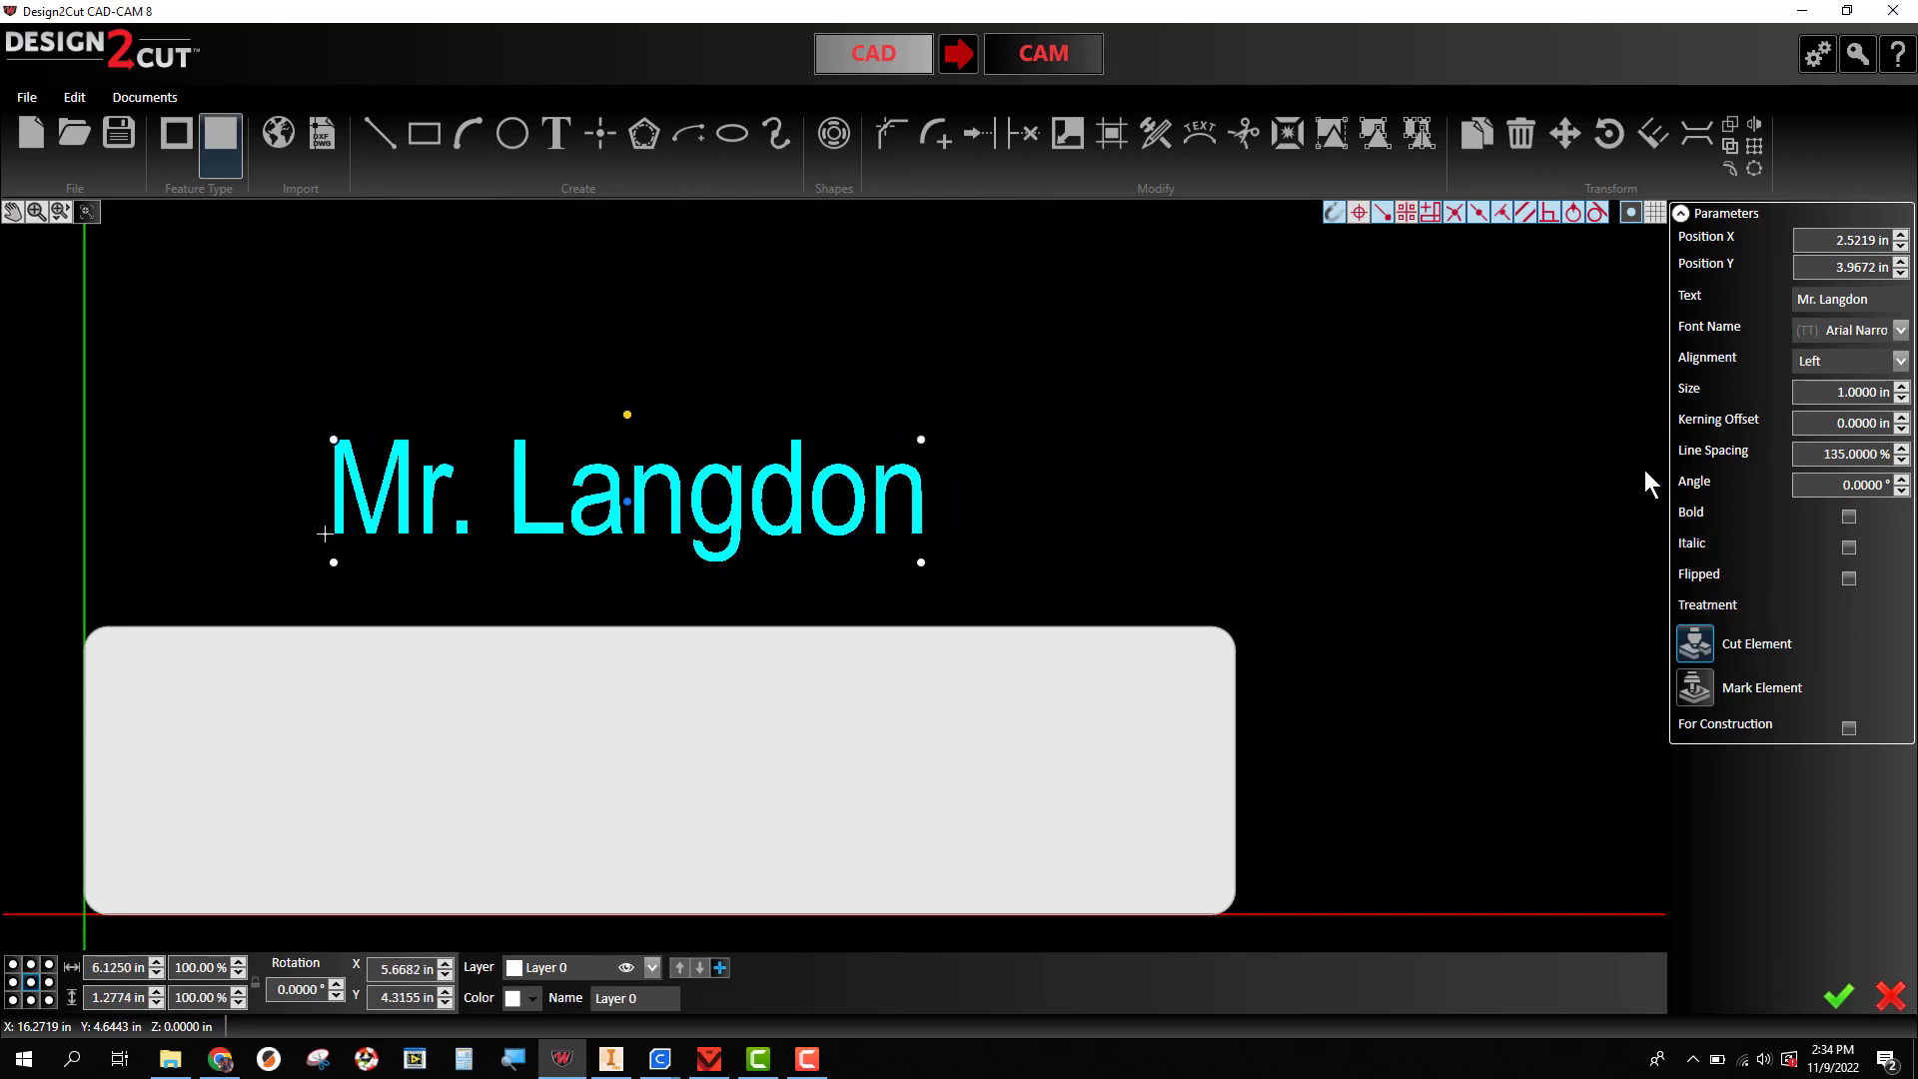
pyautogui.press('Up')
pyautogui.press('Up')
pyautogui.press('Up')
pyautogui.press('Up')
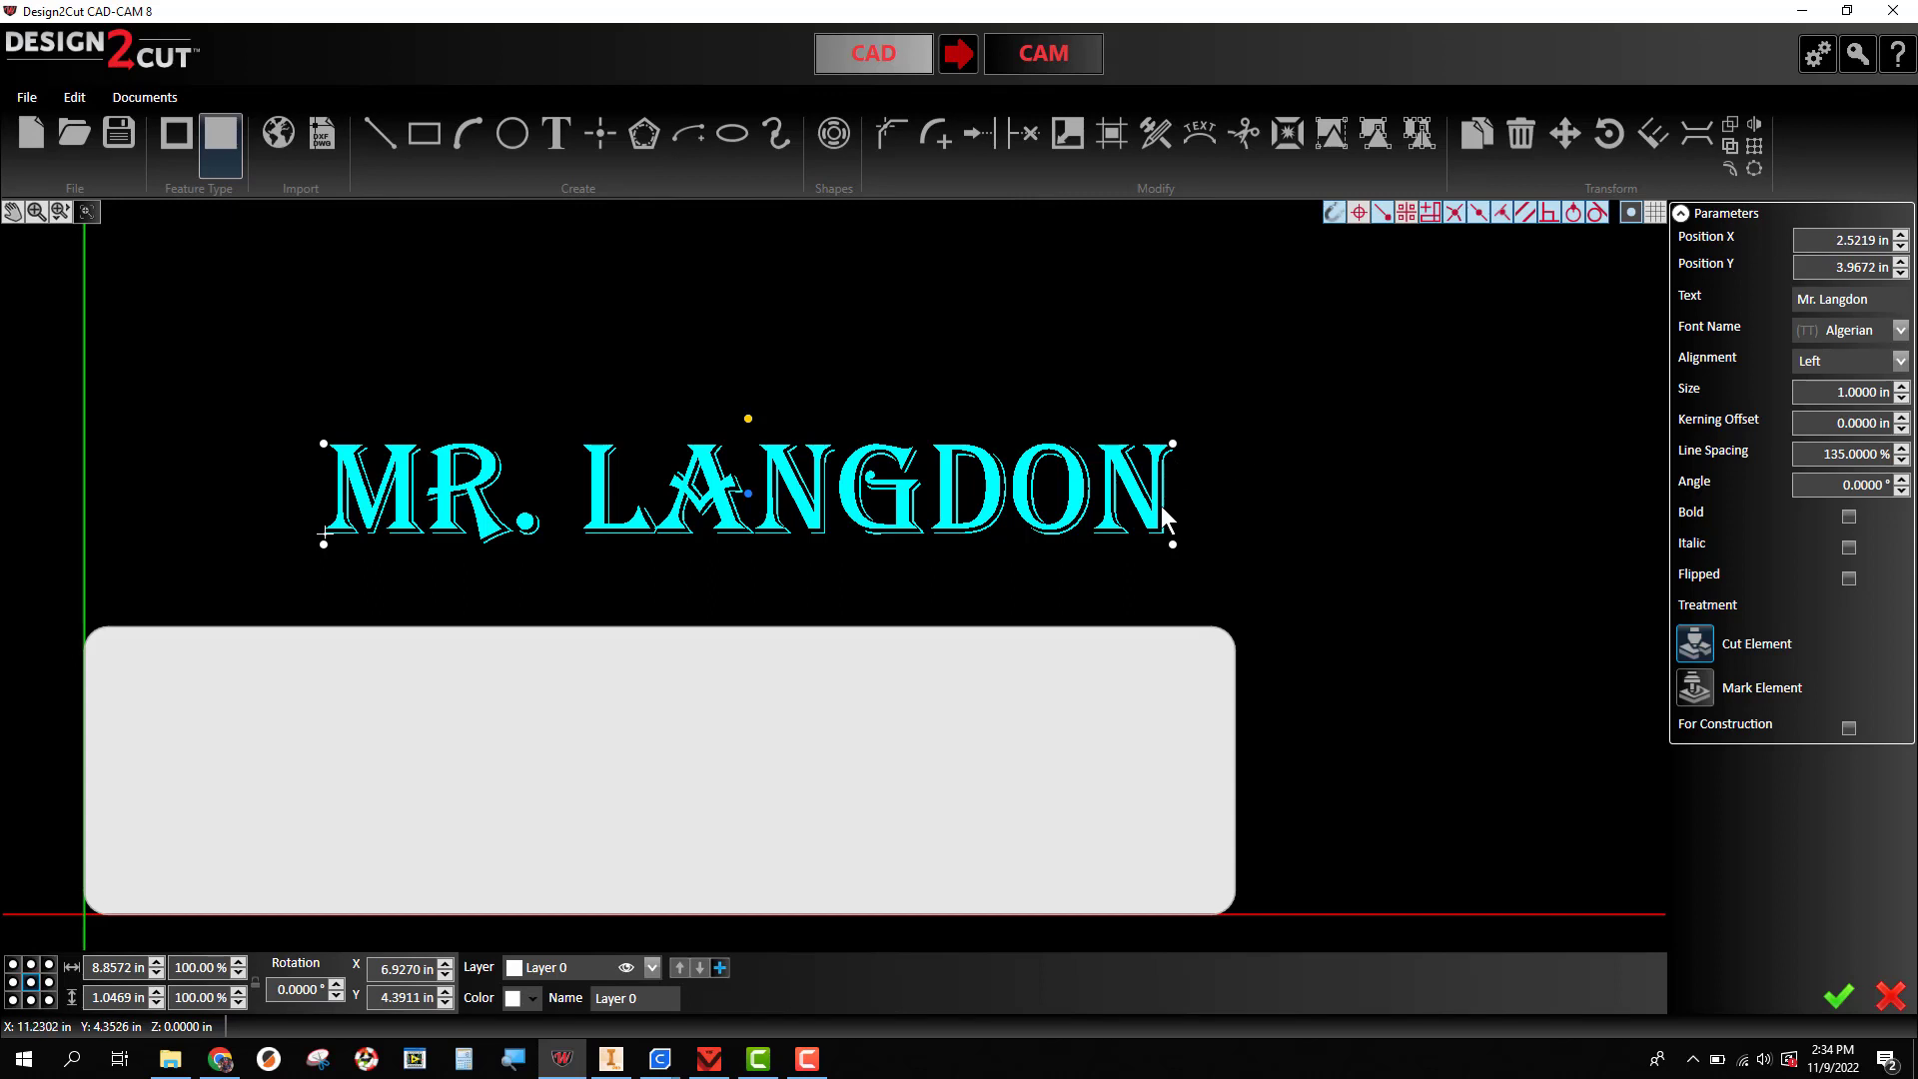
pyautogui.press('Down')
pyautogui.press('Down')
pyautogui.press('Down')
pyautogui.press('Down')
pyautogui.press('Down')
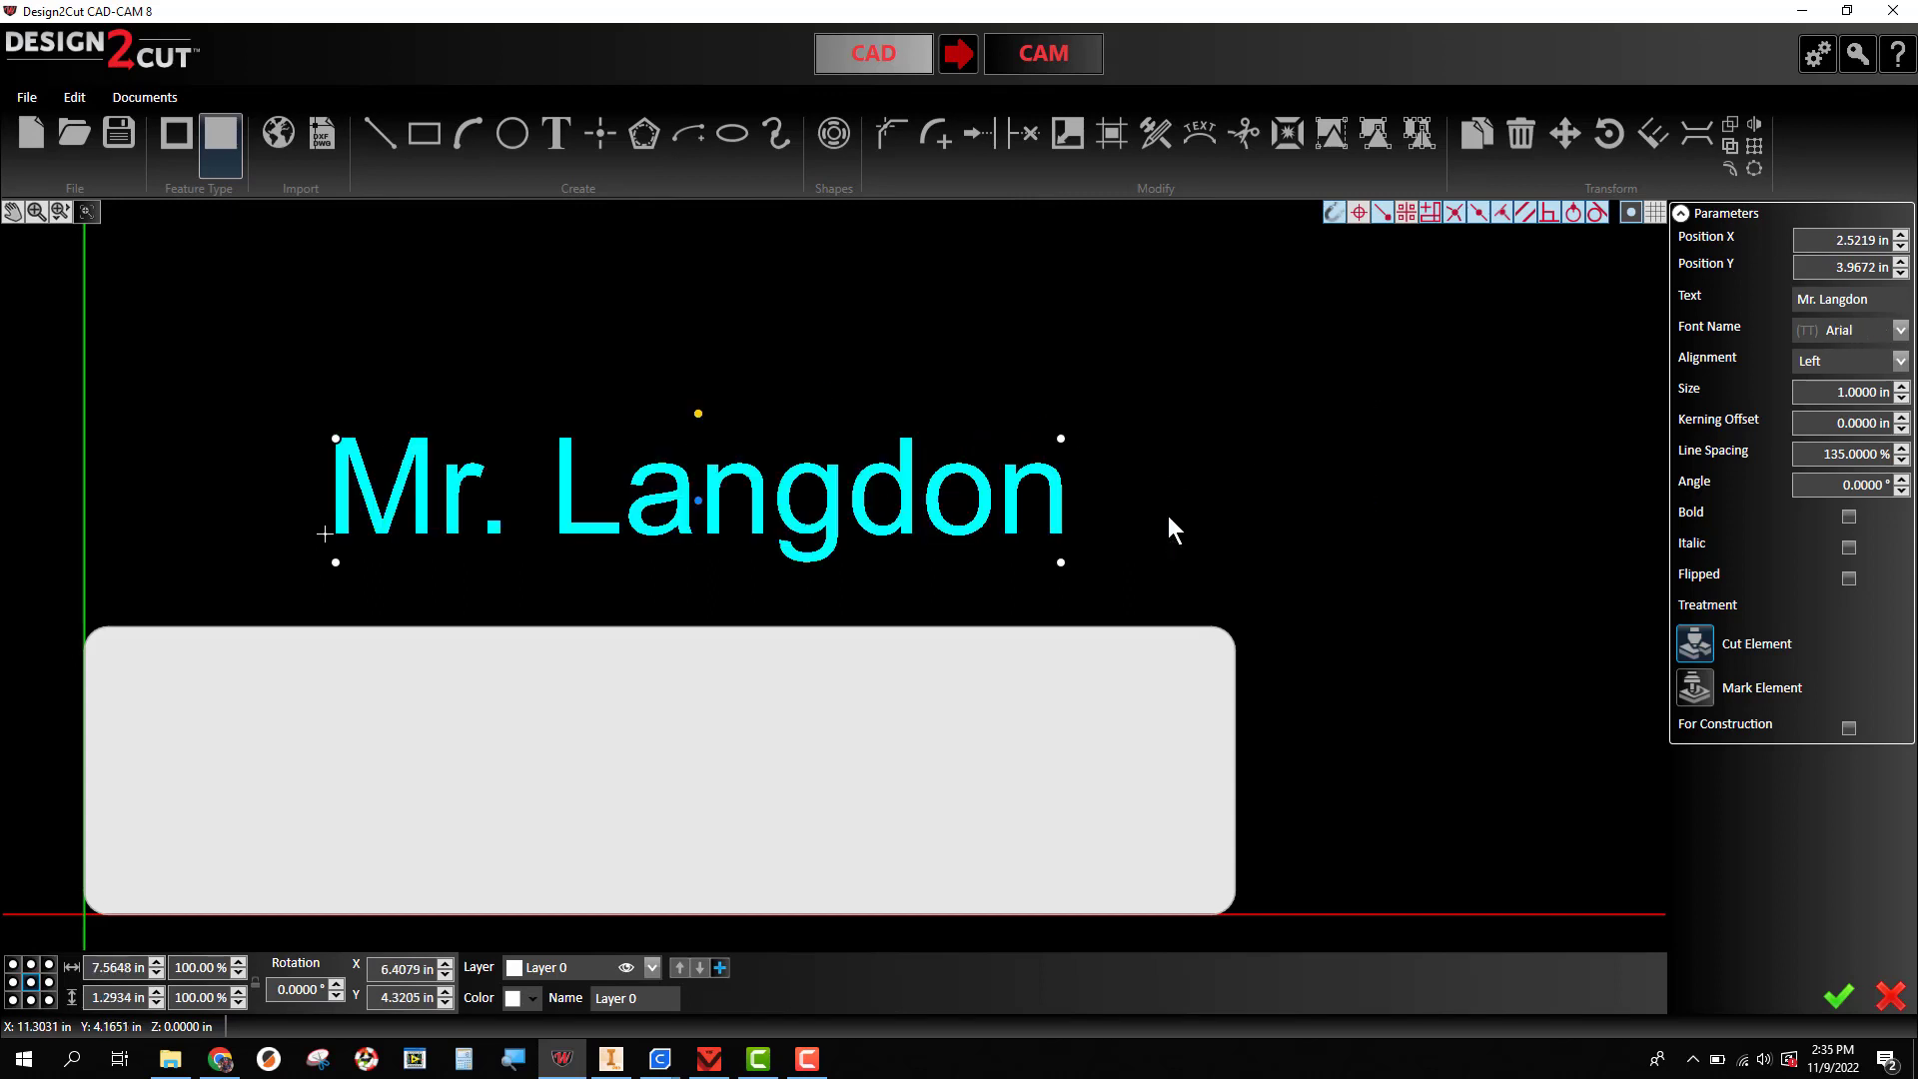
pyautogui.press('Down')
pyautogui.press('Down')
pyautogui.press('Down')
pyautogui.press('Down')
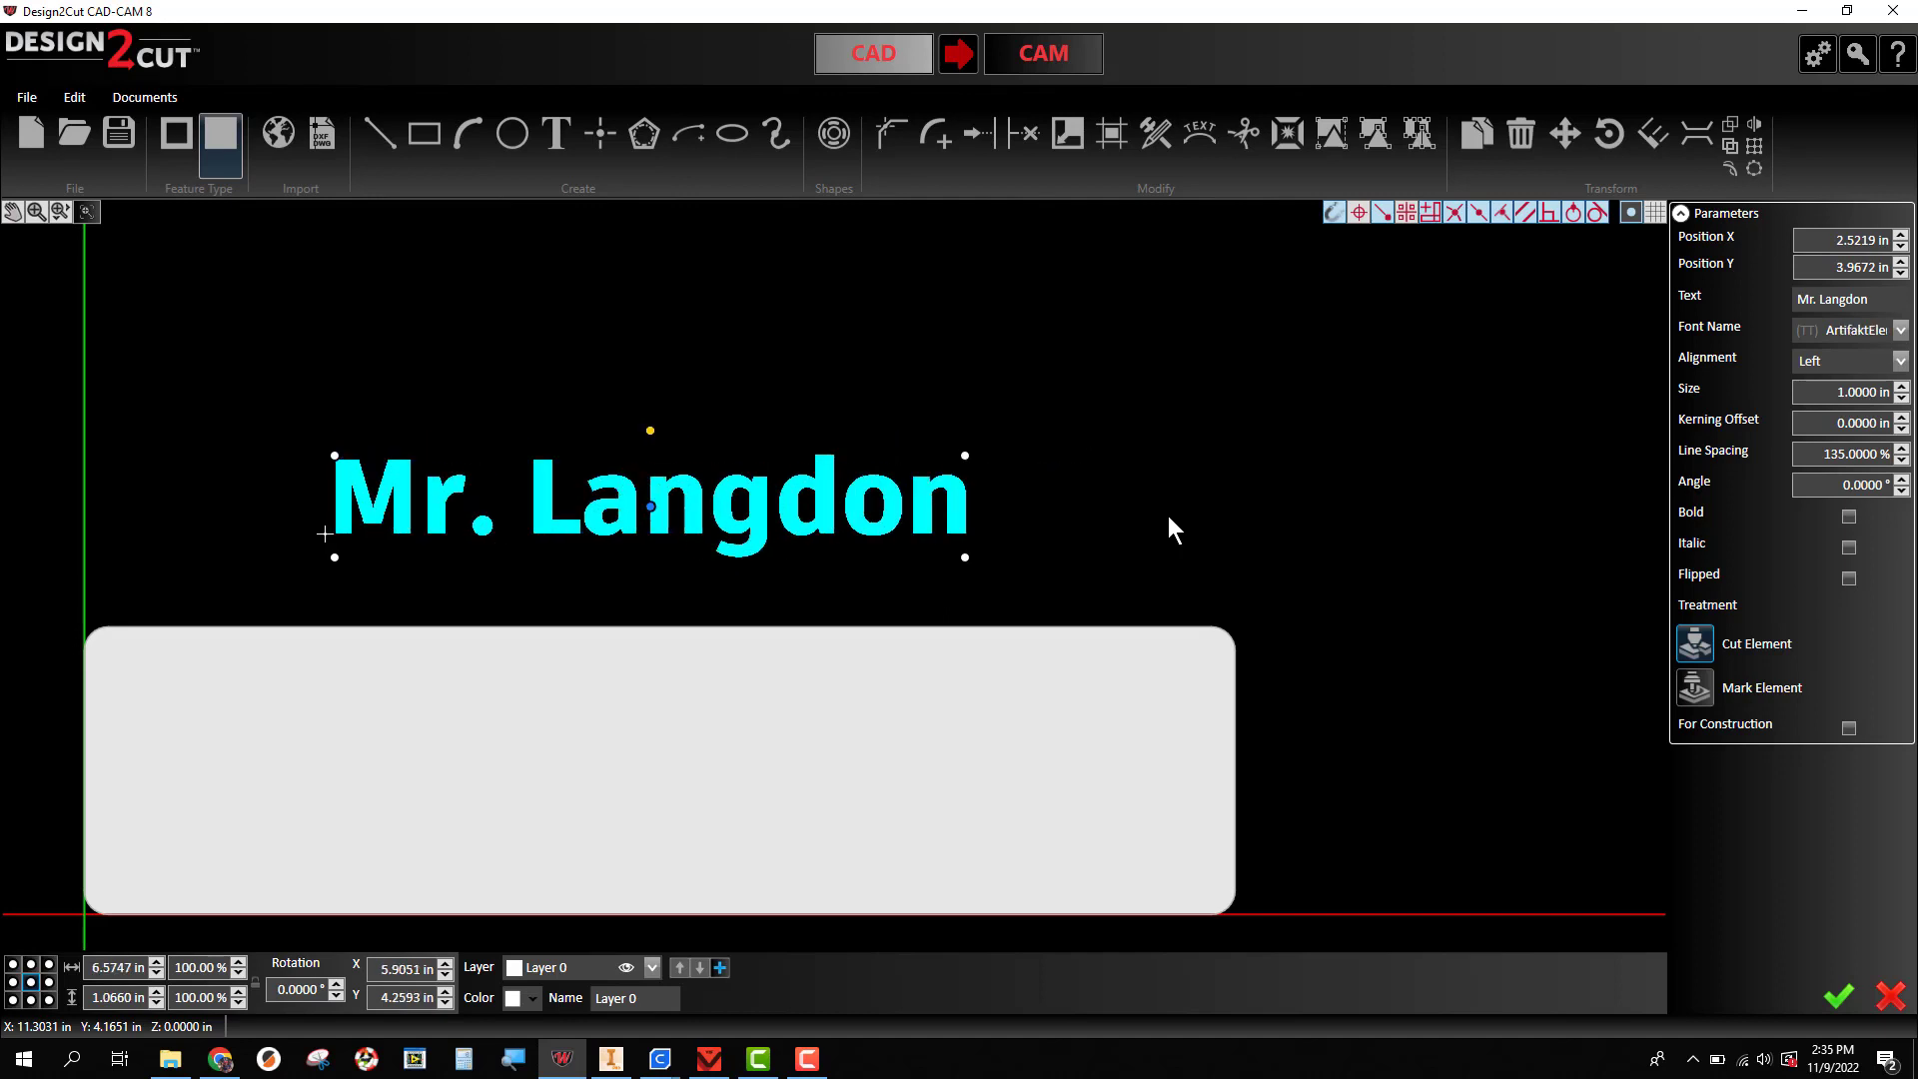
pyautogui.press('Down')
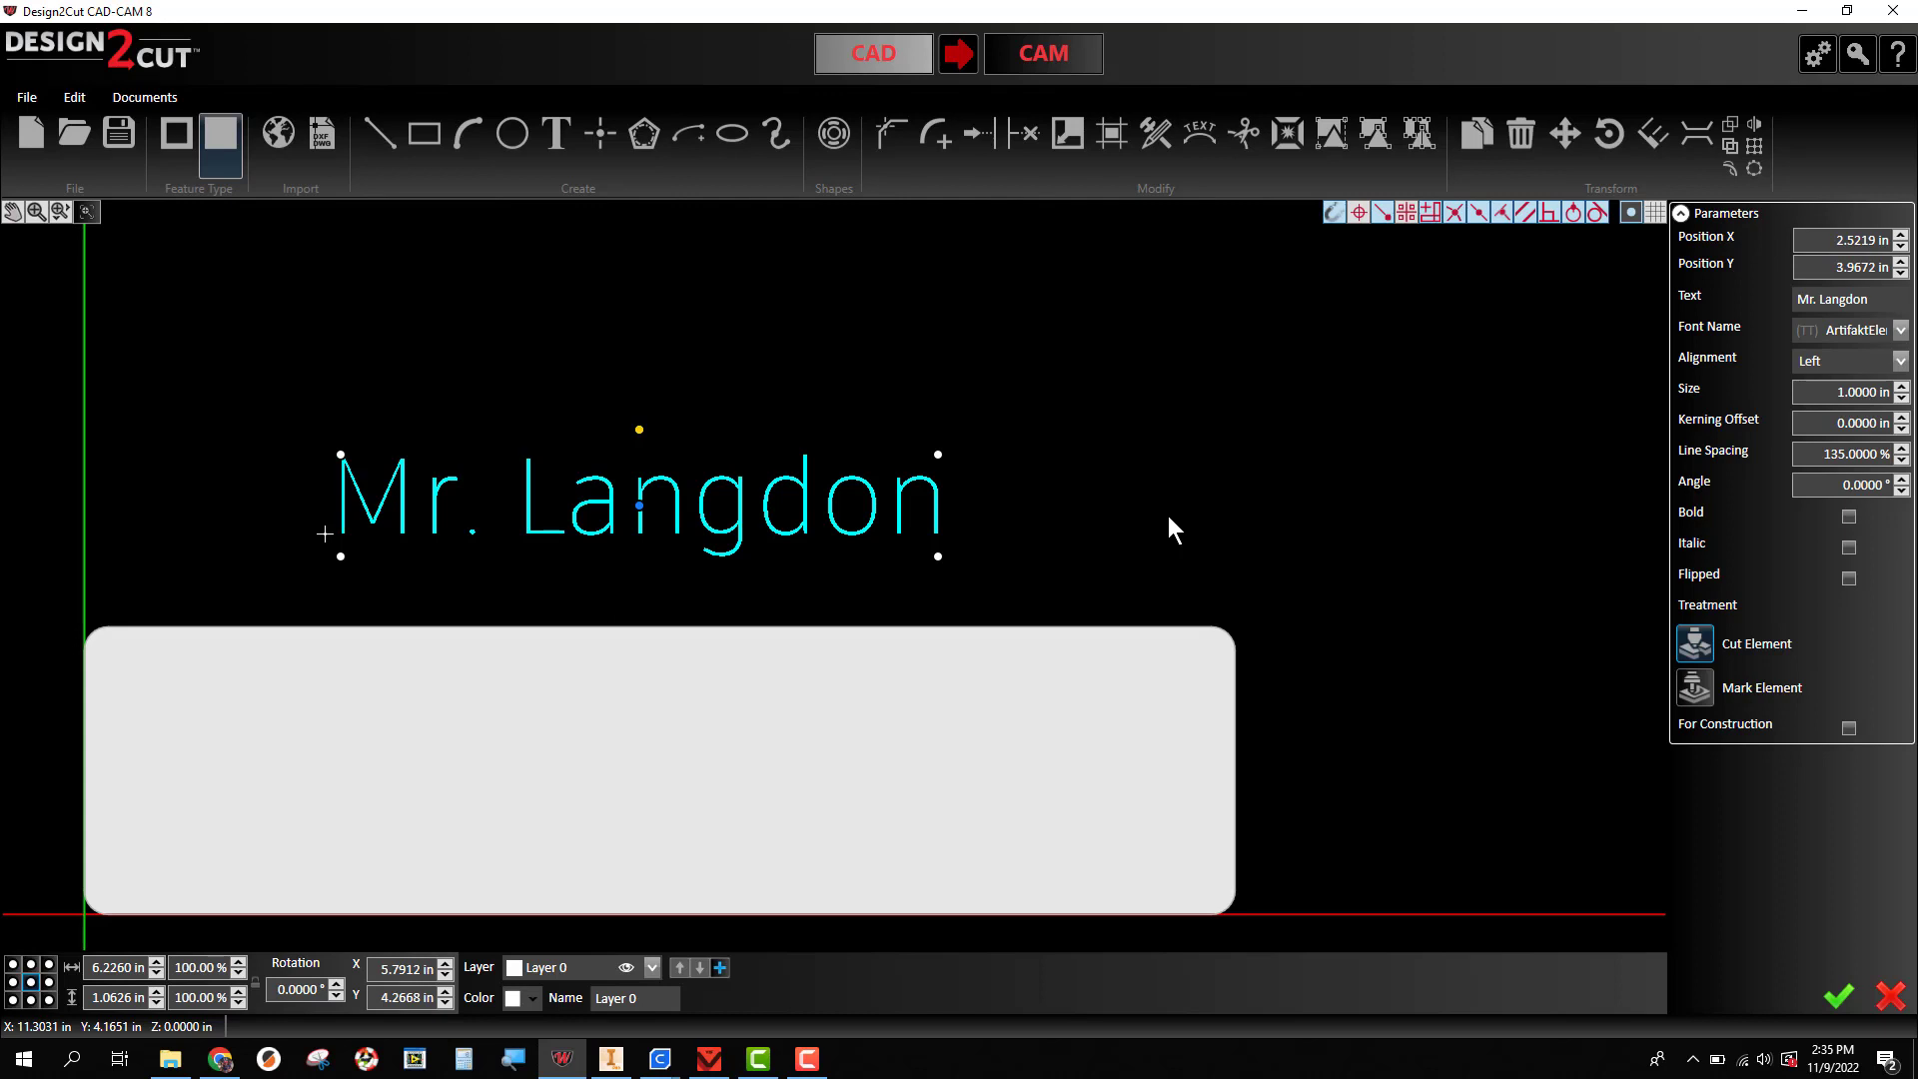
pyautogui.press('Down')
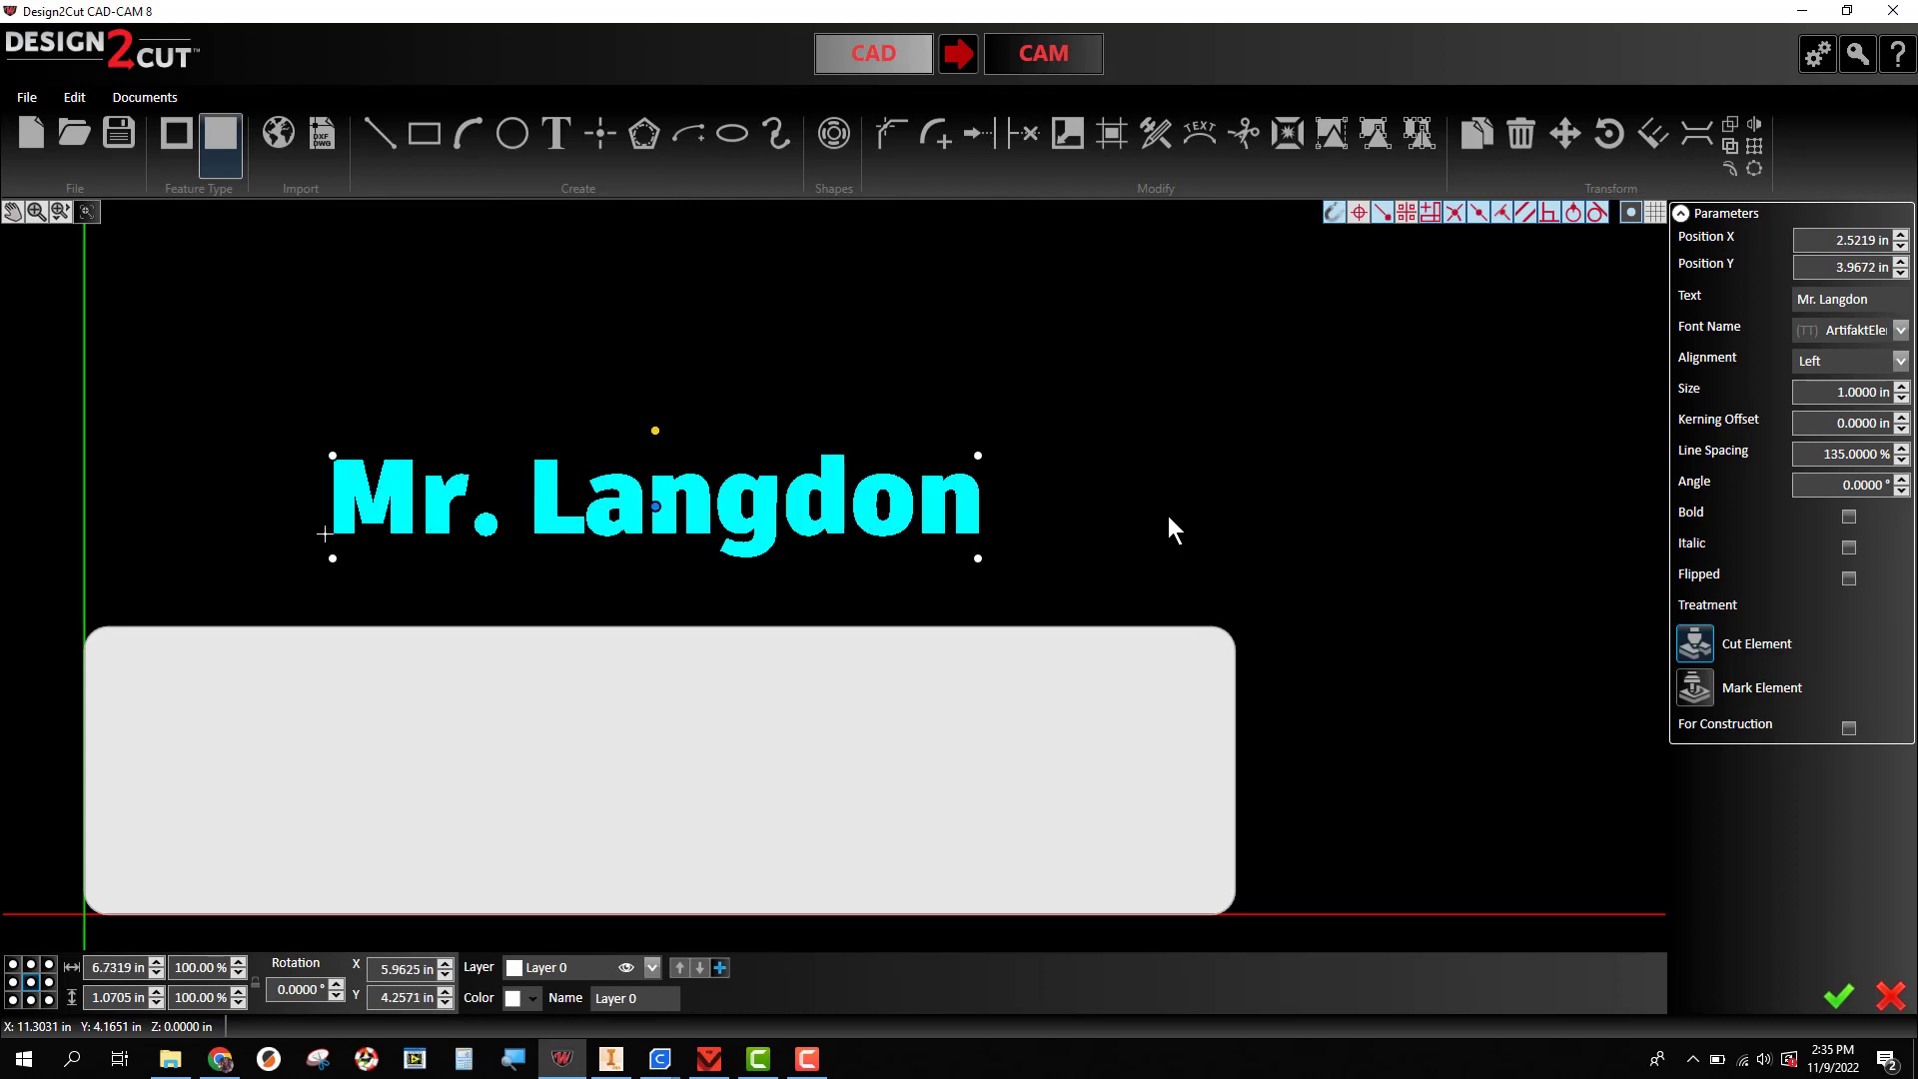
pyautogui.press('Down')
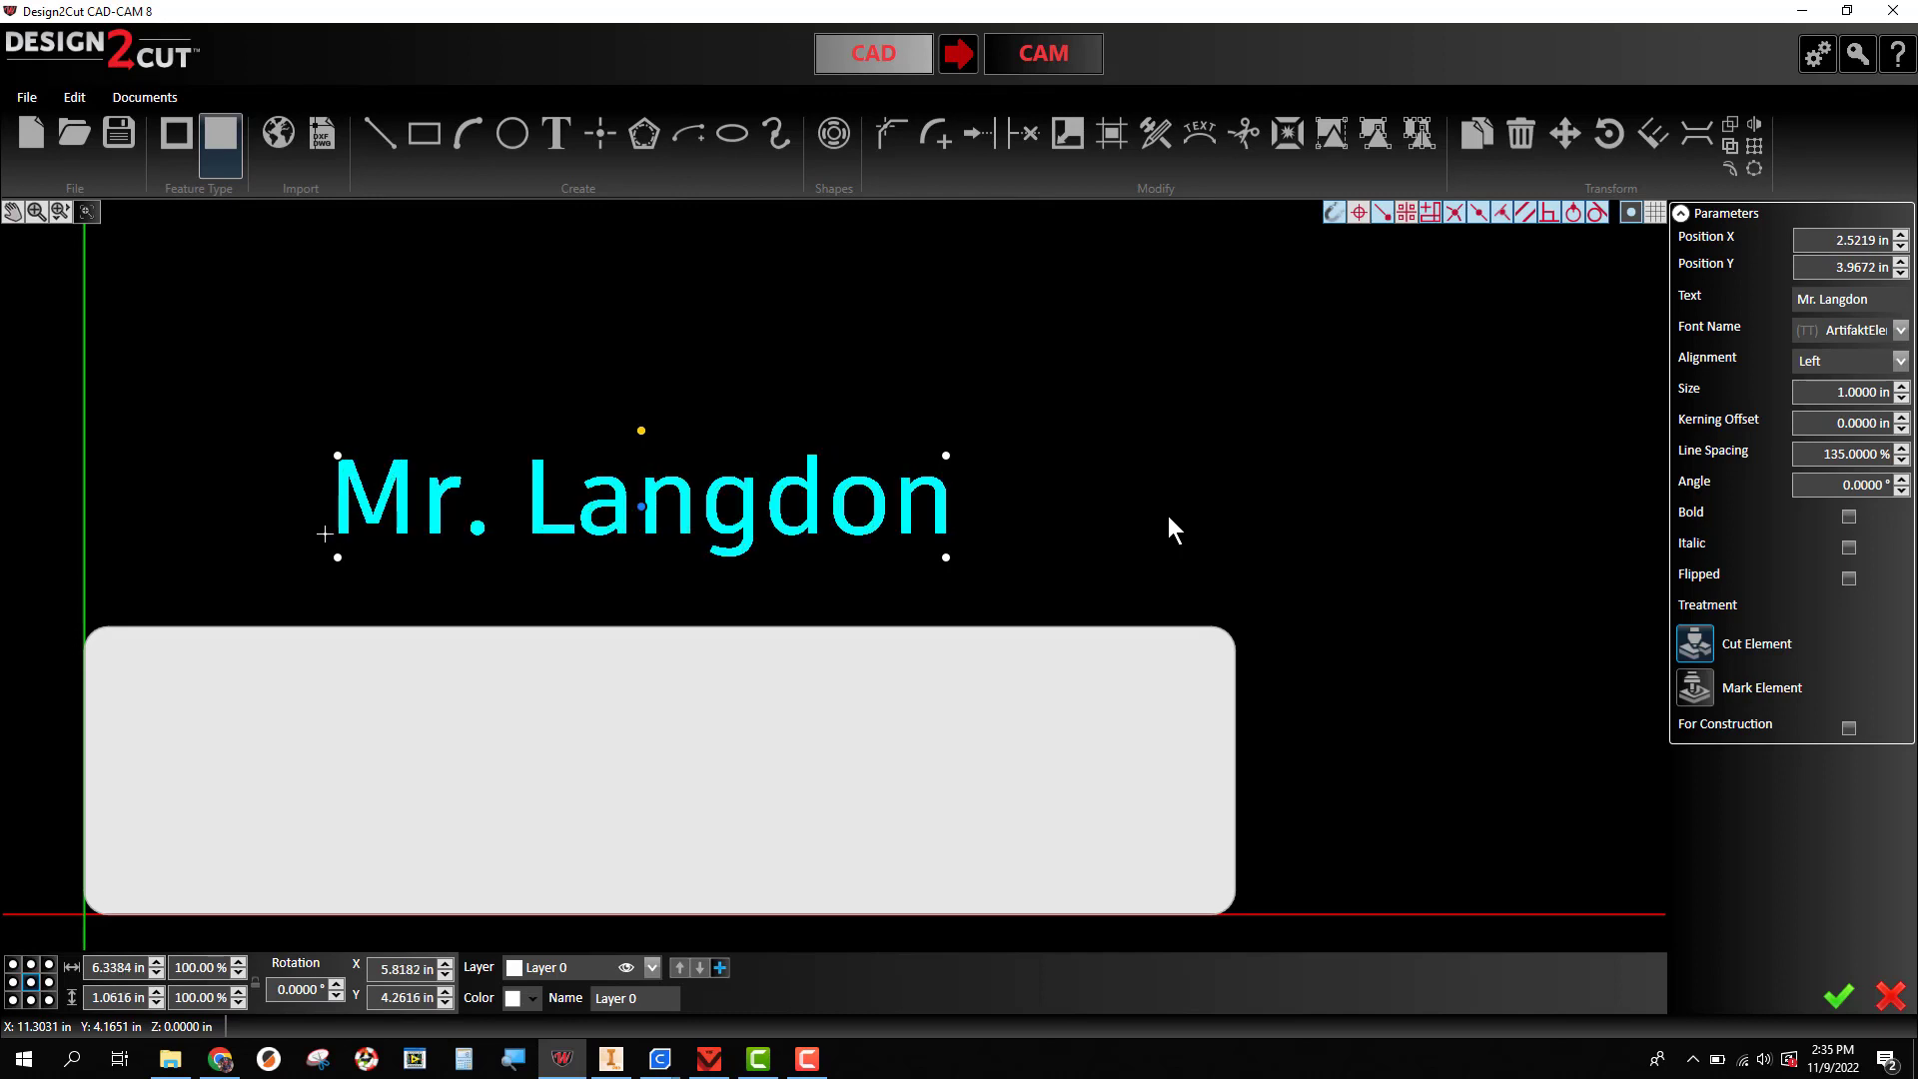
pyautogui.press('Down')
pyautogui.press('Down')
pyautogui.press('Down')
pyautogui.press('Down')
pyautogui.press('Down')
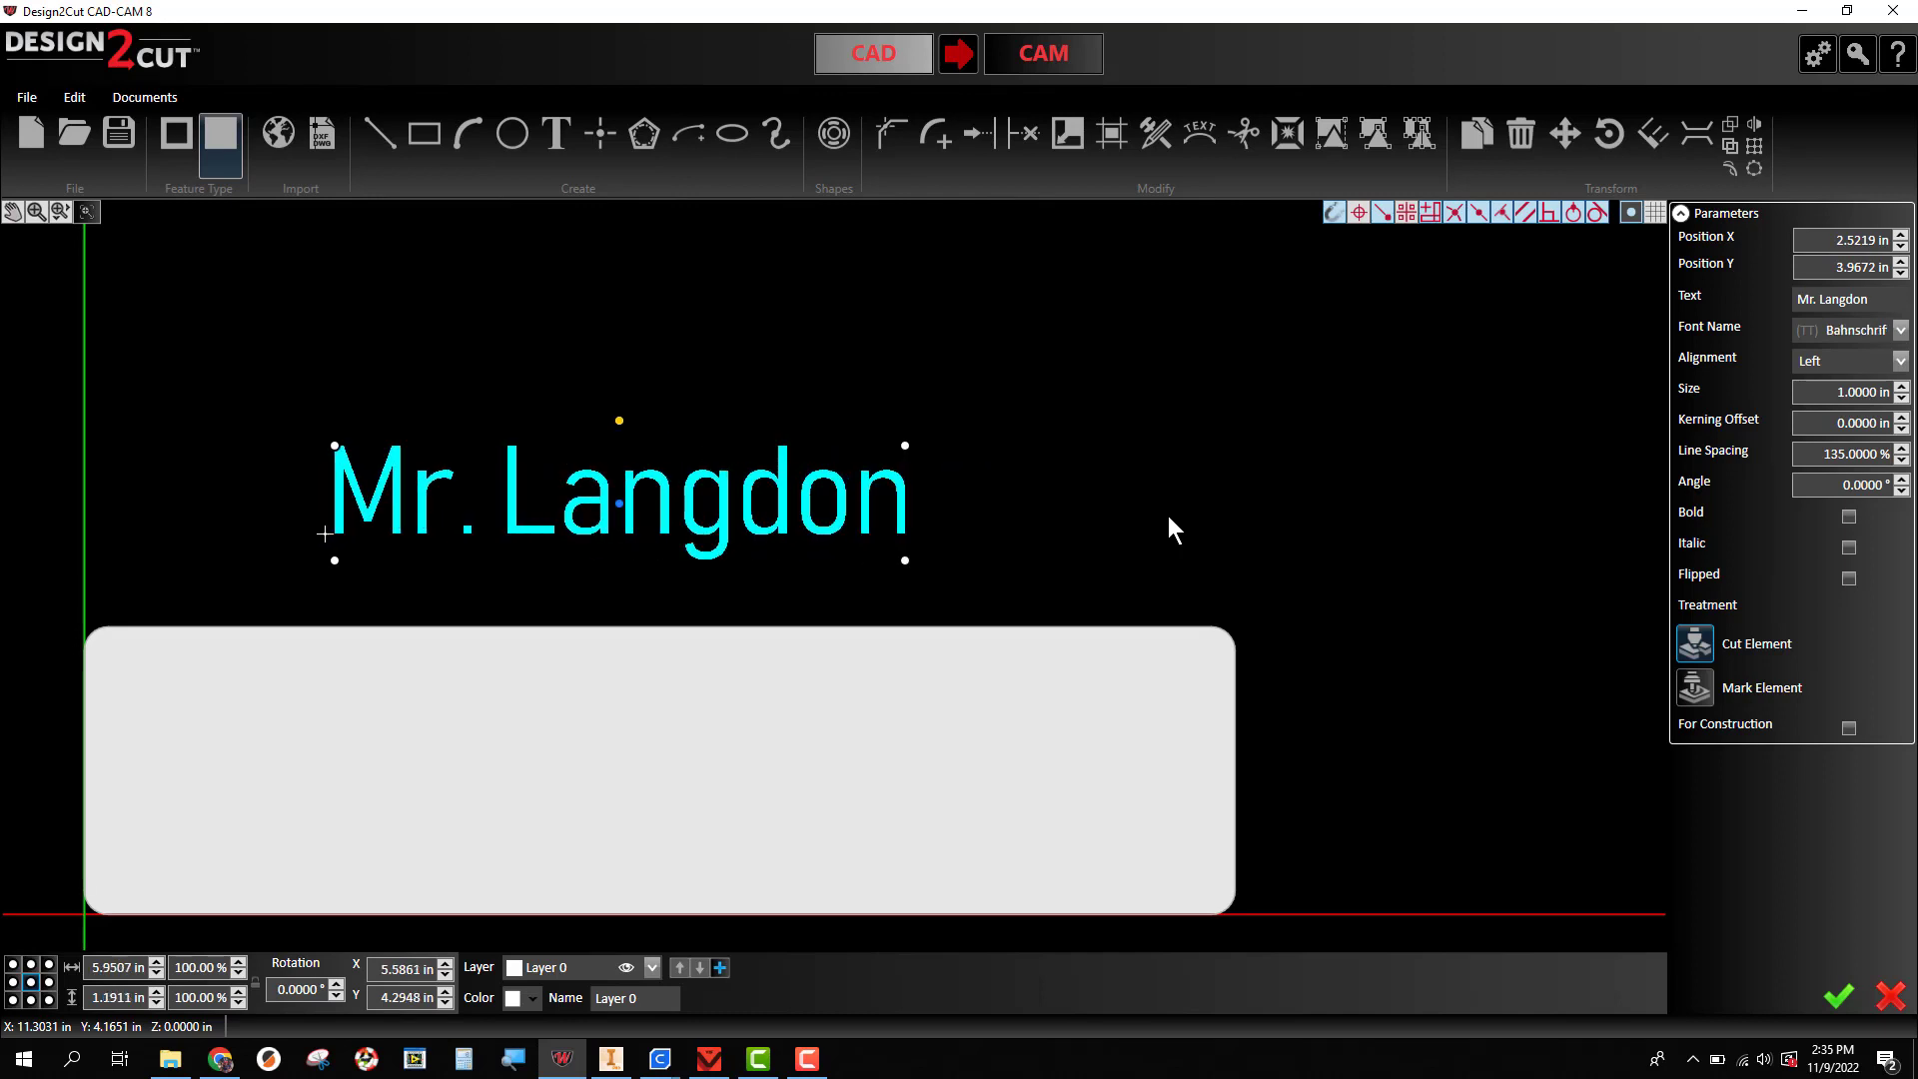
pyautogui.press('Down')
pyautogui.press('Down')
pyautogui.press('Down')
pyautogui.press('Down')
pyautogui.press('Down')
pyautogui.press('Down')
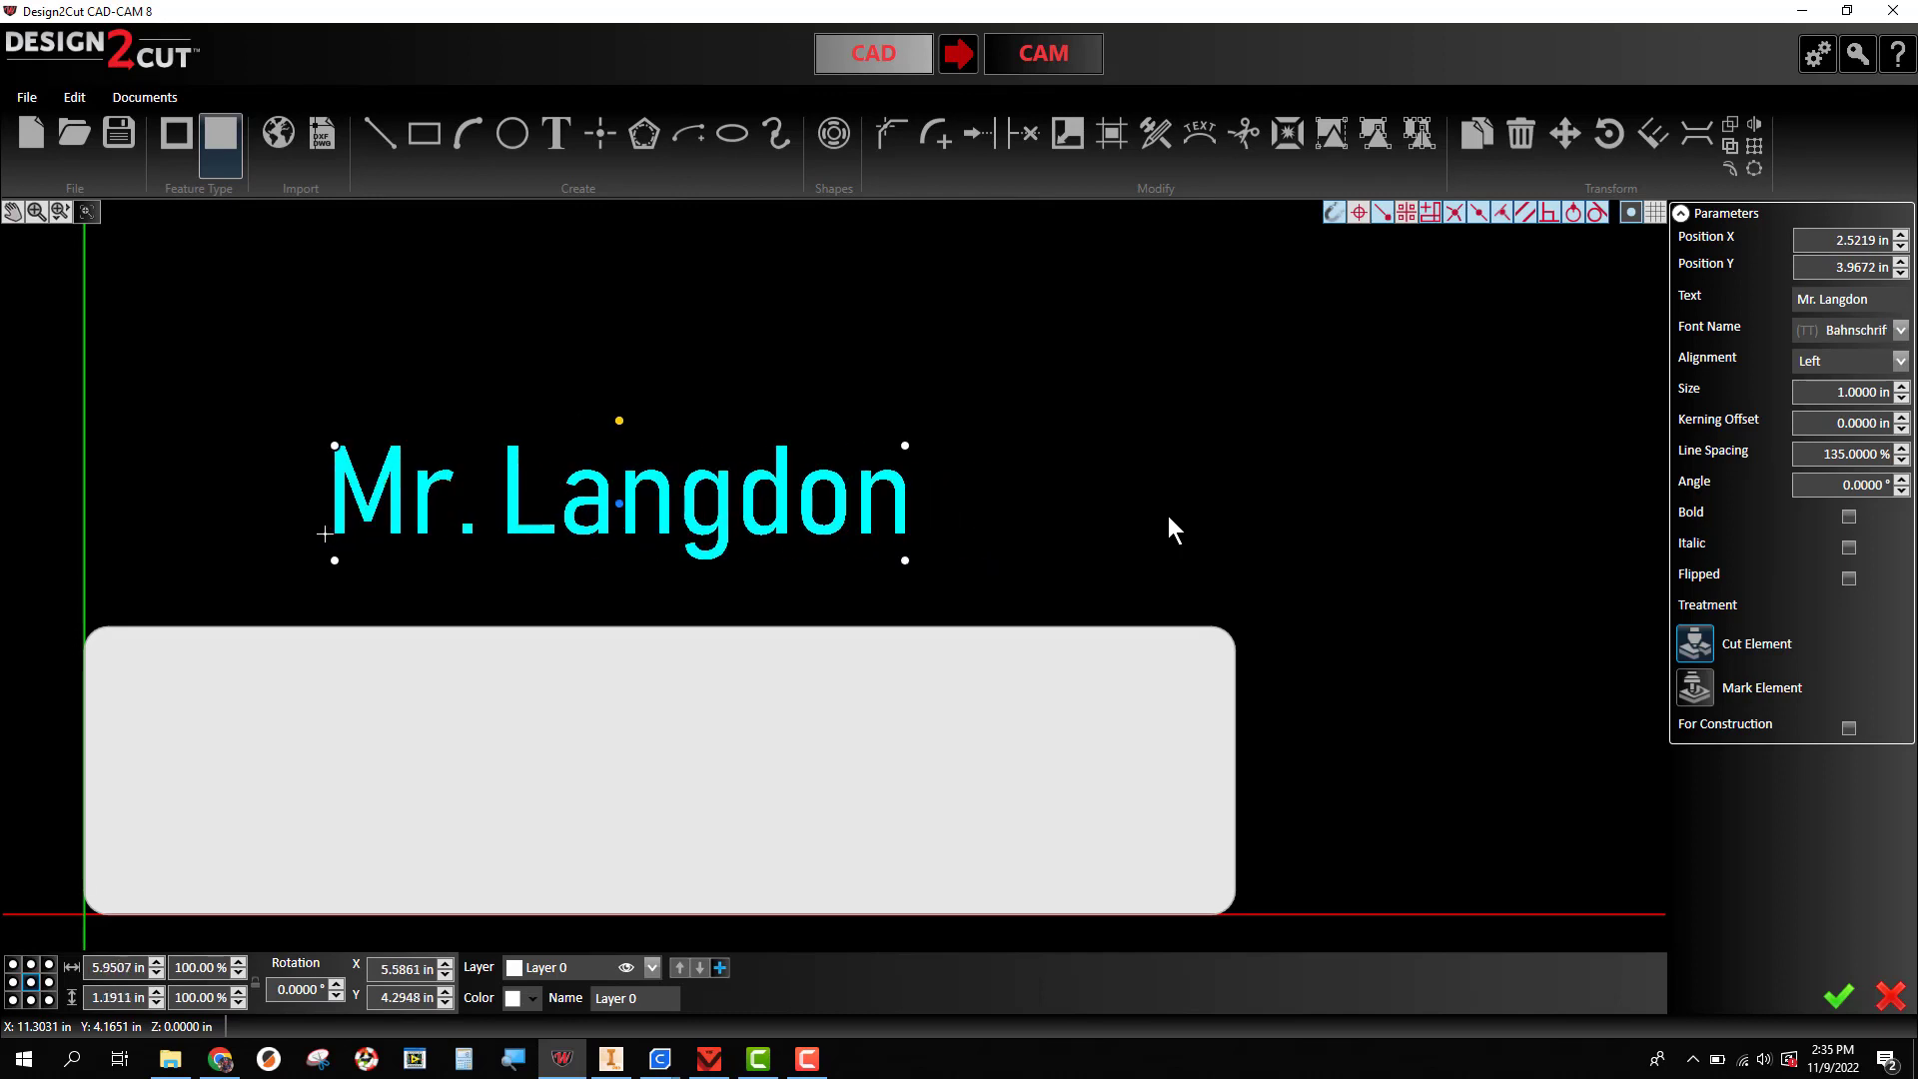
pyautogui.press('Down')
pyautogui.press('Down')
pyautogui.press('Down')
pyautogui.press('Down')
pyautogui.press('Down')
pyautogui.press('Down')
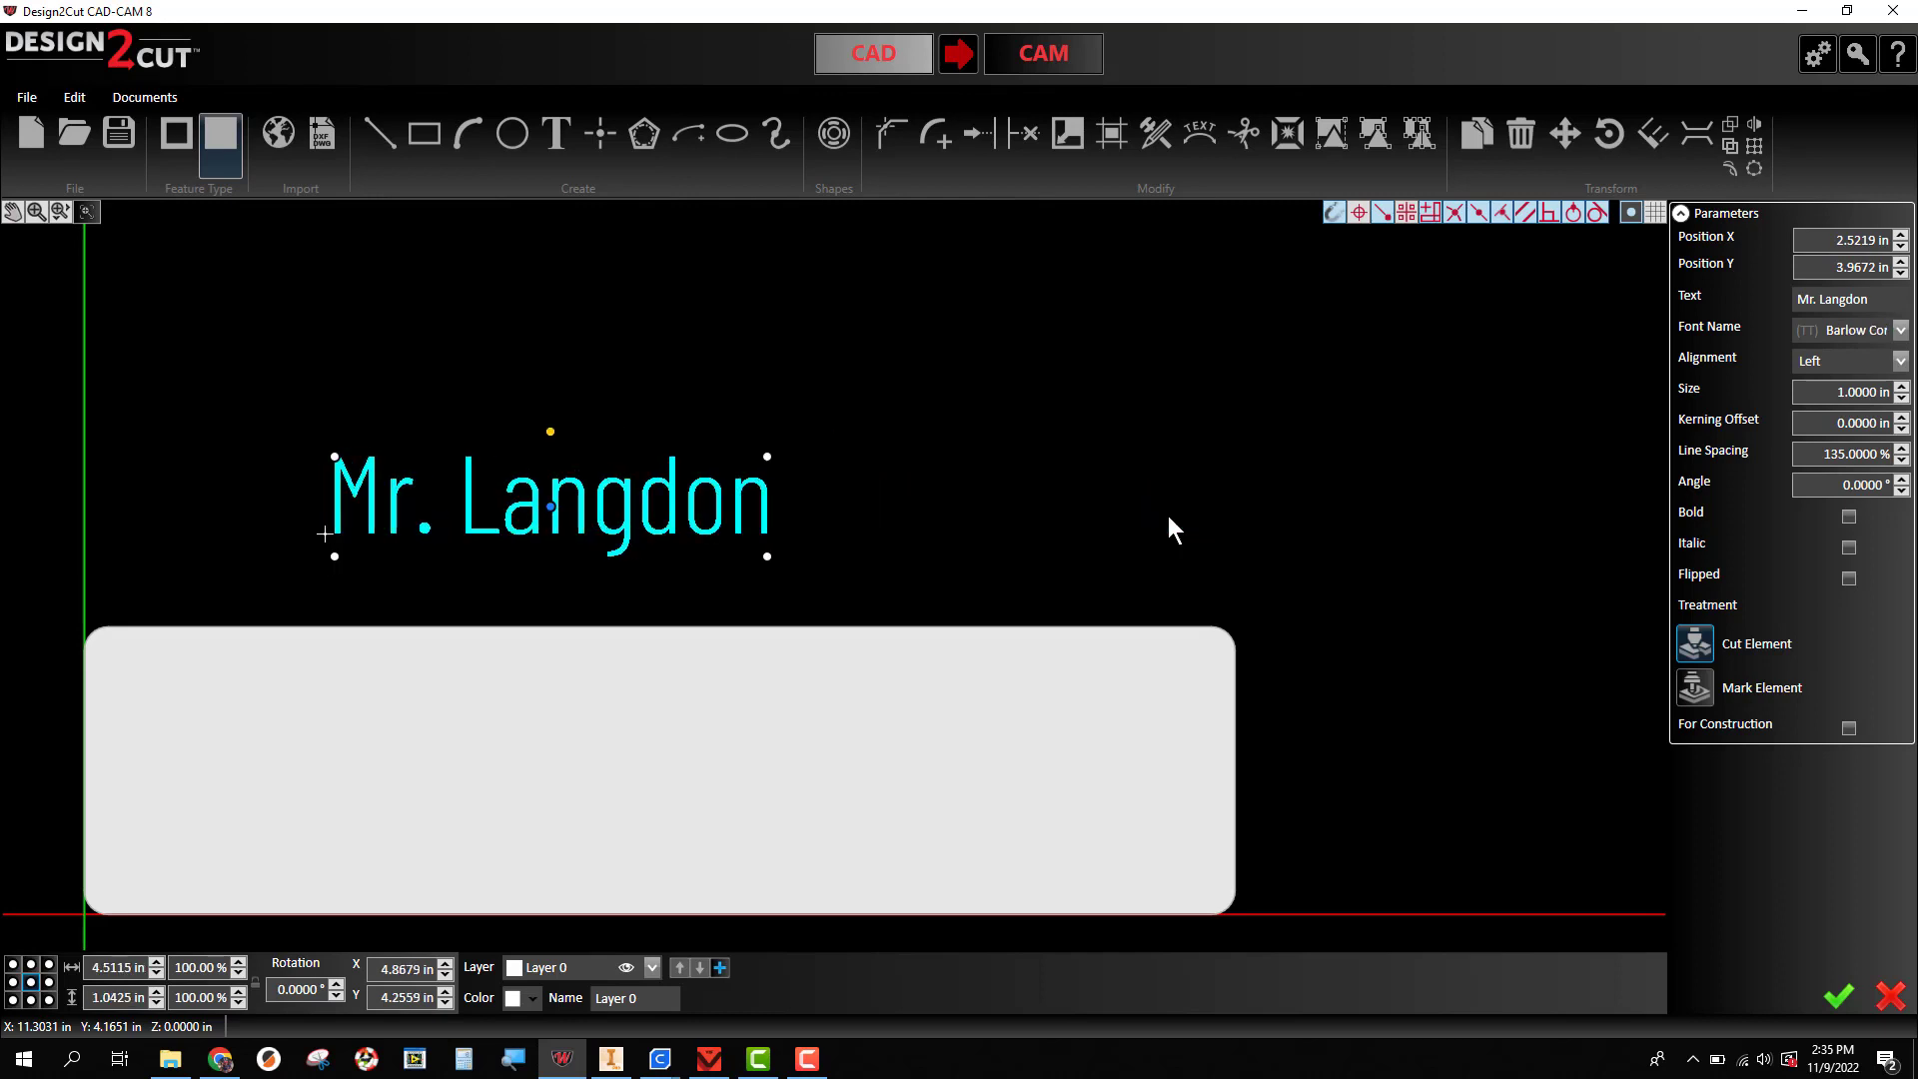
pyautogui.press('Down')
pyautogui.press('Down')
pyautogui.press('Down')
pyautogui.press('Down')
pyautogui.press('Down')
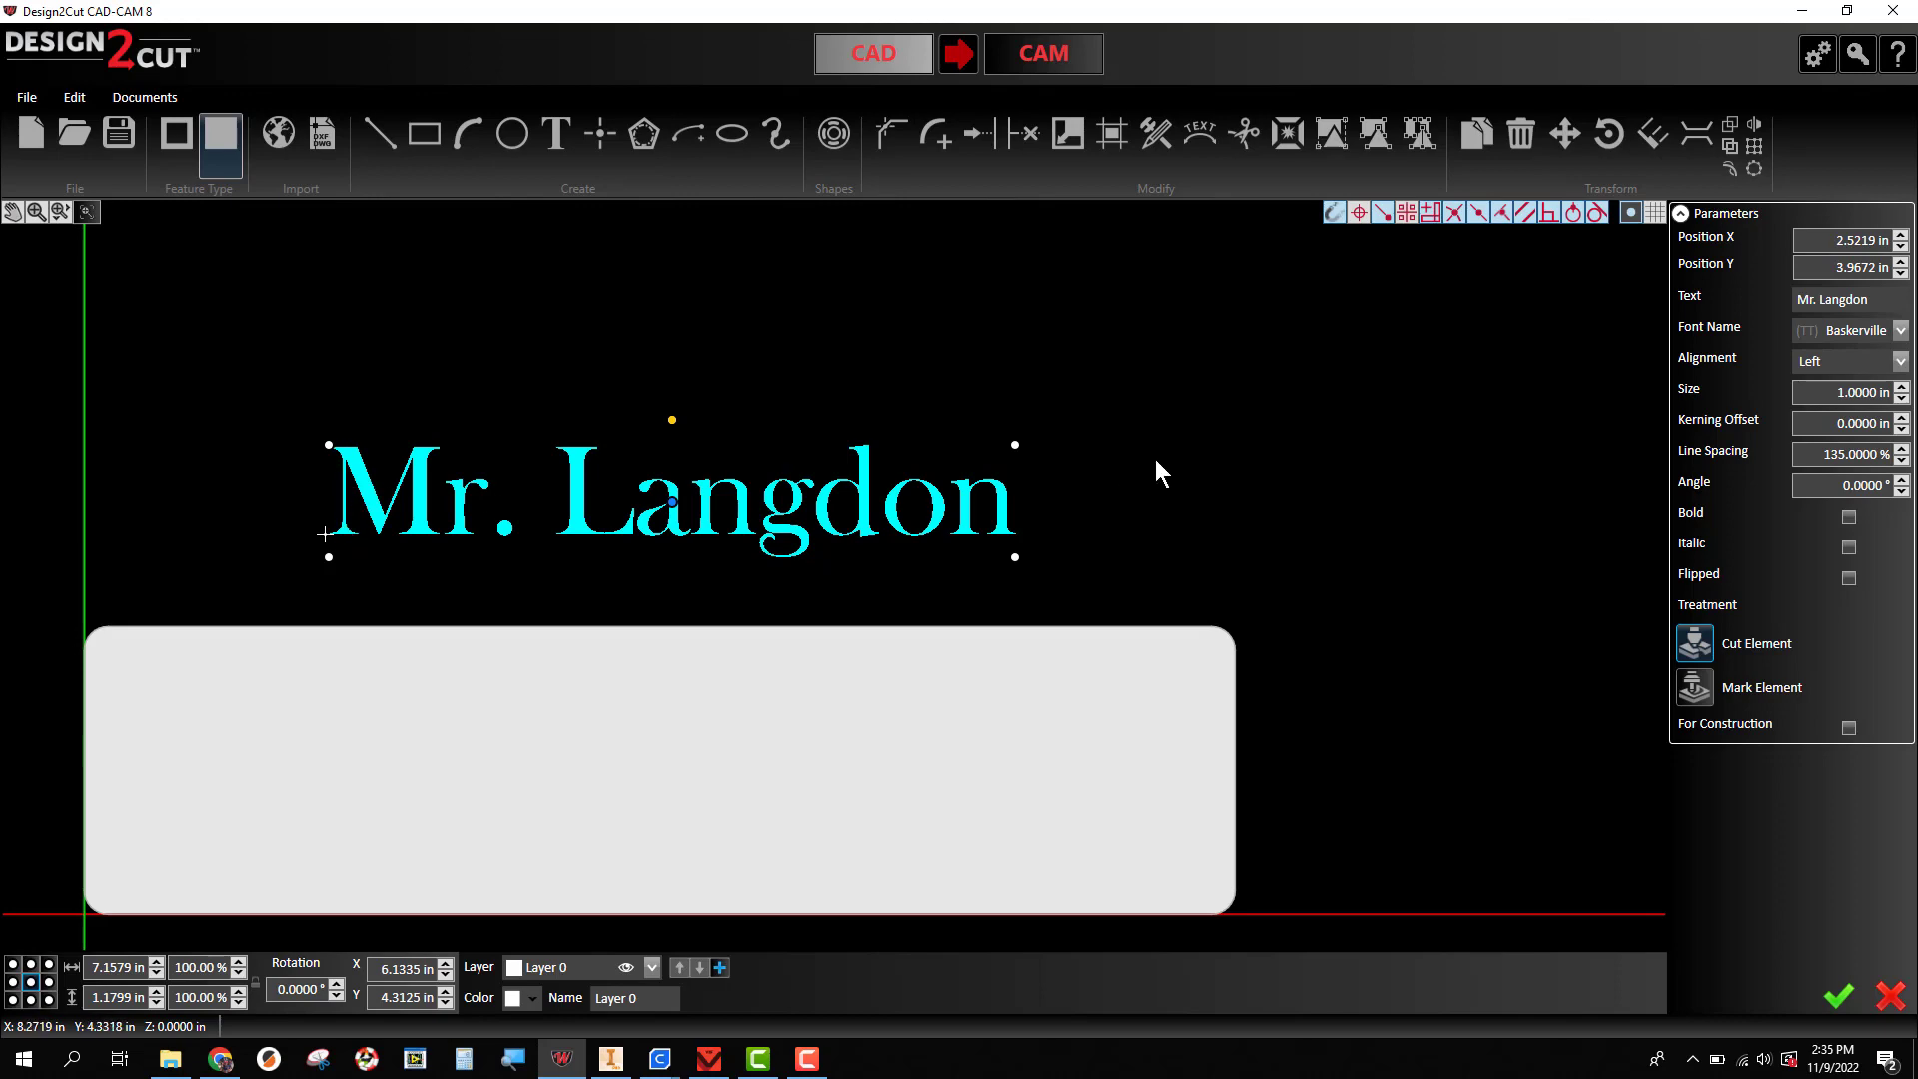
# - Set the name text's font to Bahnschrift SemiBold and apply the text settings
pyautogui.click(1899, 329)
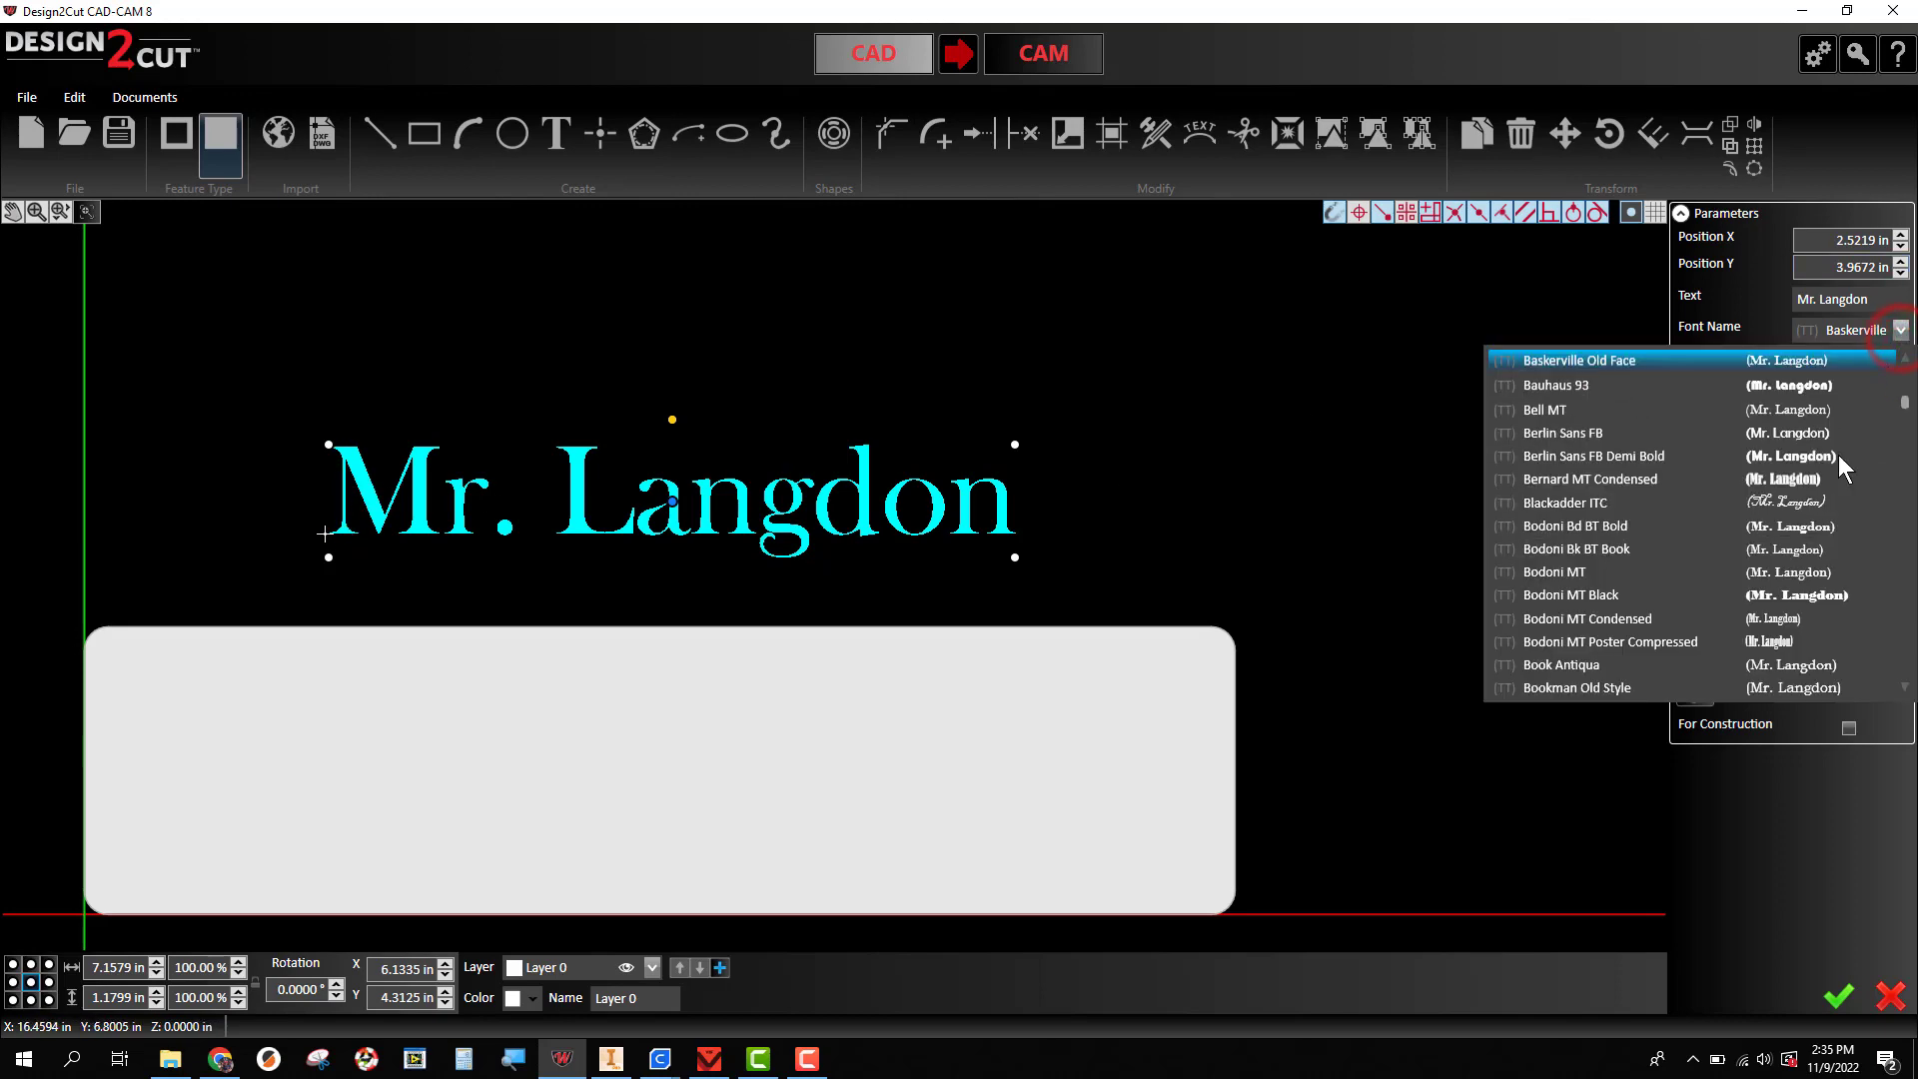
pyautogui.scroll(3, 1790, 517)
pyautogui.scroll(5, 1790, 520)
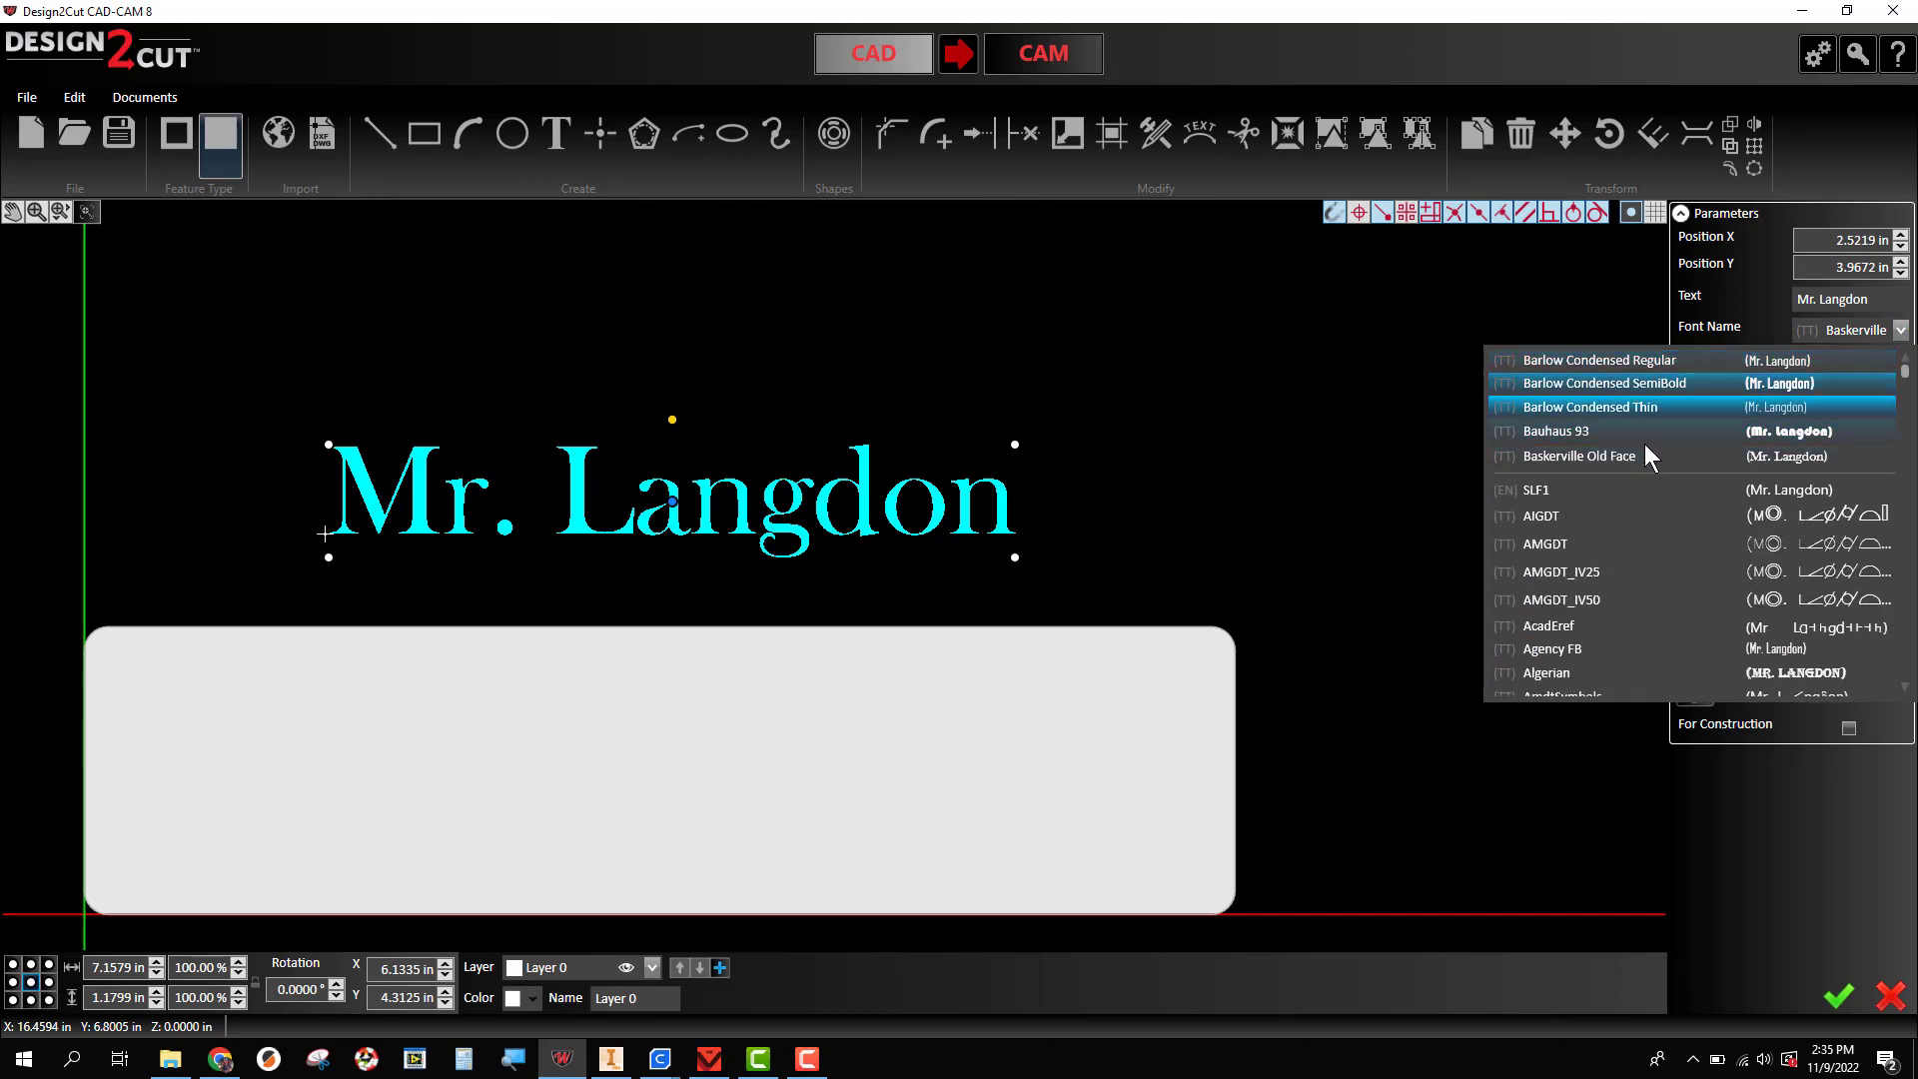
pyautogui.scroll(-5, 1676, 599)
pyautogui.scroll(-3, 1676, 597)
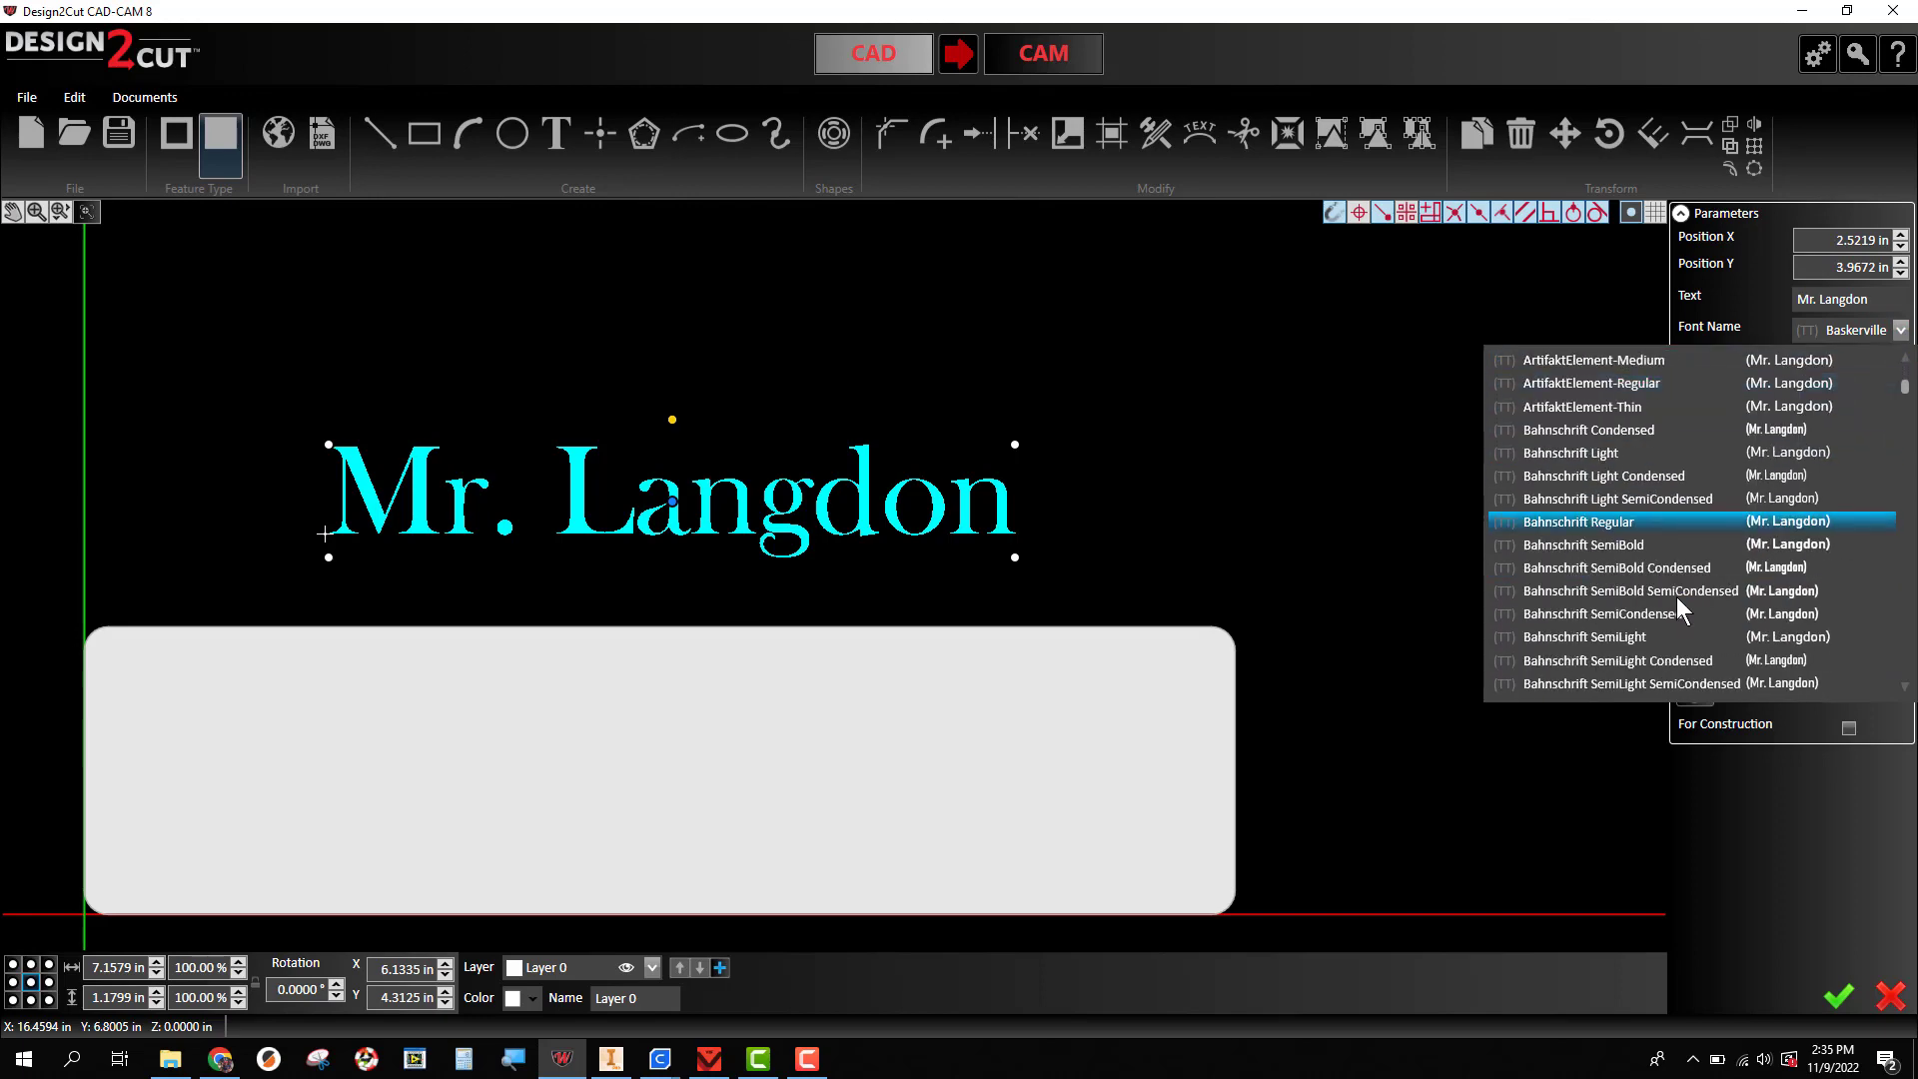
pyautogui.click(1652, 545)
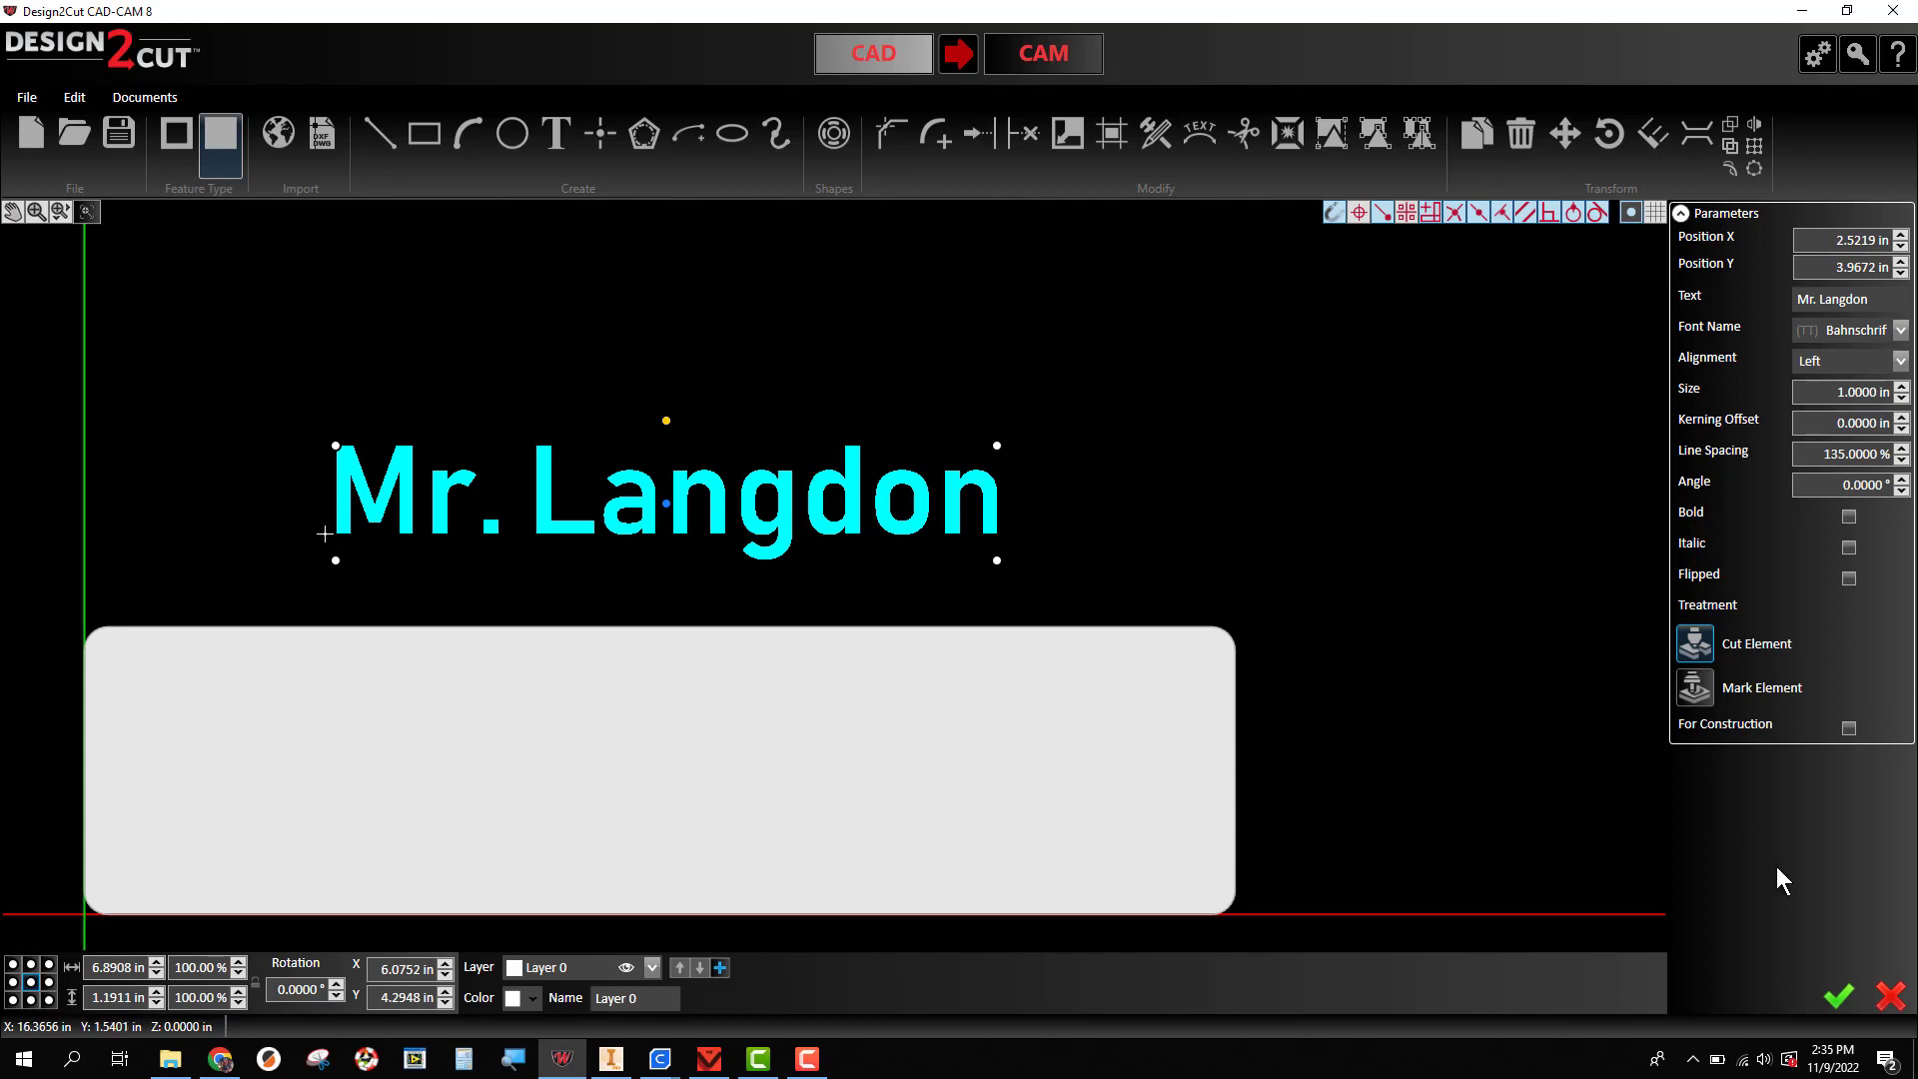
pyautogui.click(1837, 995)
pyautogui.click(1835, 998)
# - Enlarge the name text to a size of about 1.56 in and centre it at X 6 in with its letters on the plate's upper edge
pyautogui.click(683, 498)
pyautogui.moveTo(681, 501); pyautogui.dragTo(654, 602)
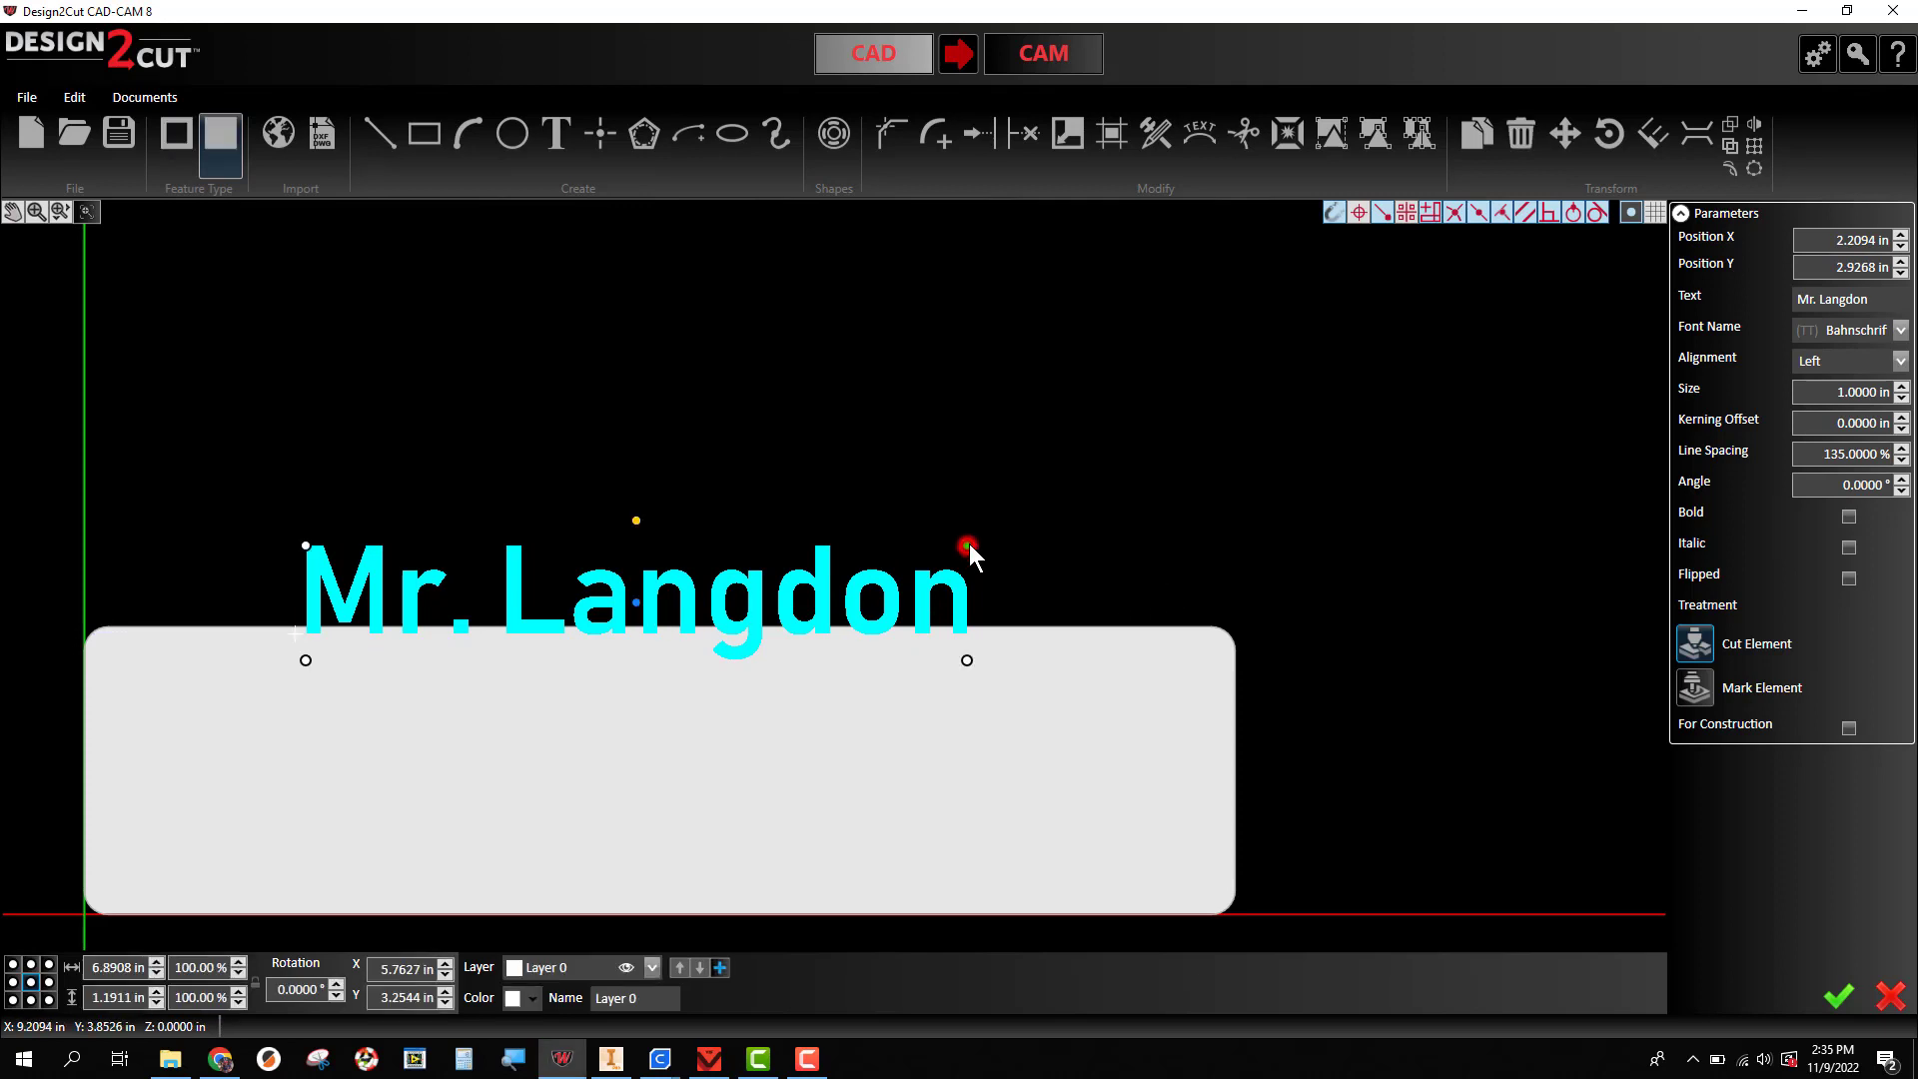
pyautogui.moveTo(969, 543); pyautogui.dragTo(1031, 516)
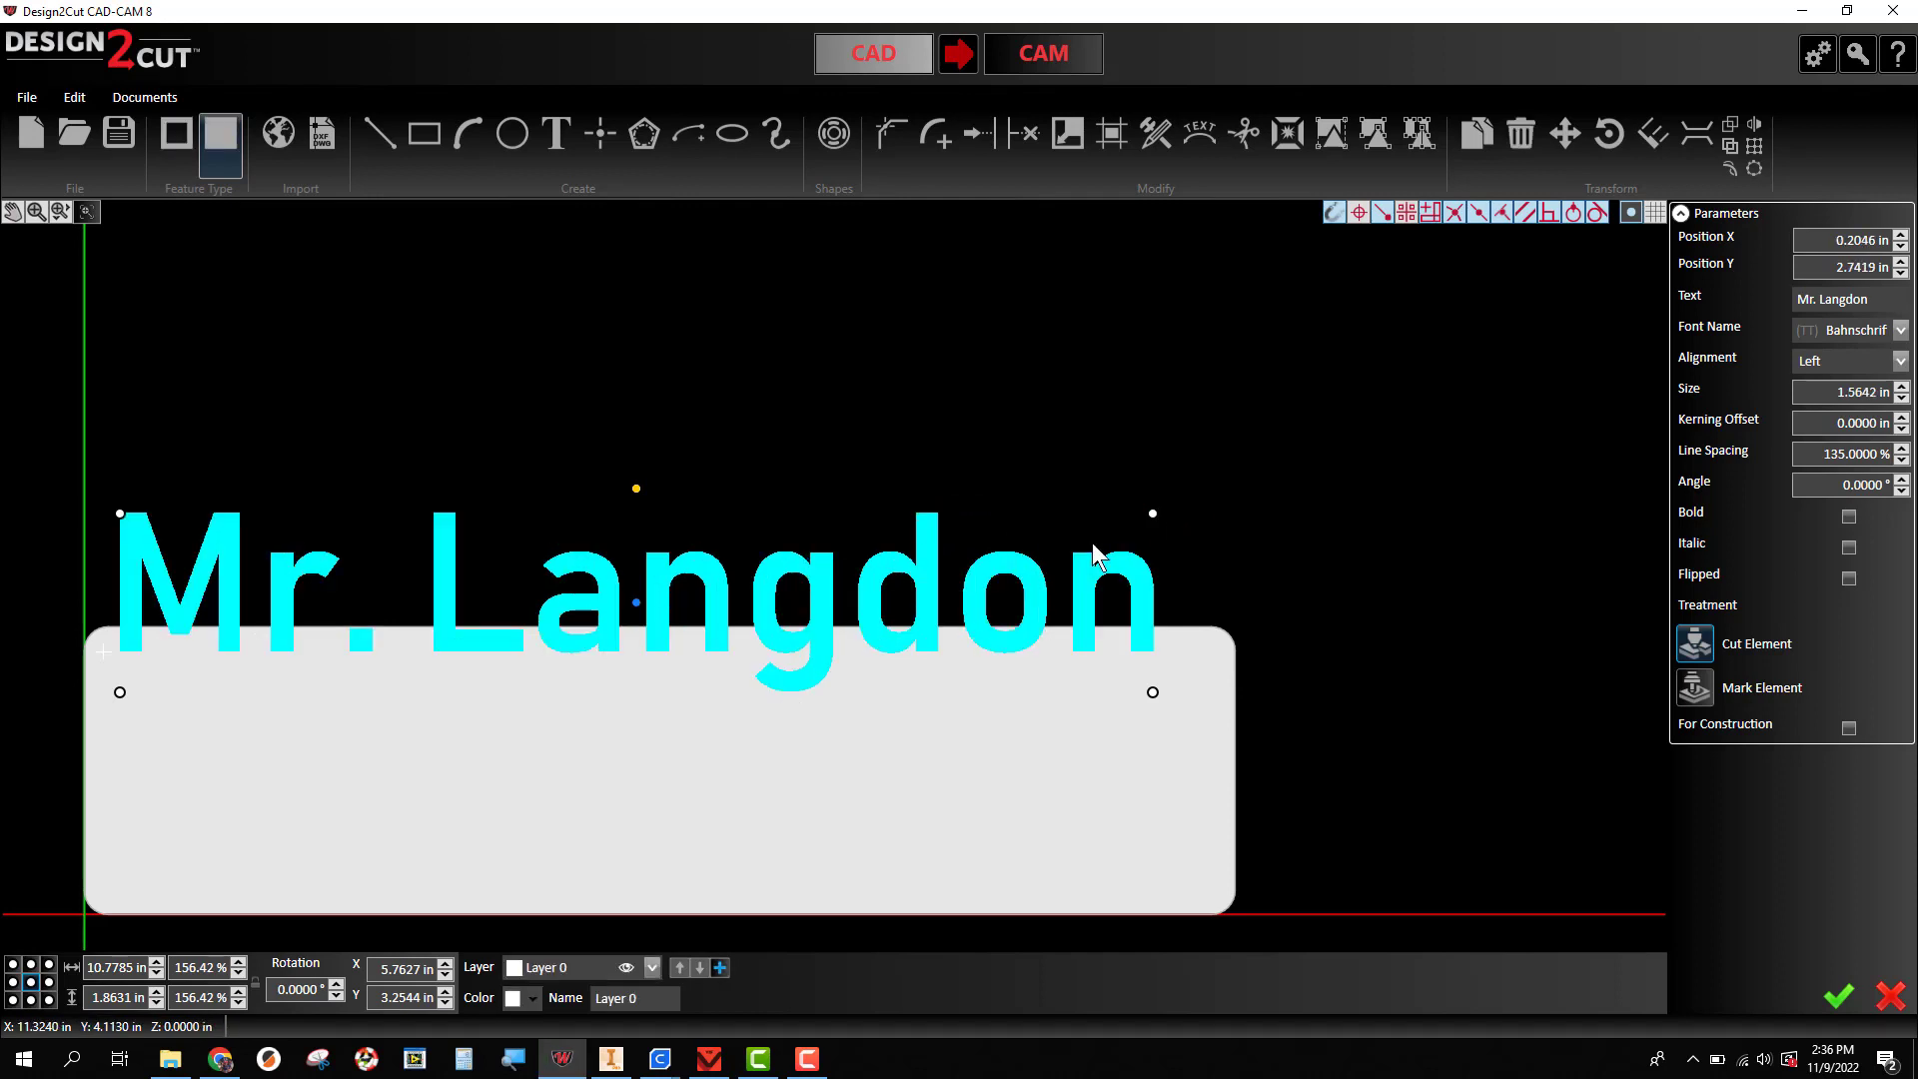
pyautogui.click(712, 573)
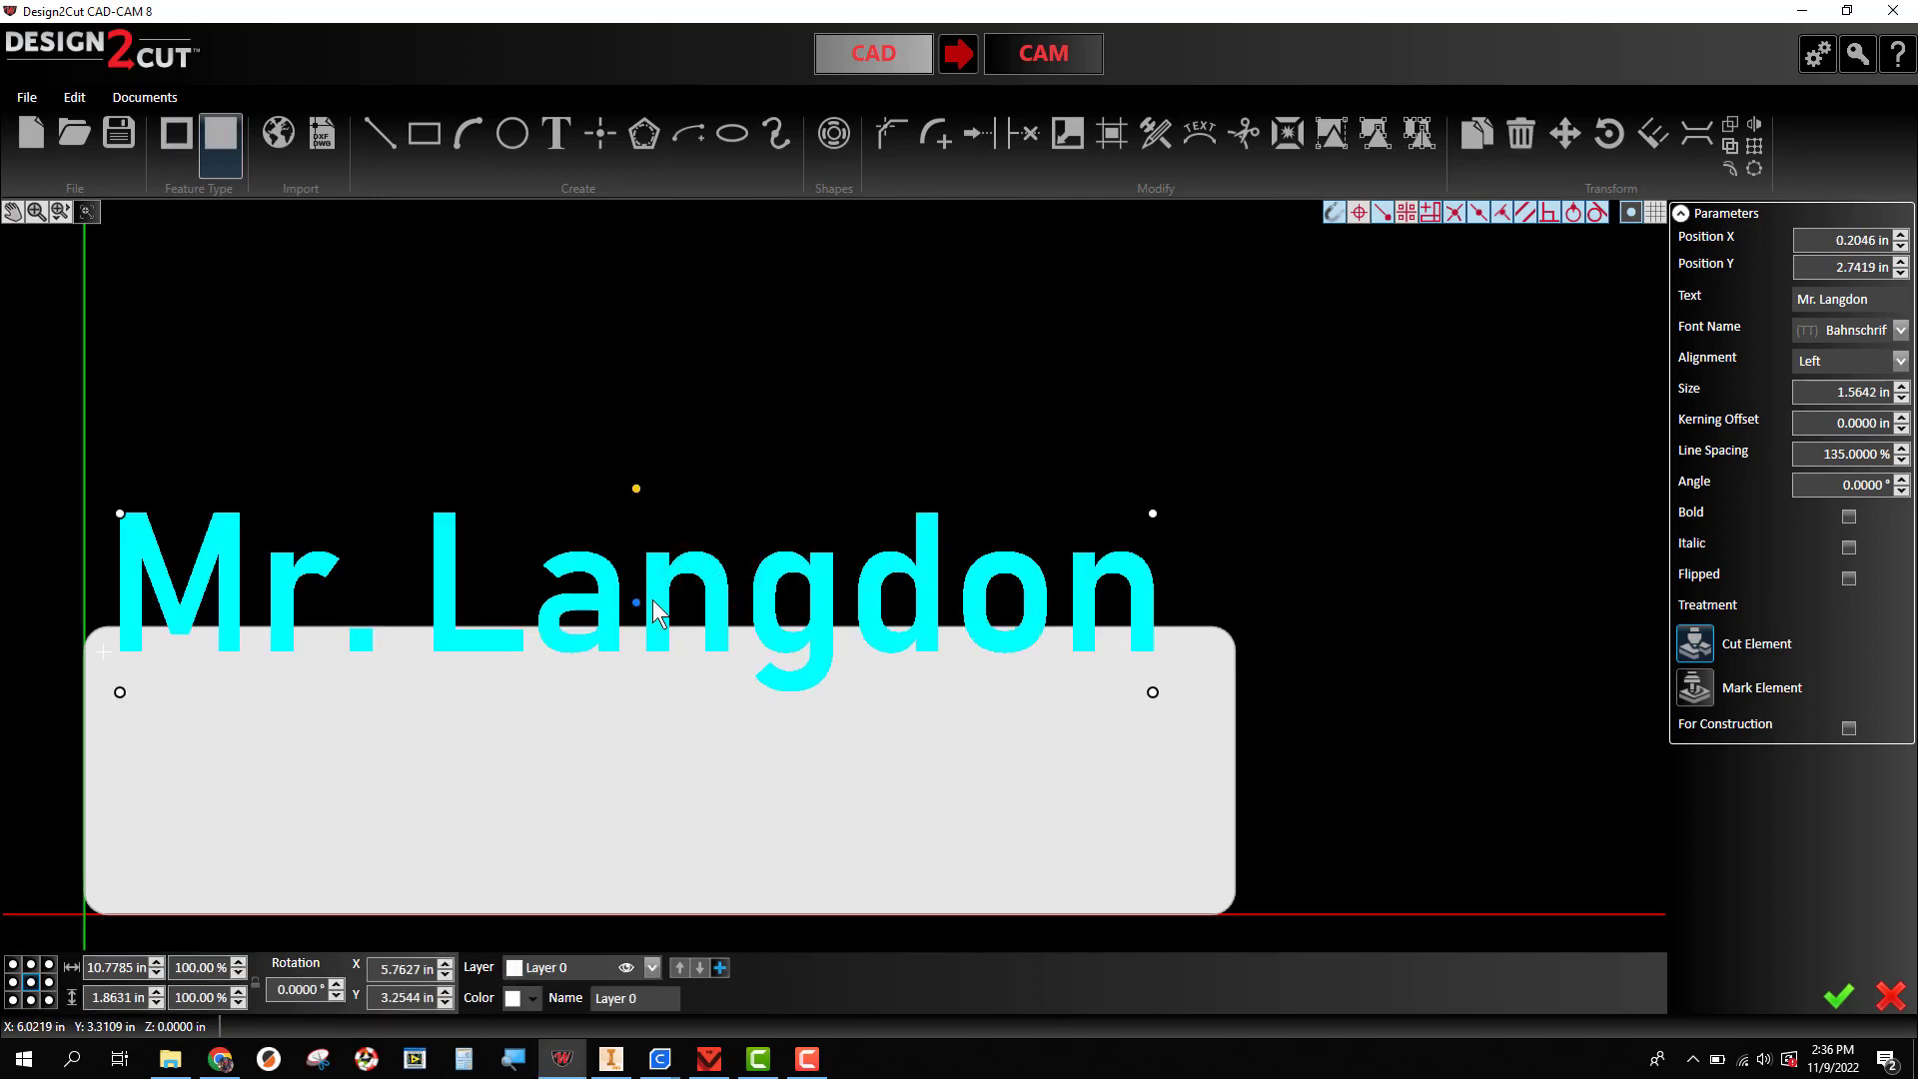
pyautogui.moveTo(638, 597)
pyautogui.mouseDown()
pyautogui.moveTo(635, 551)
pyautogui.moveTo(655, 669)
pyautogui.moveTo(665, 527)
pyautogui.moveTo(661, 579)
pyautogui.mouseUp()
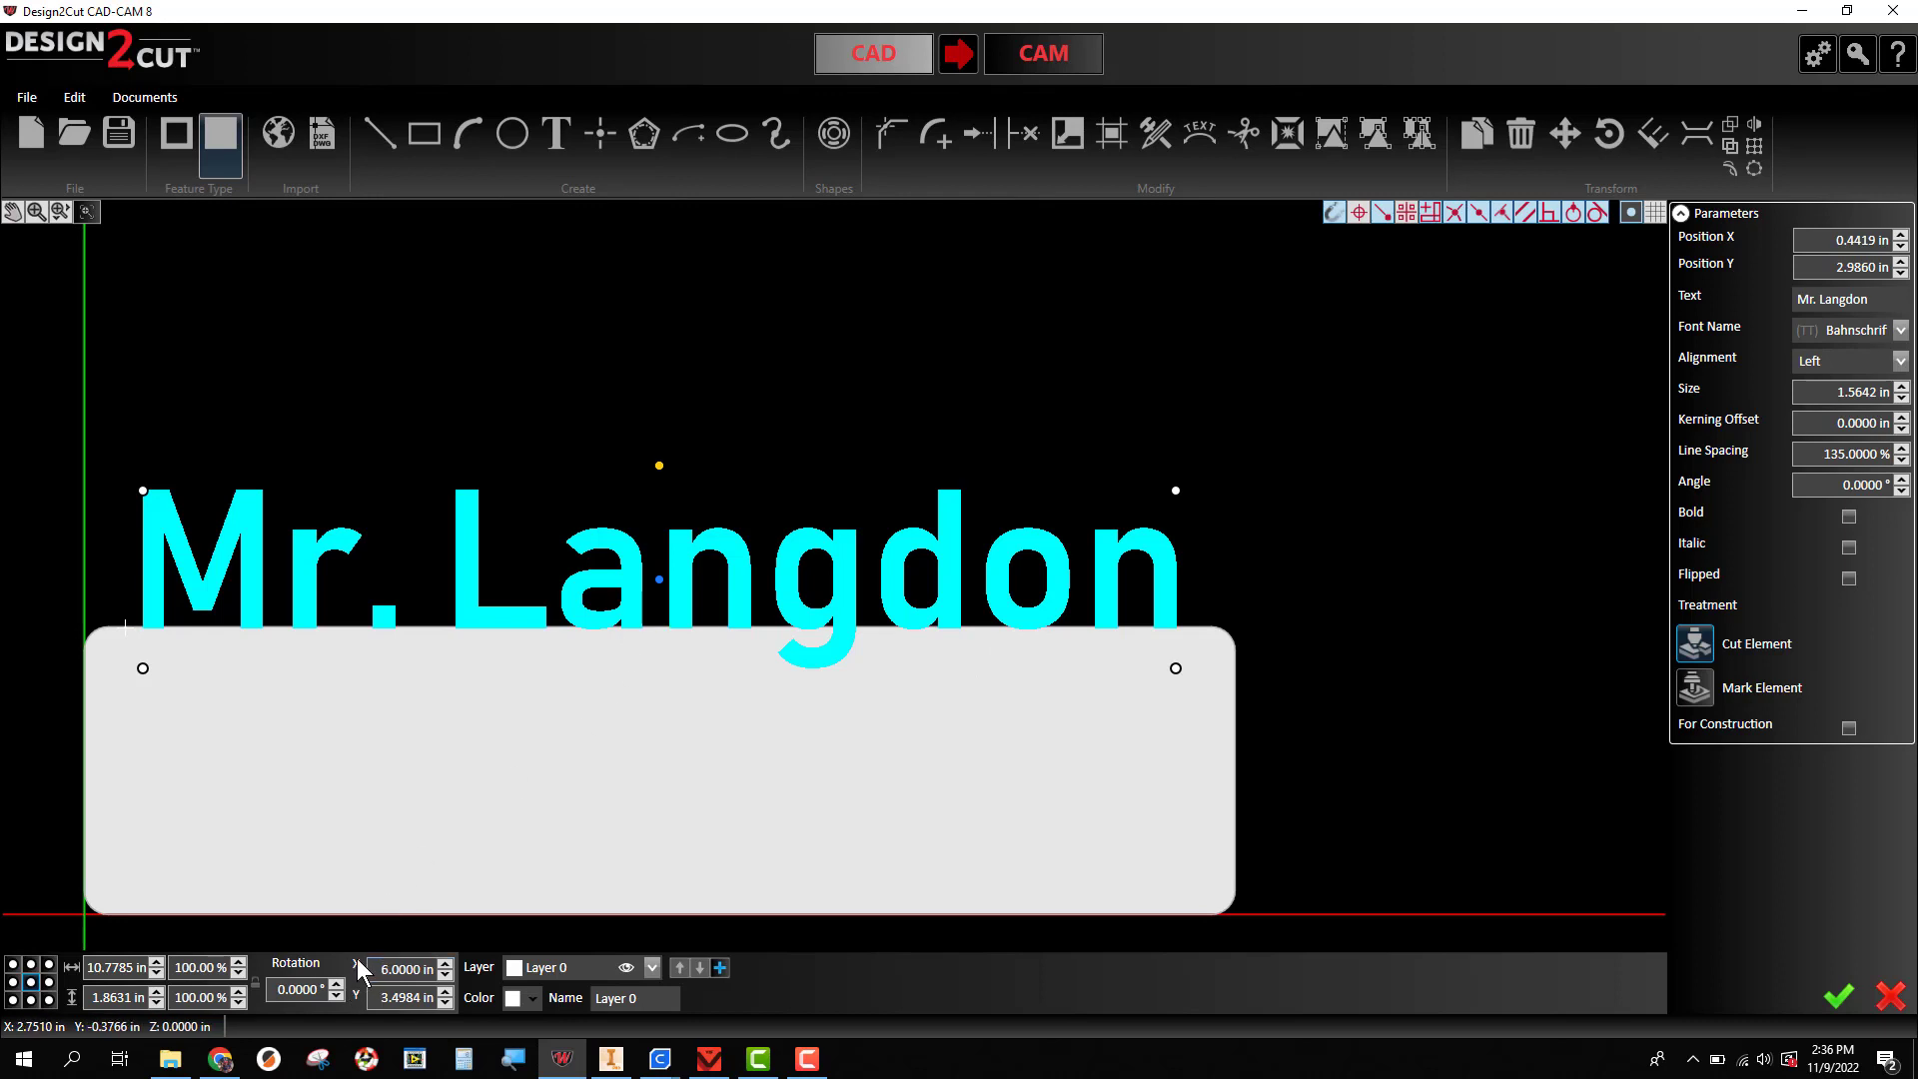
# - Compare the centre X positions of the rounded rectangle and the name text
pyautogui.click(440, 913)
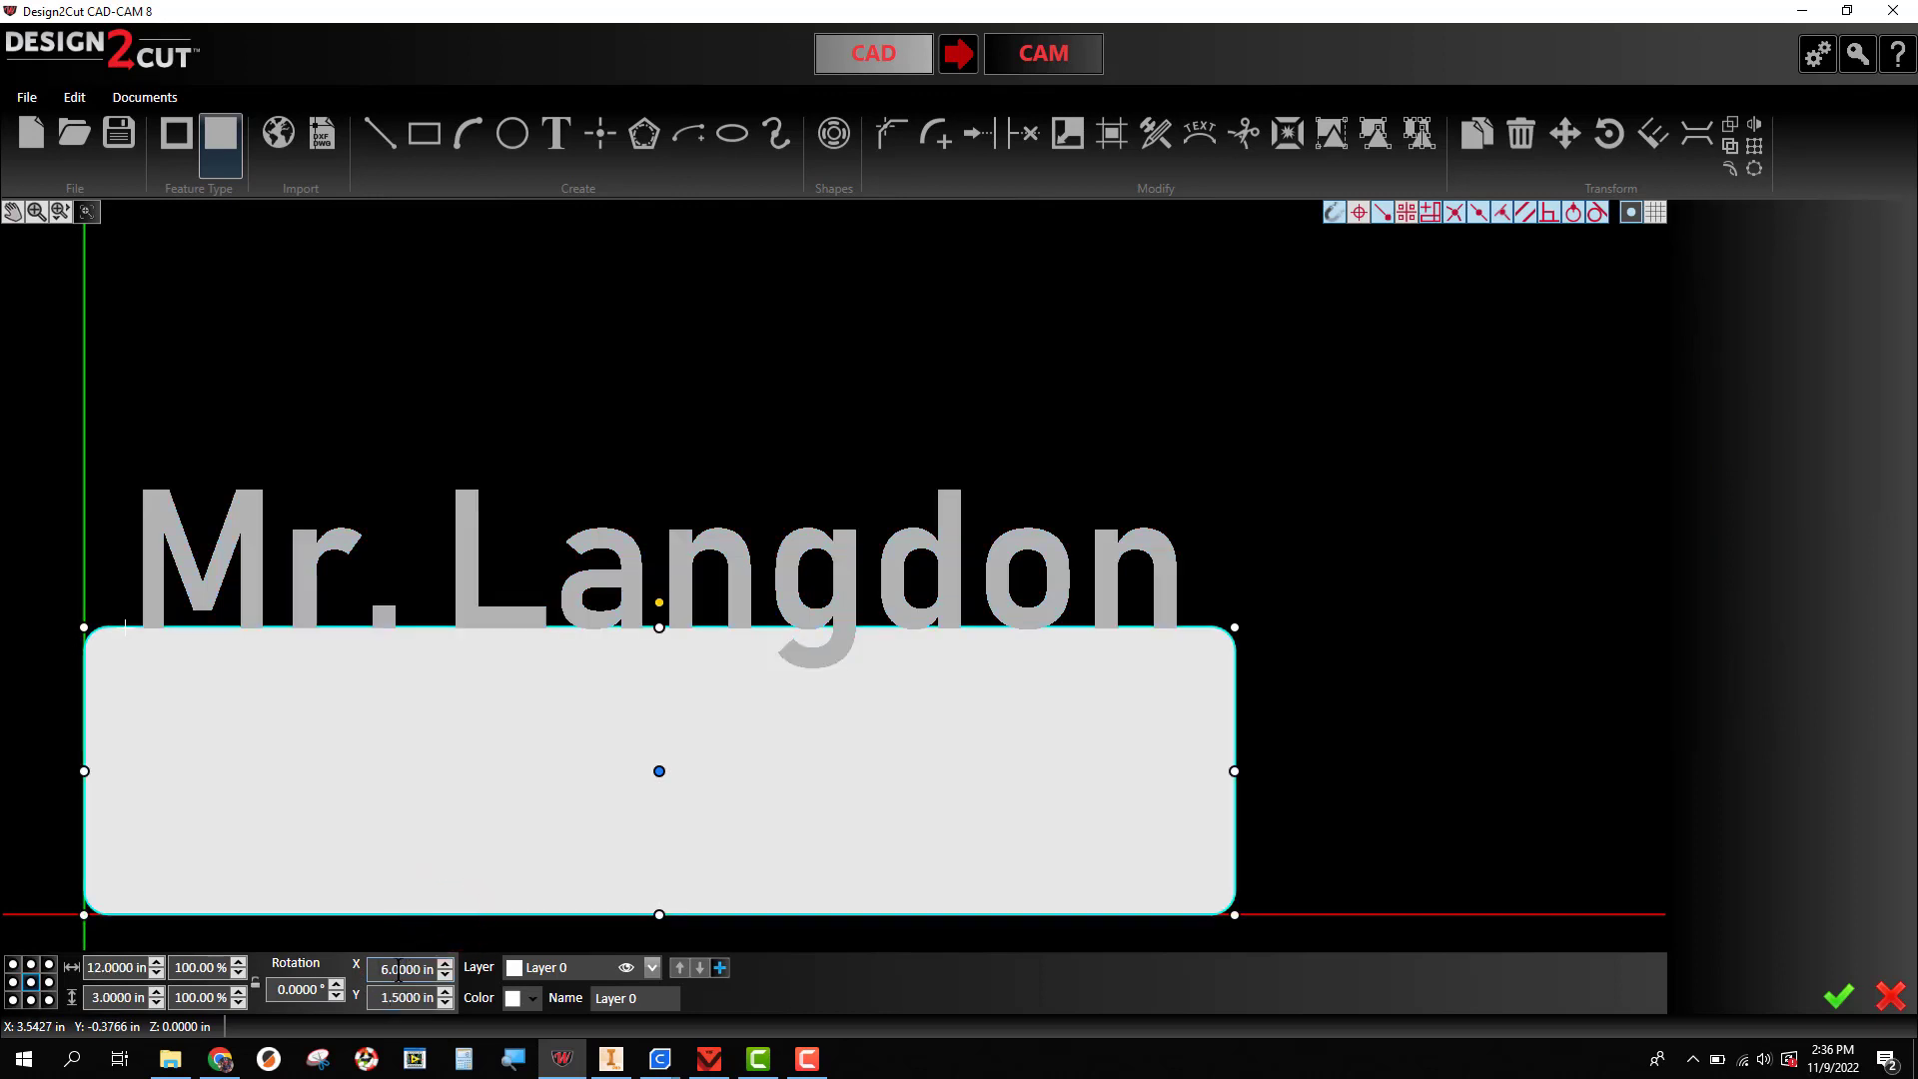
pyautogui.click(585, 612)
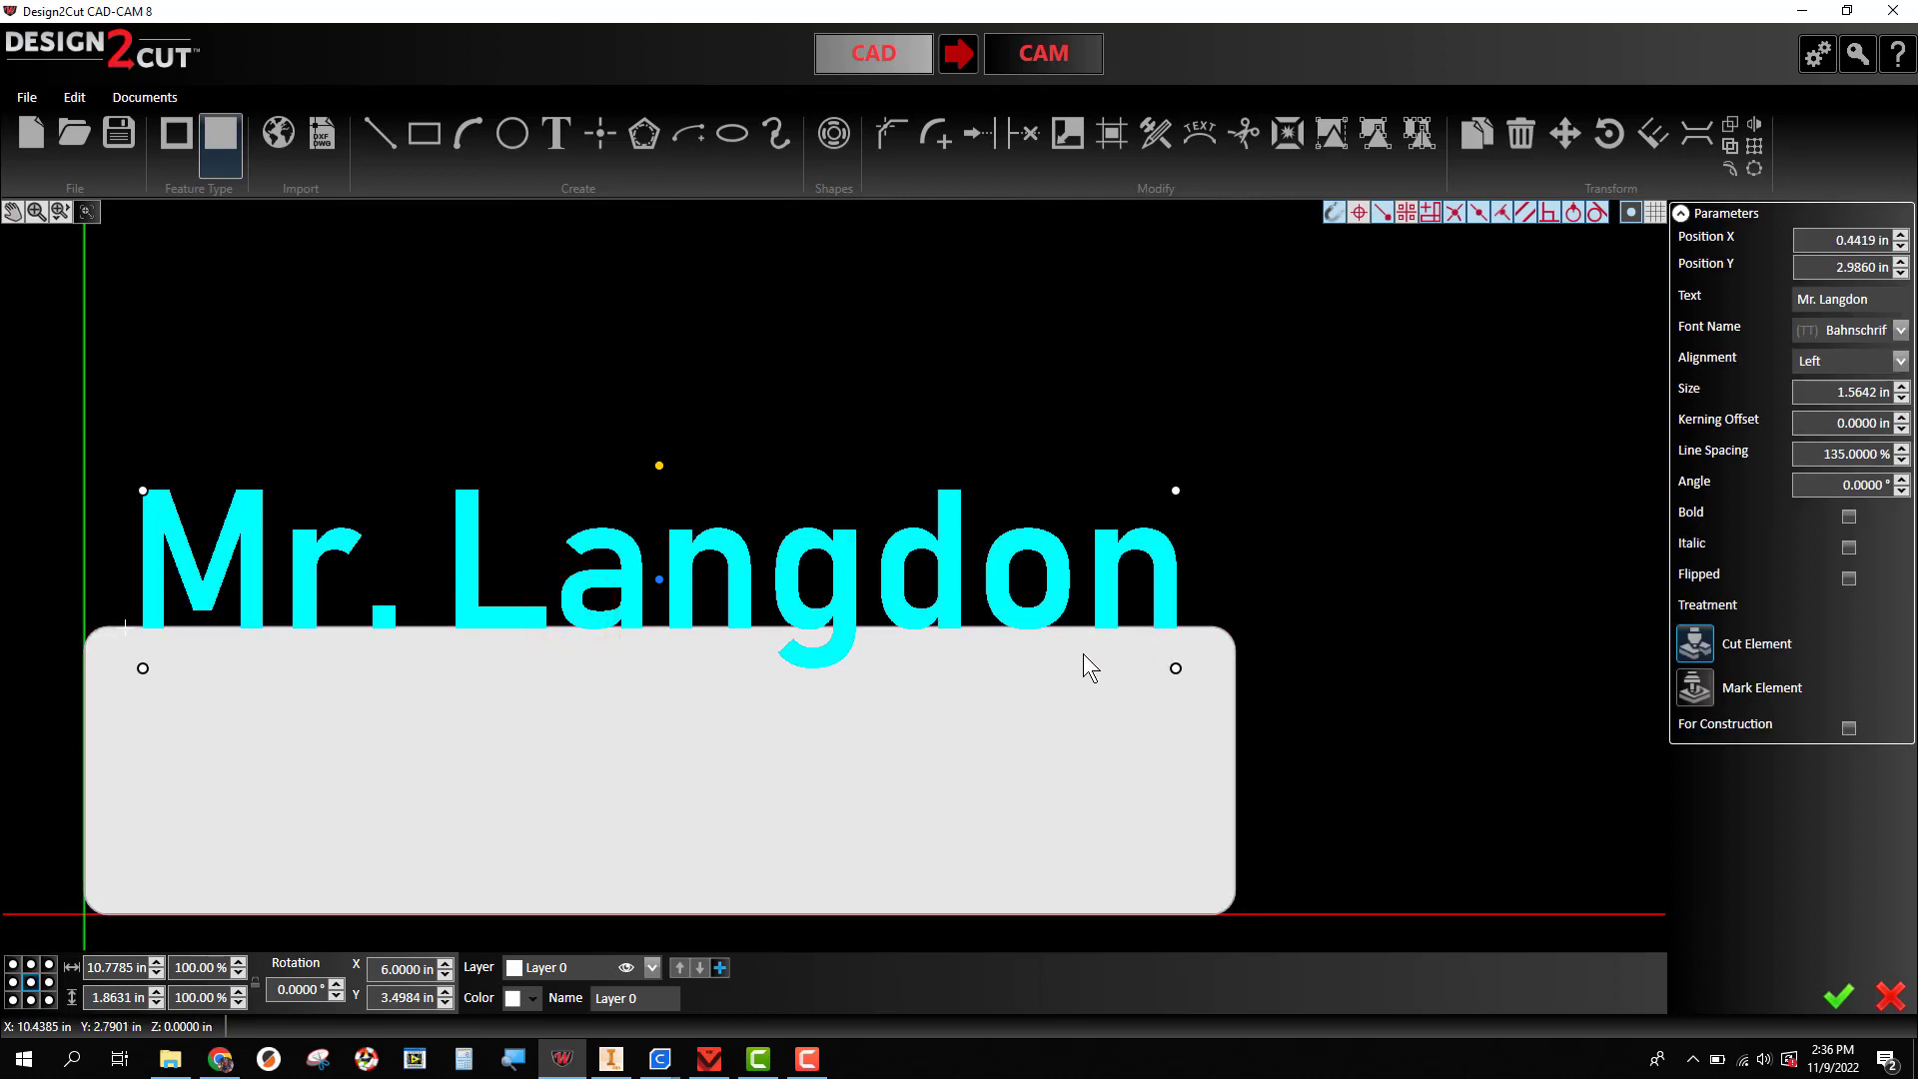
pyautogui.click(1327, 602)
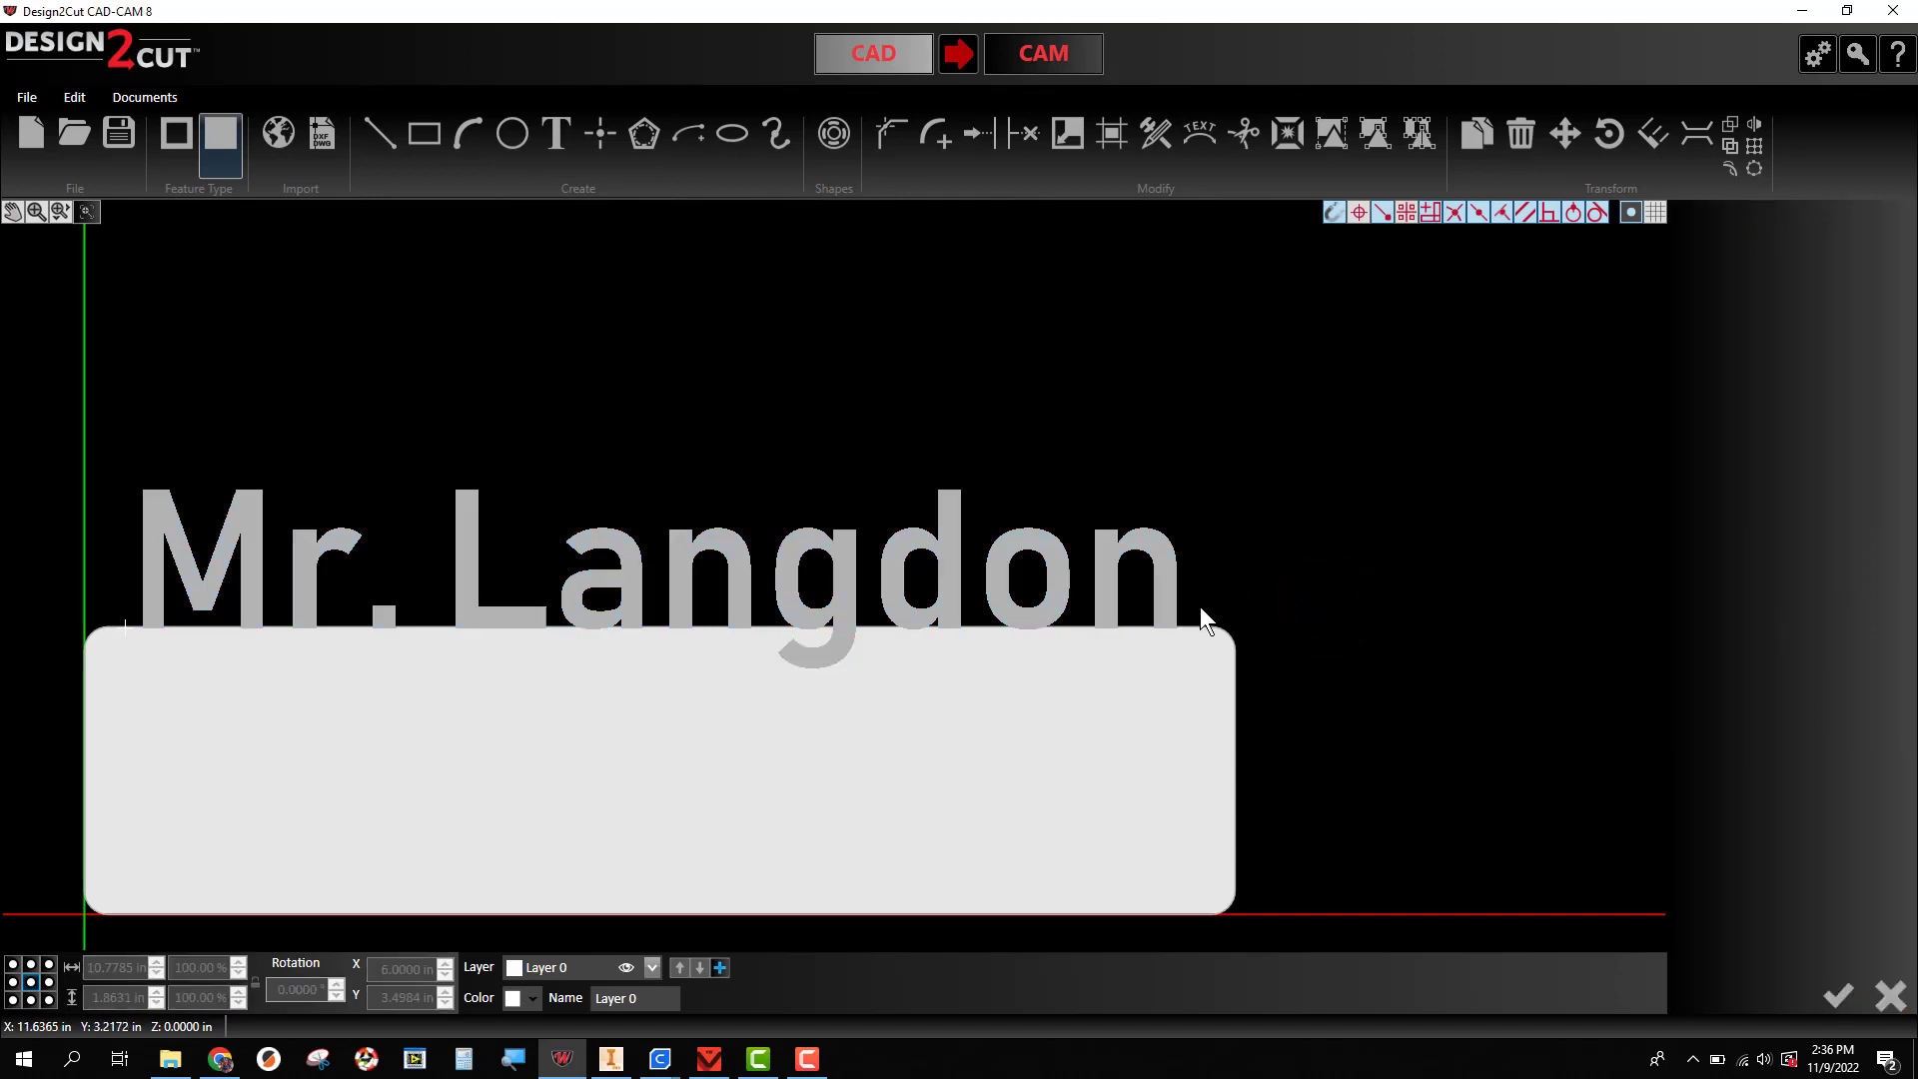
# - Explode the name text into editable outlines with an accuracy of 0.001
pyautogui.click(1154, 531)
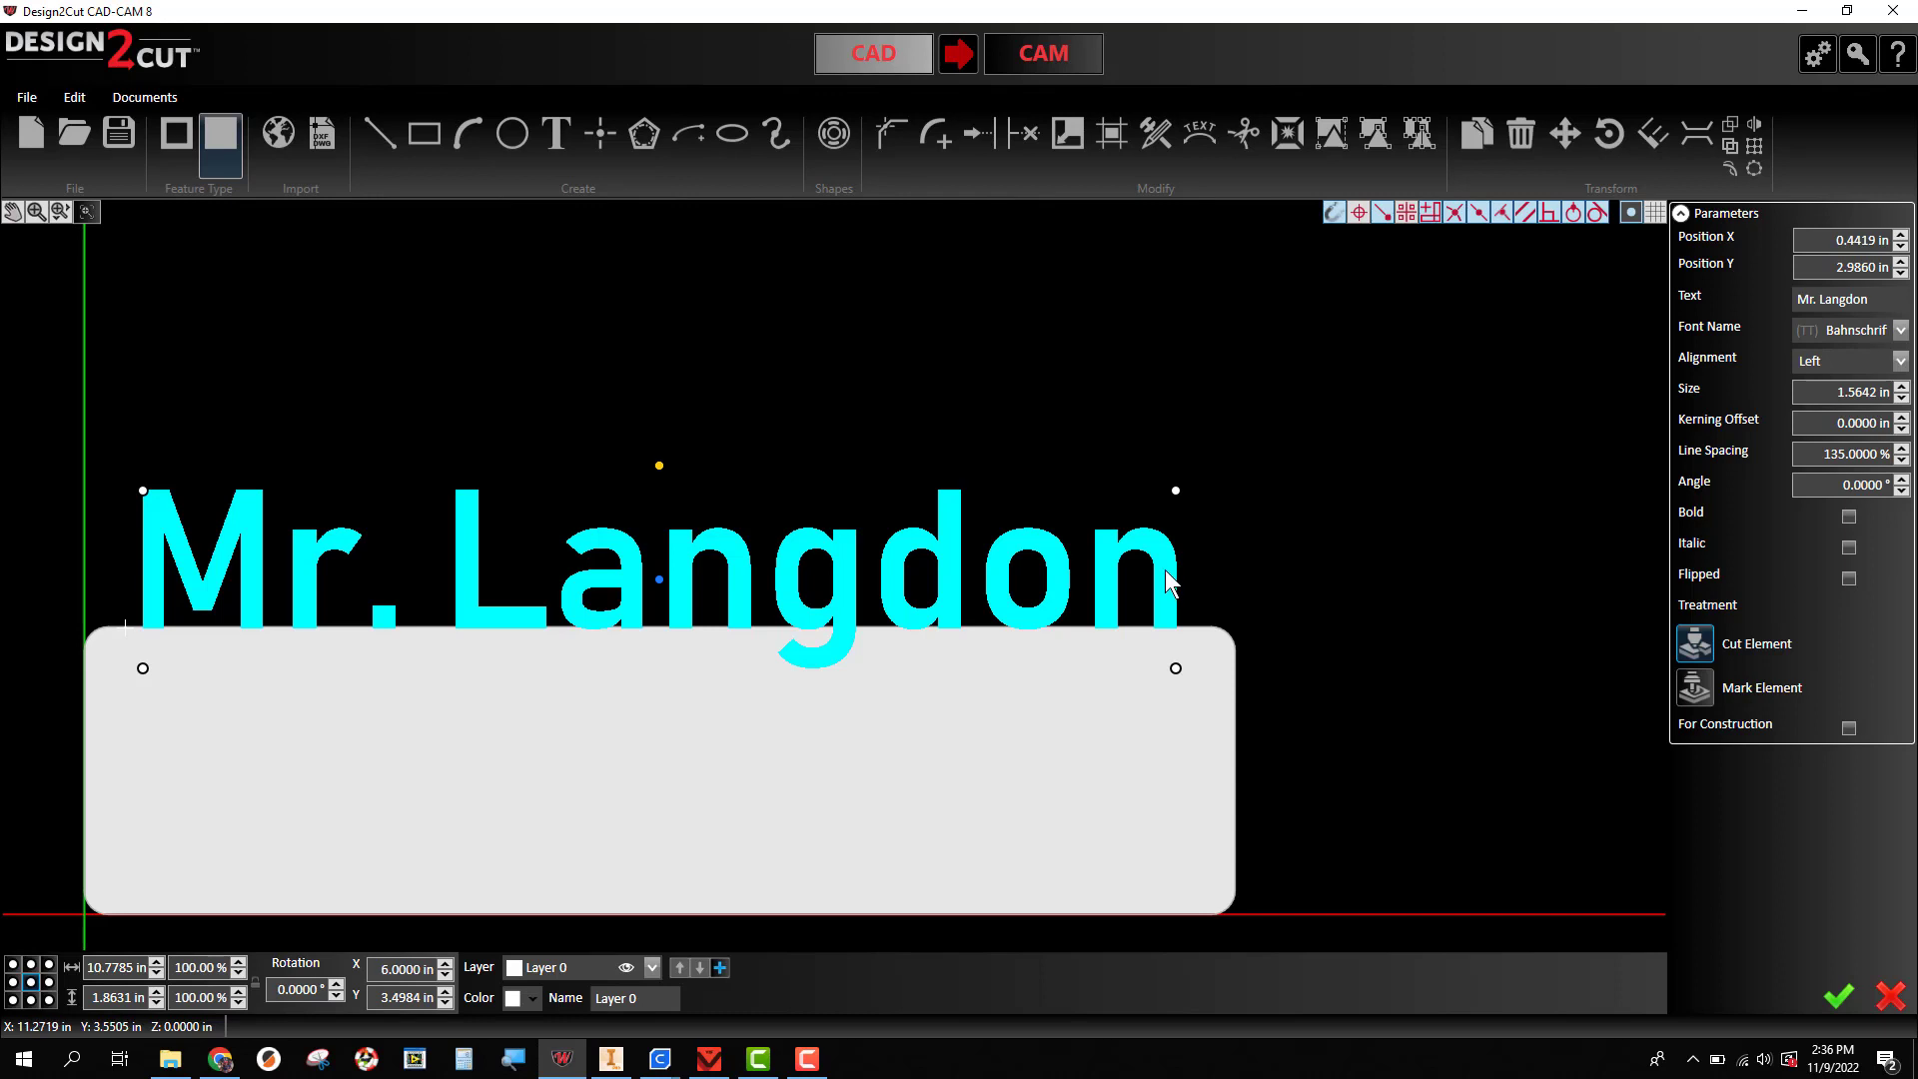
pyautogui.click(1285, 142)
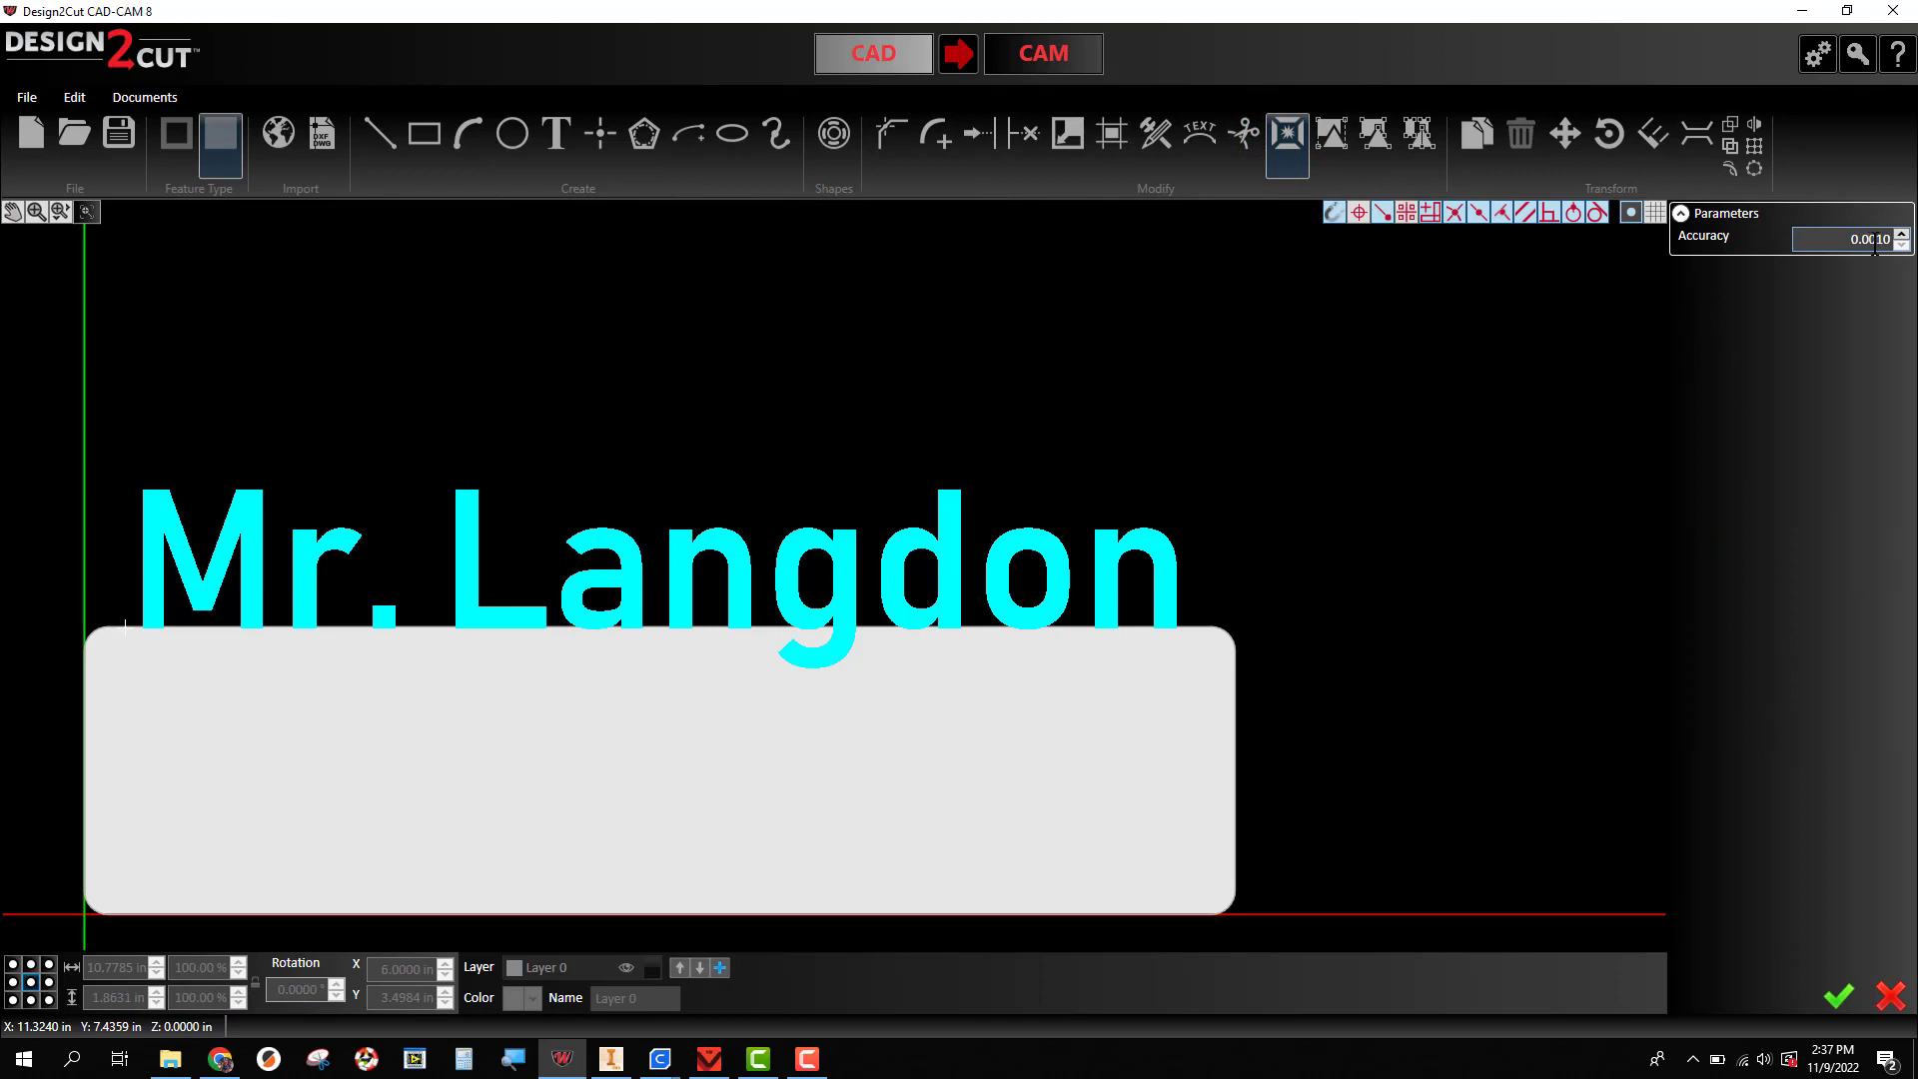
pyautogui.click(1832, 1004)
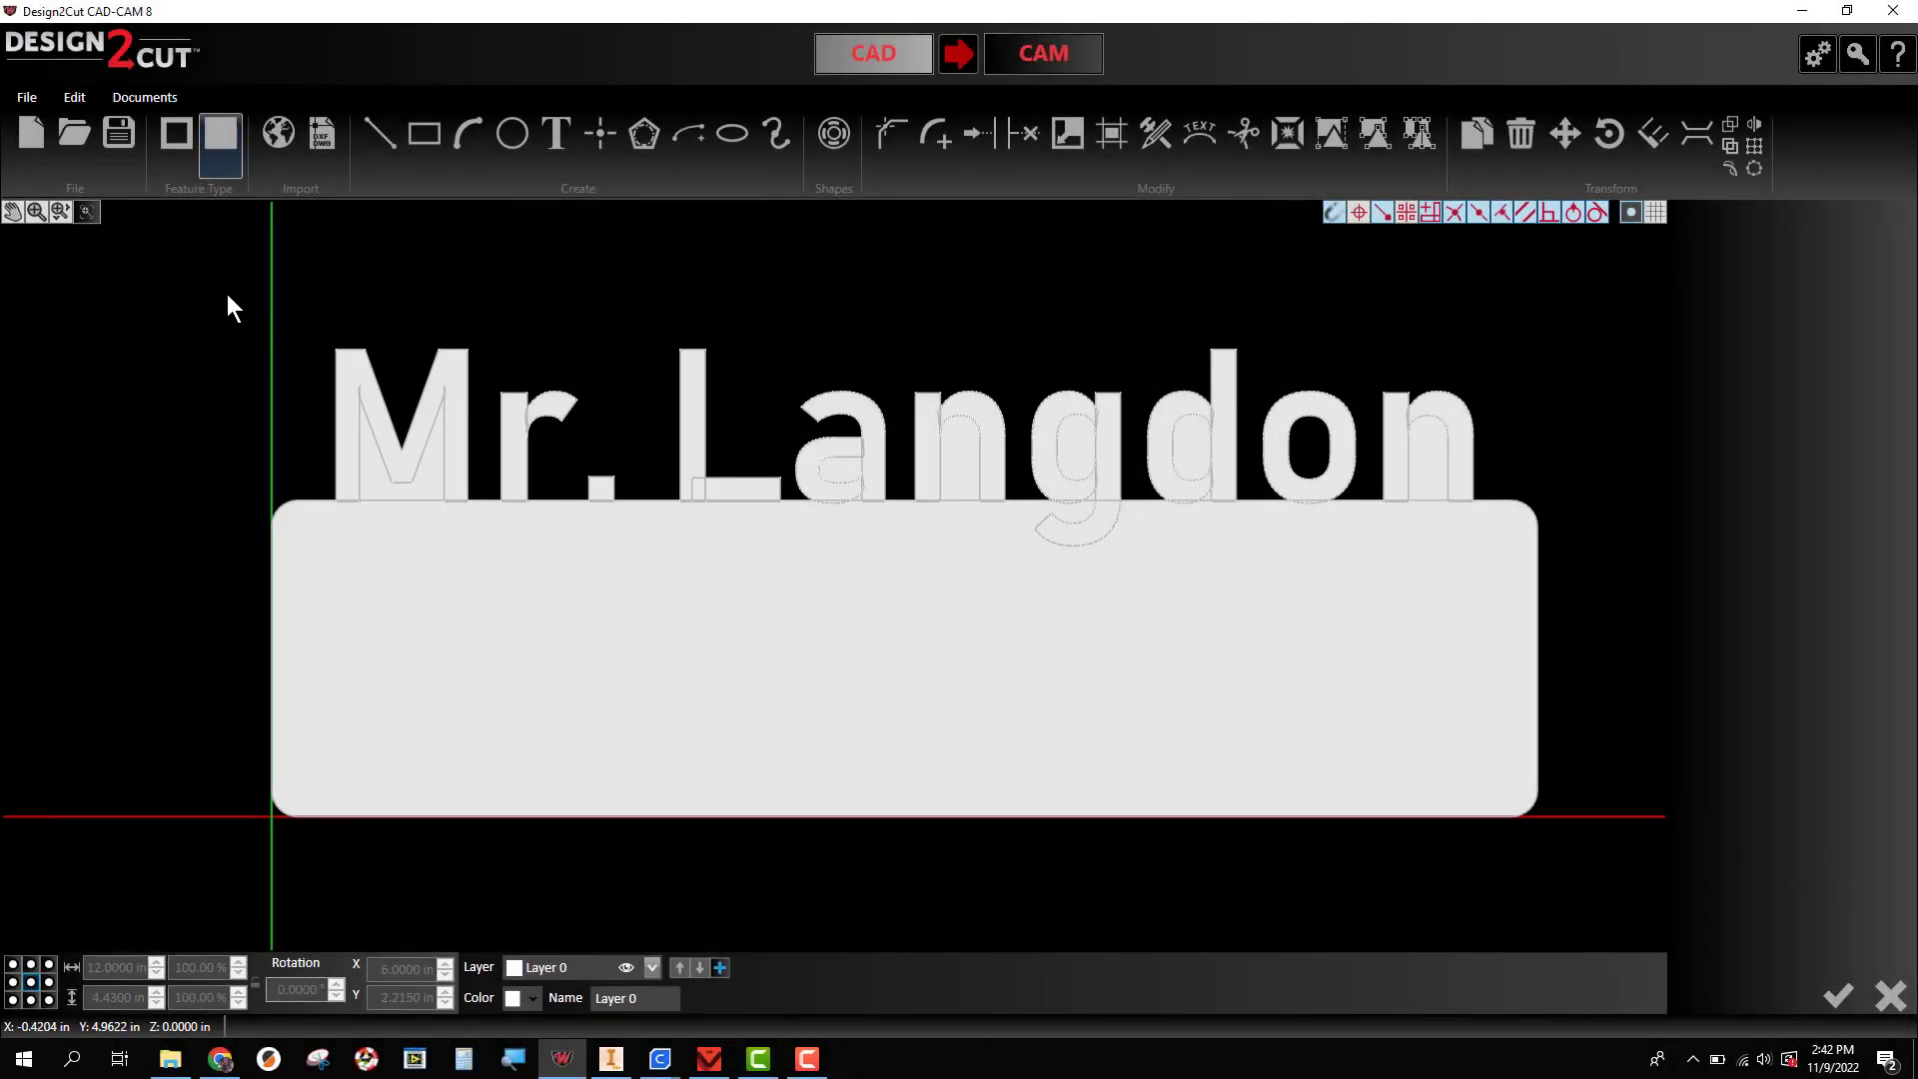
# - Select all the lettering and the plate and try to merge their overlapping outlines
pyautogui.moveTo(227, 294); pyautogui.dragTo(1584, 866)
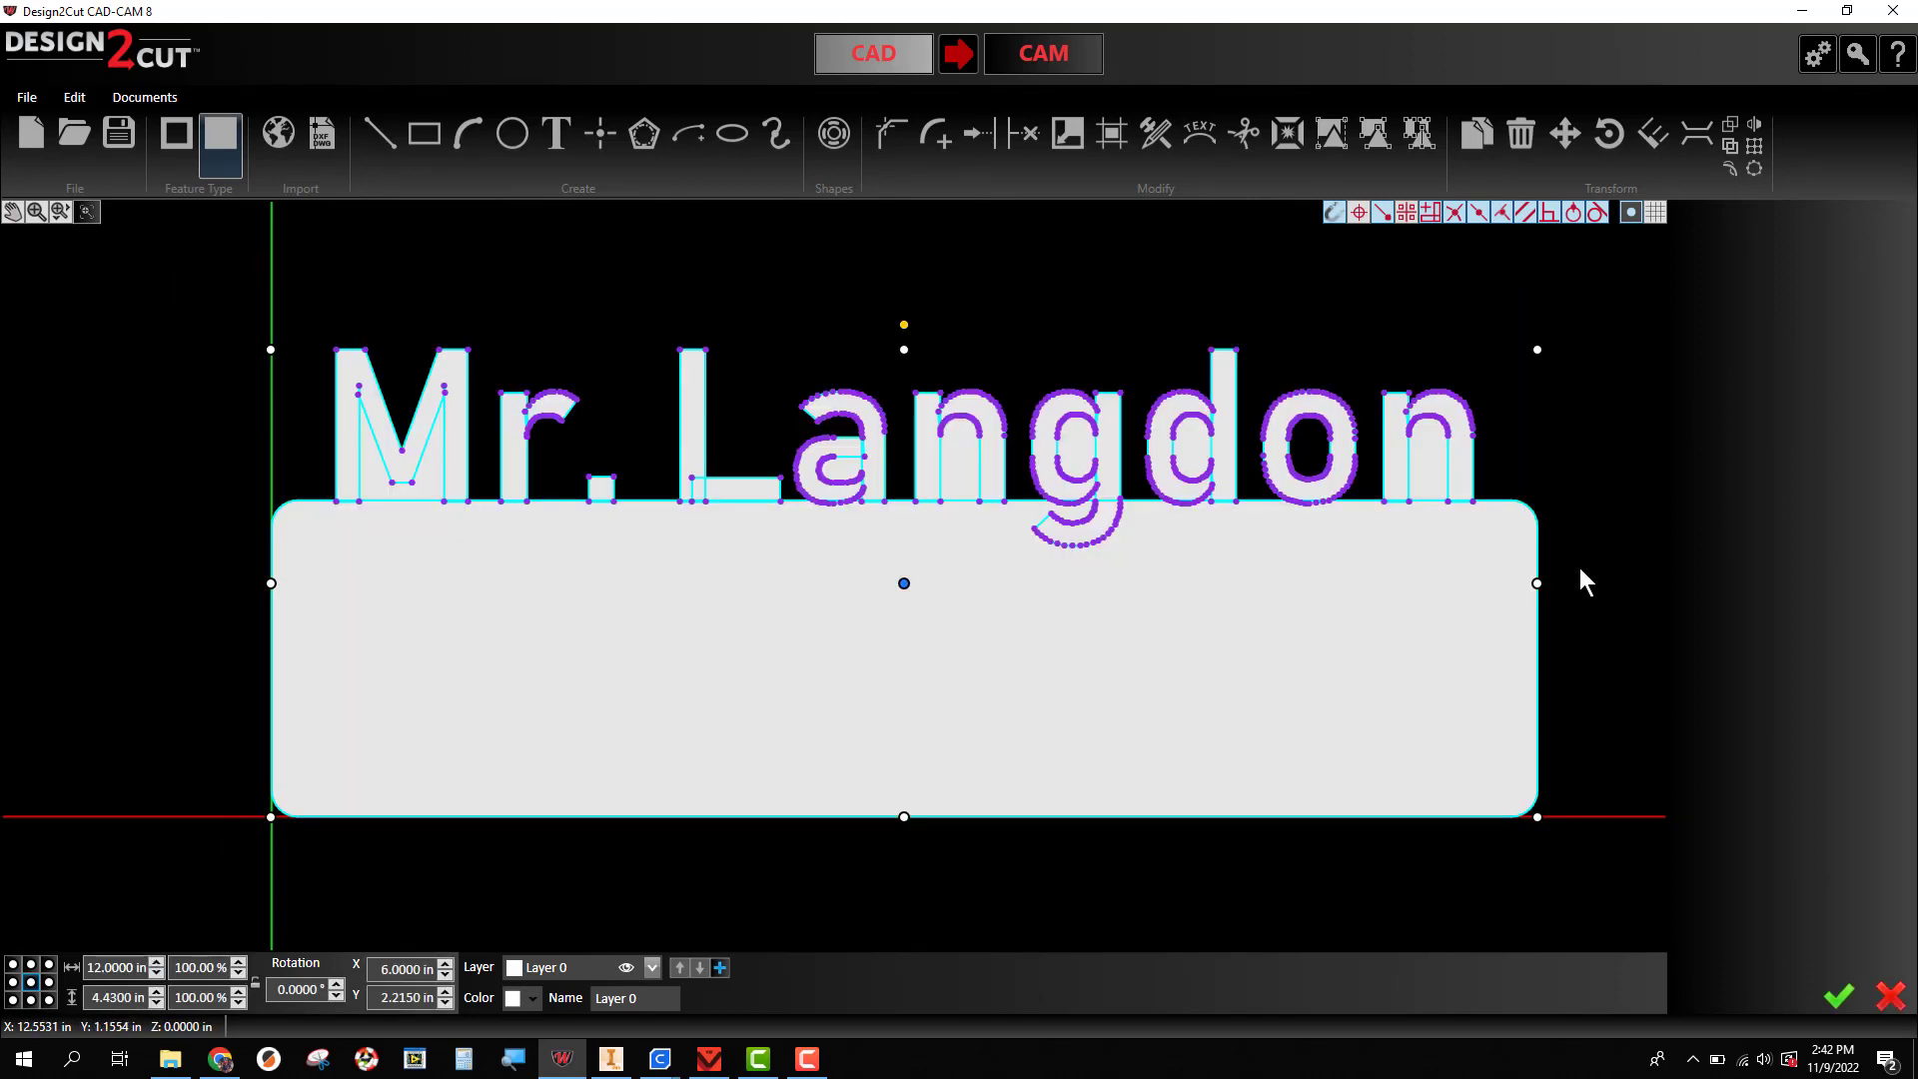
pyautogui.click(1728, 147)
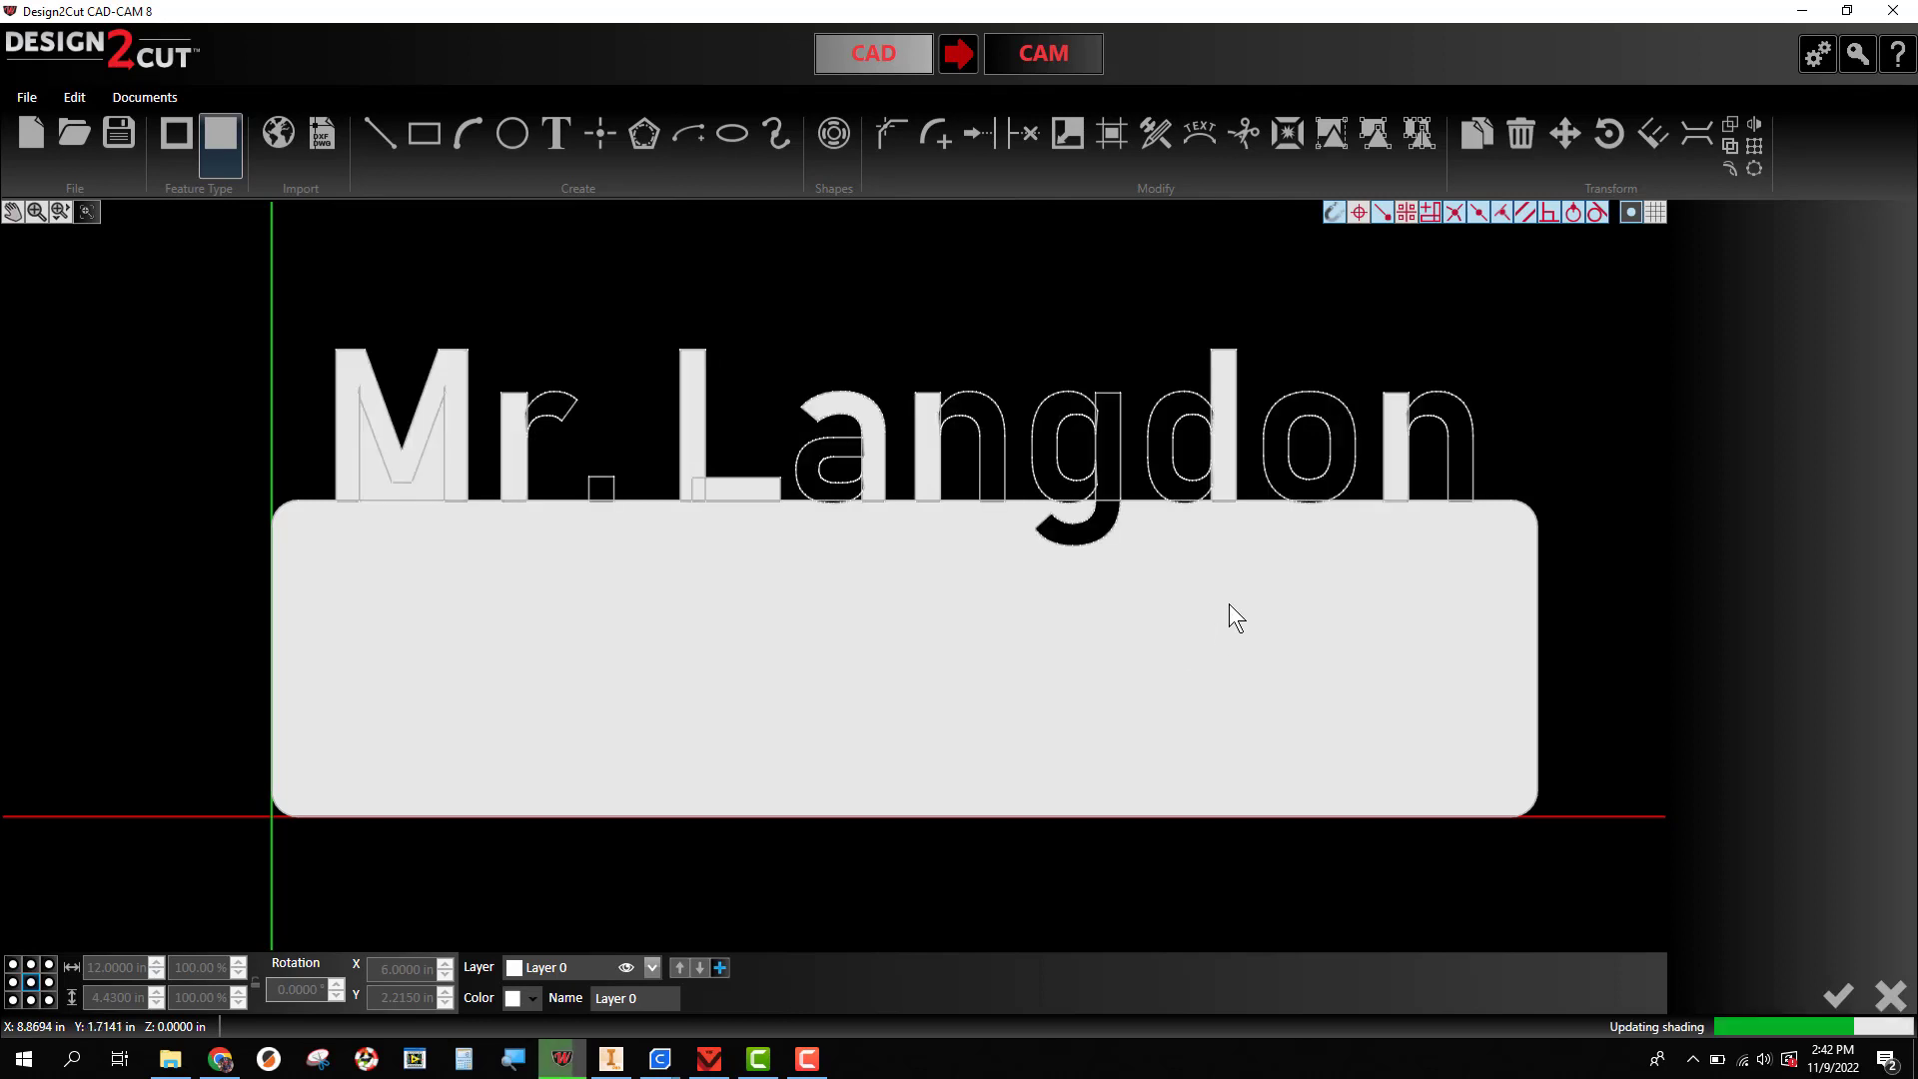
# - Add a horizontal 0.1 in wide bridge across the g's tail just below the plate's upper edge, starting at about X 7.68 in, Y 2.88 in
pyautogui.click(1686, 150)
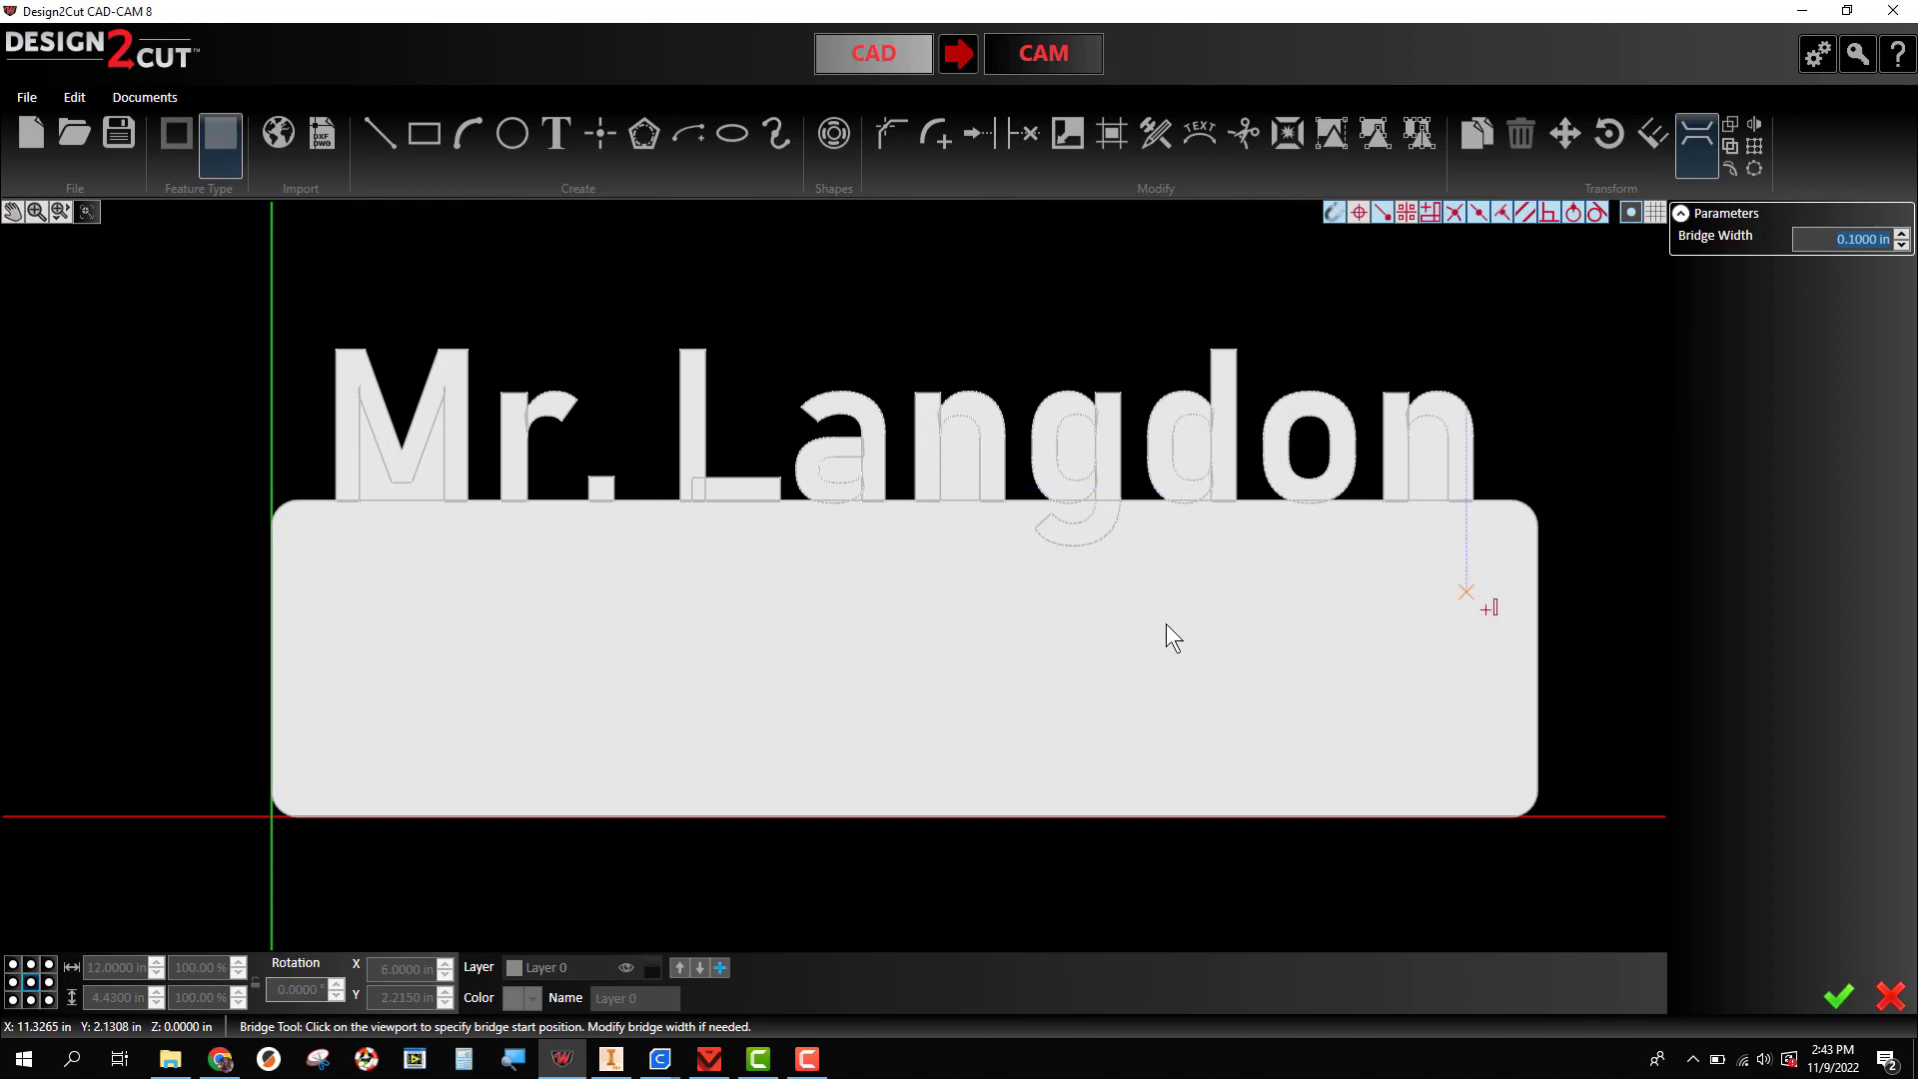
pyautogui.scroll(1, 1139, 604)
pyautogui.scroll(1, 1139, 499)
pyautogui.scroll(2, 1131, 439)
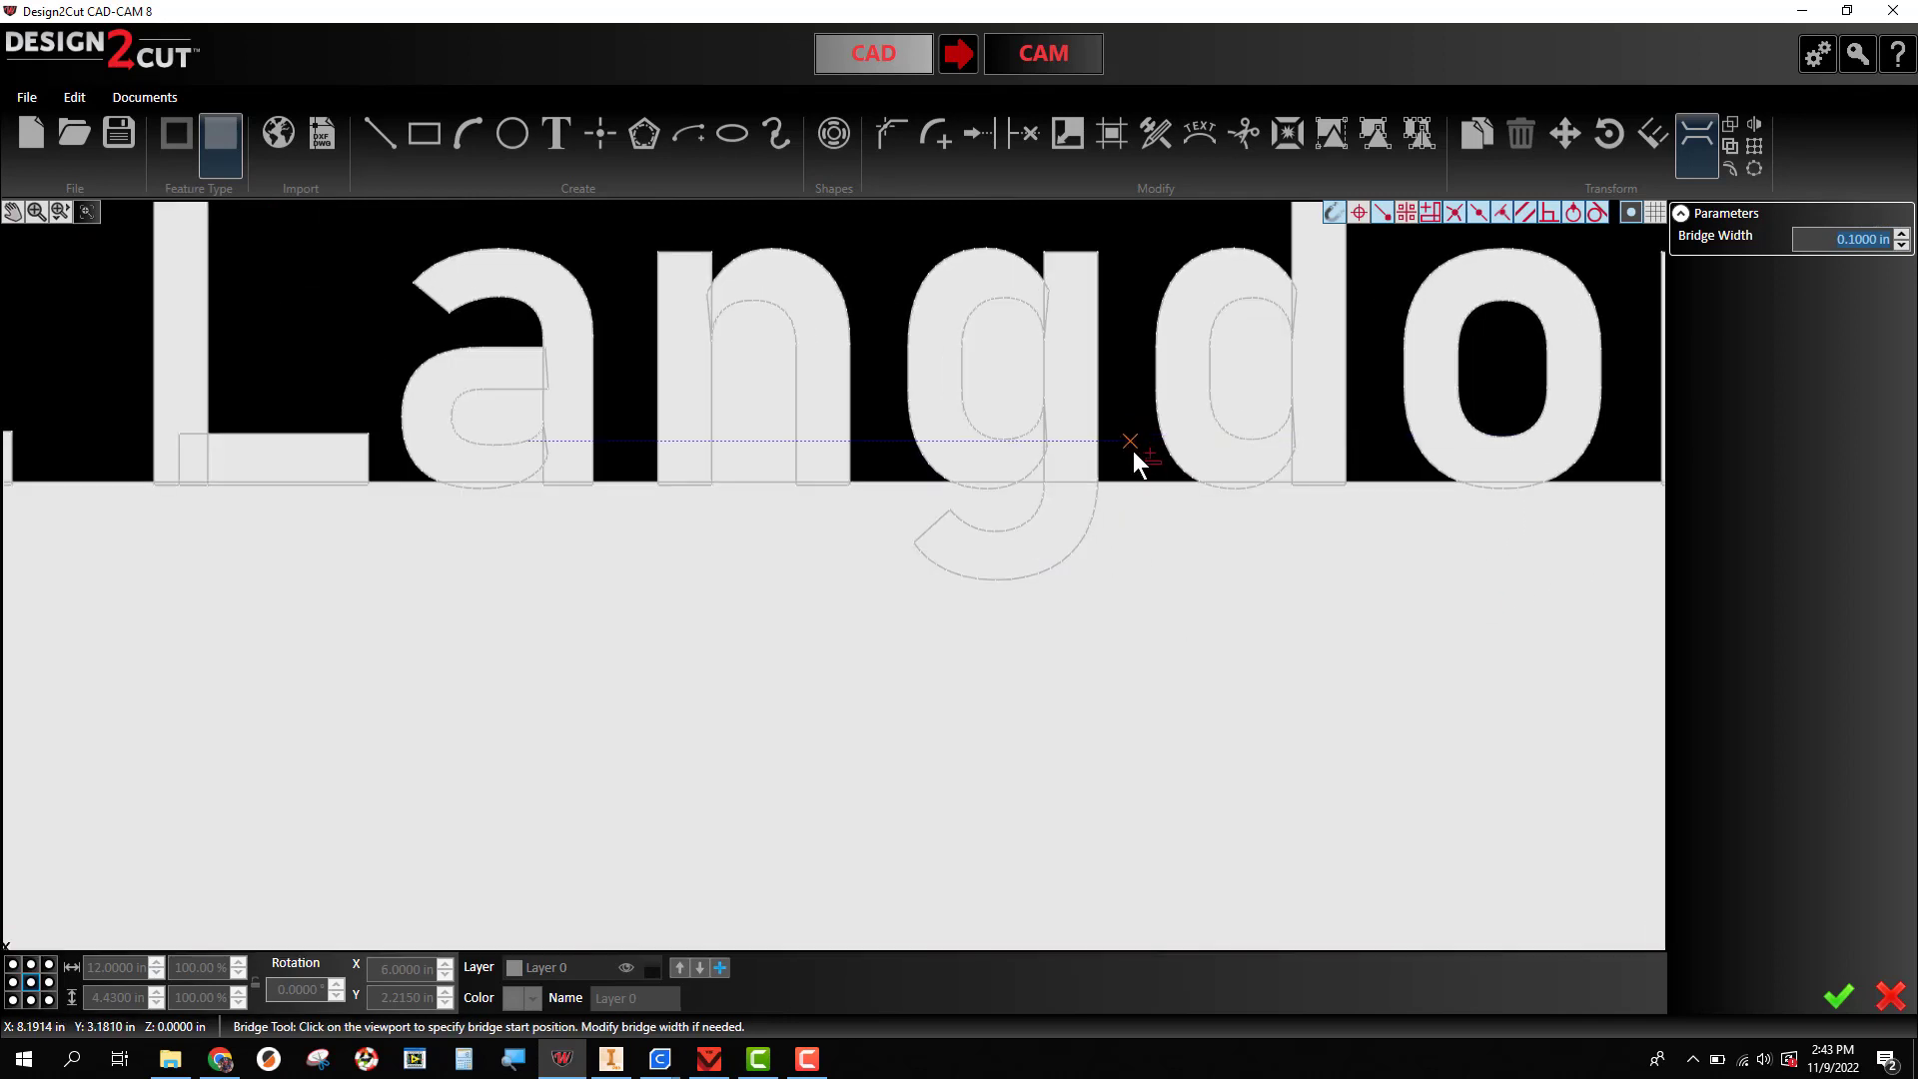
pyautogui.scroll(1, 1134, 478)
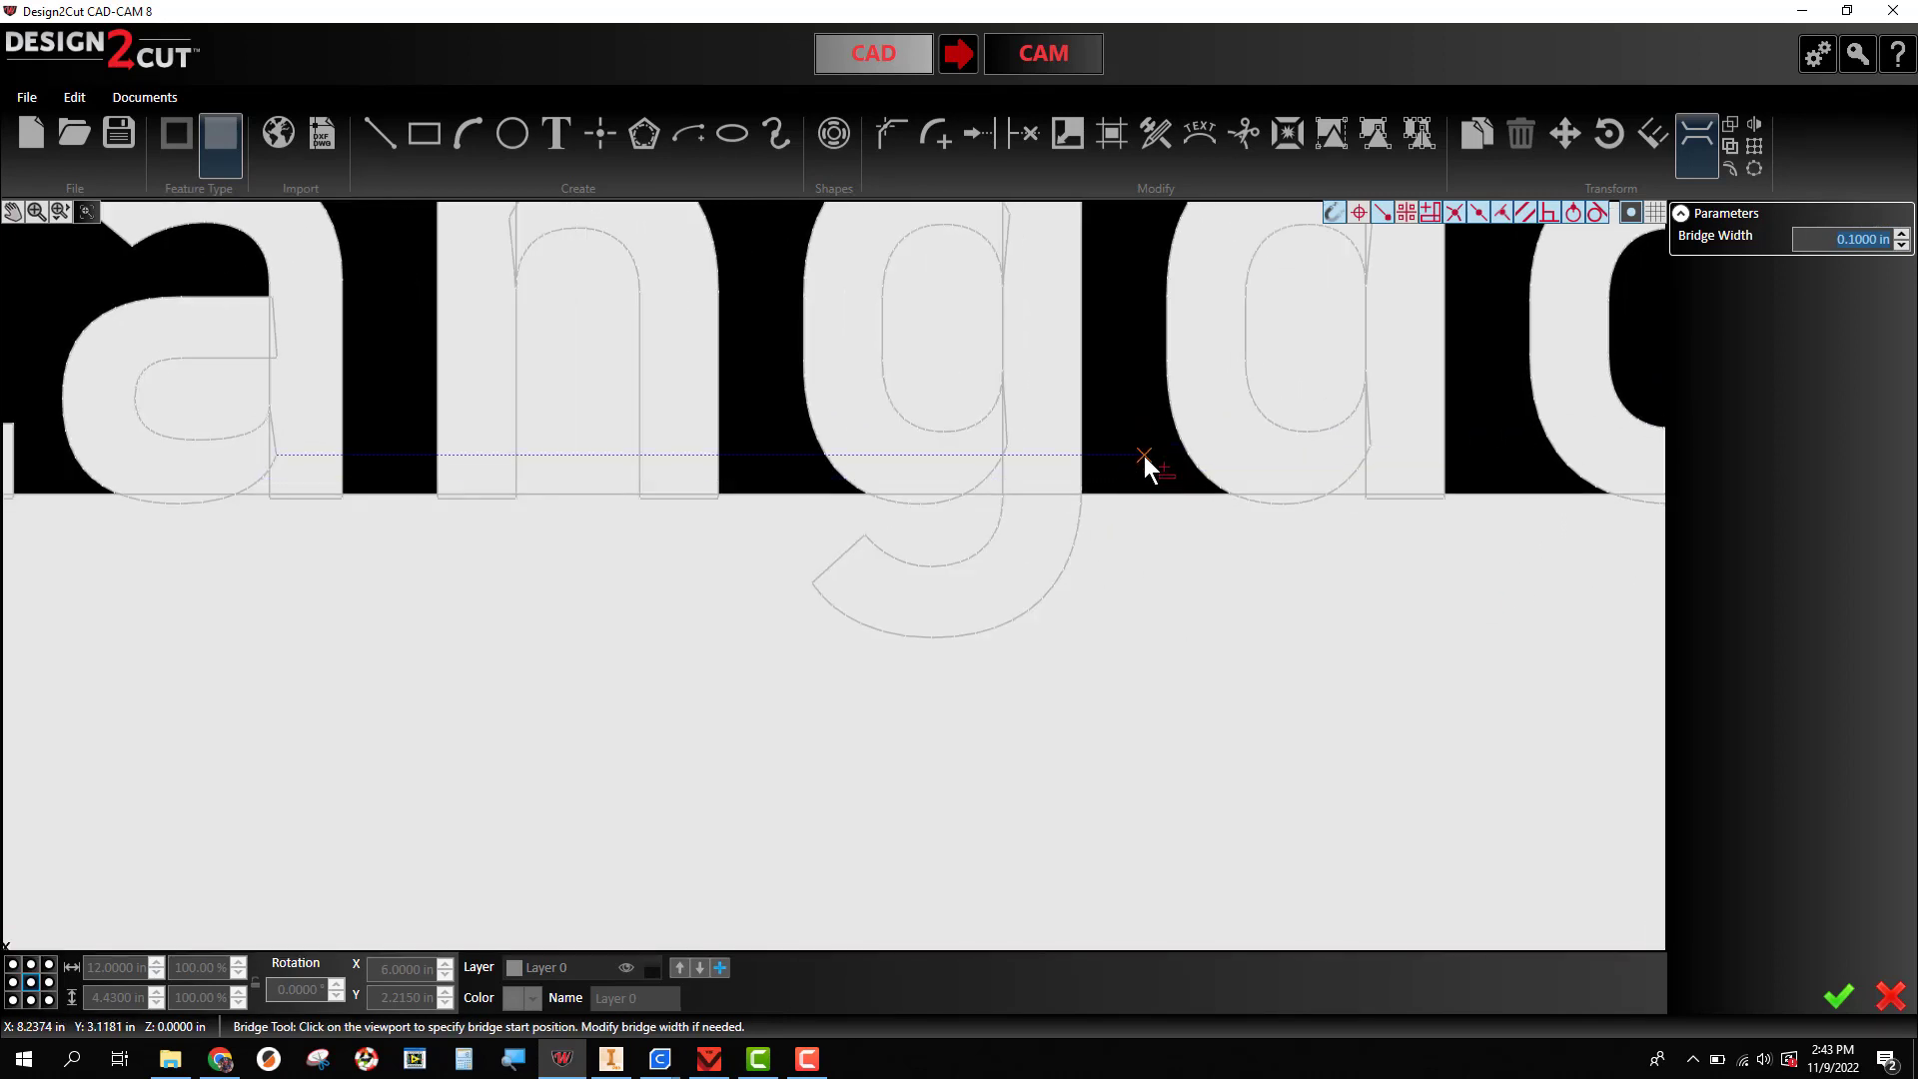
pyautogui.moveTo(1143, 336); pyautogui.dragTo(1007, 508, button='middle')
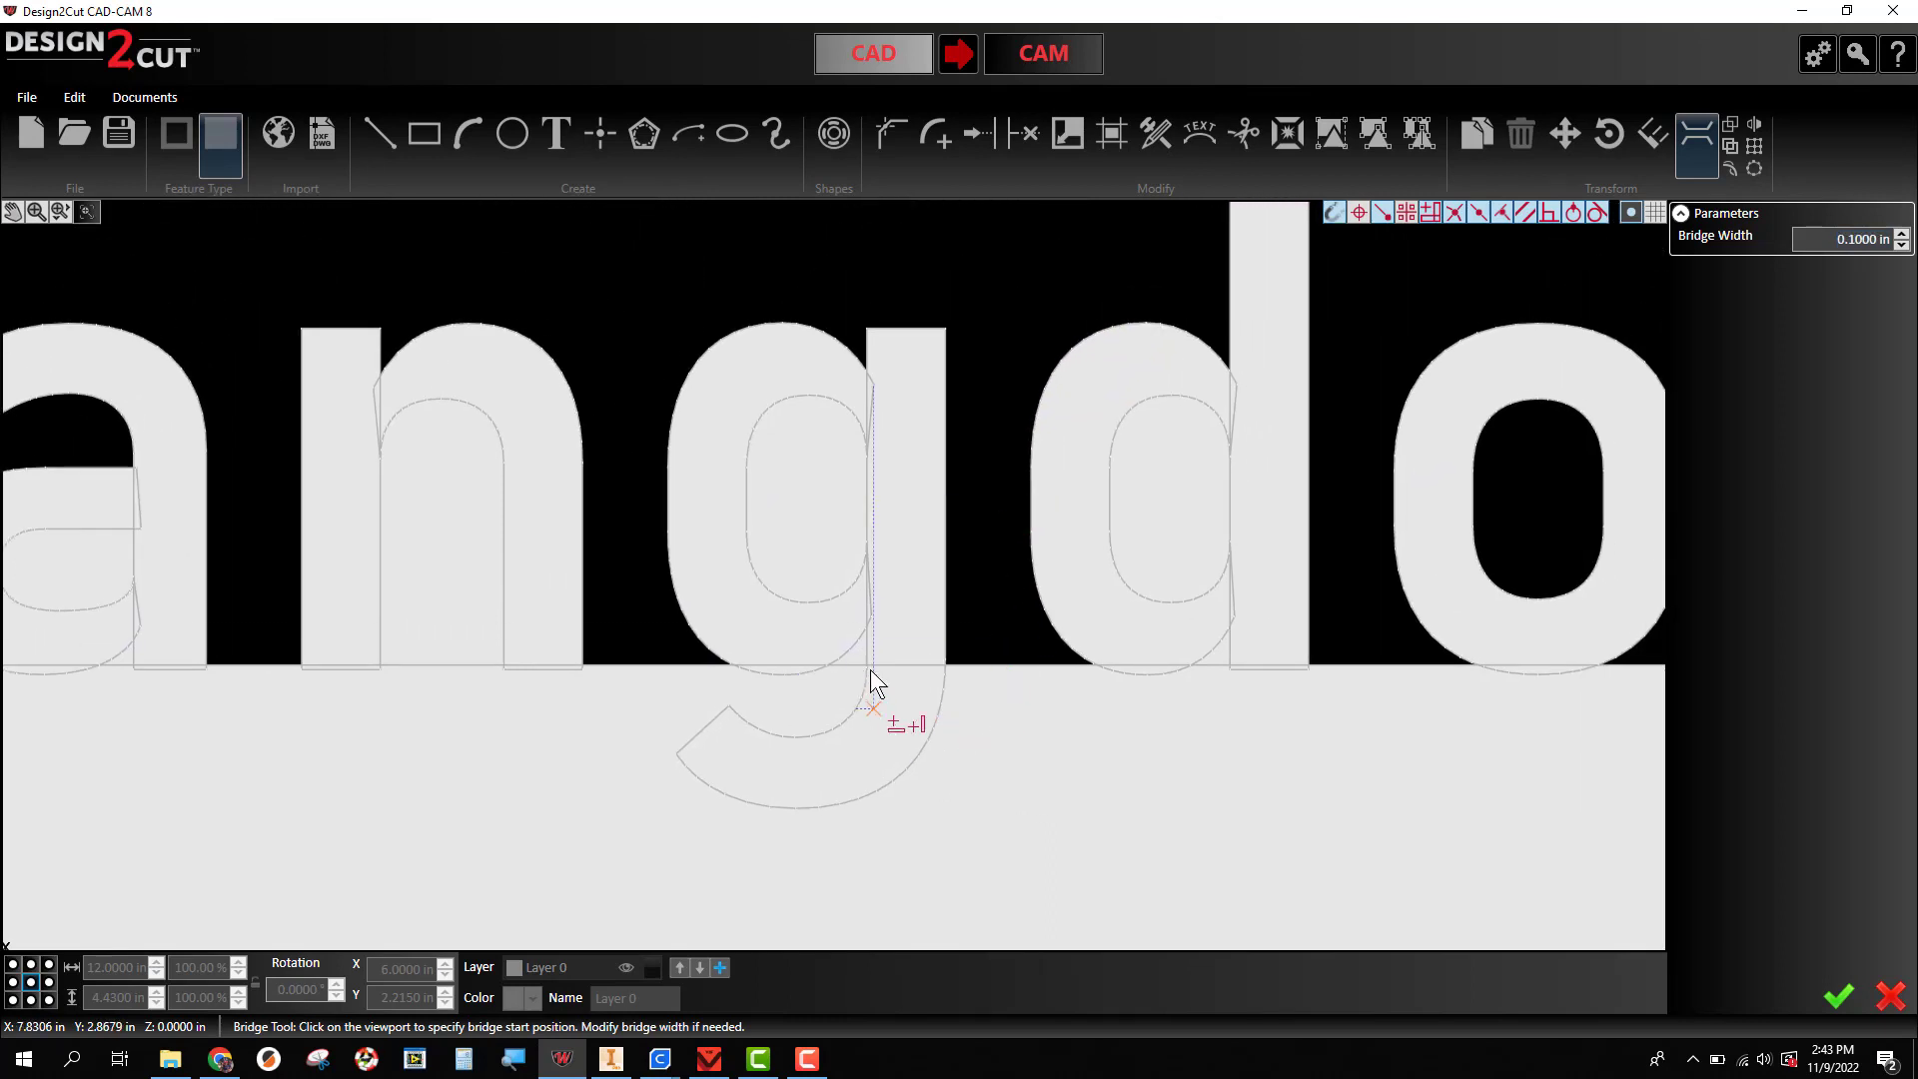
pyautogui.click(824, 704)
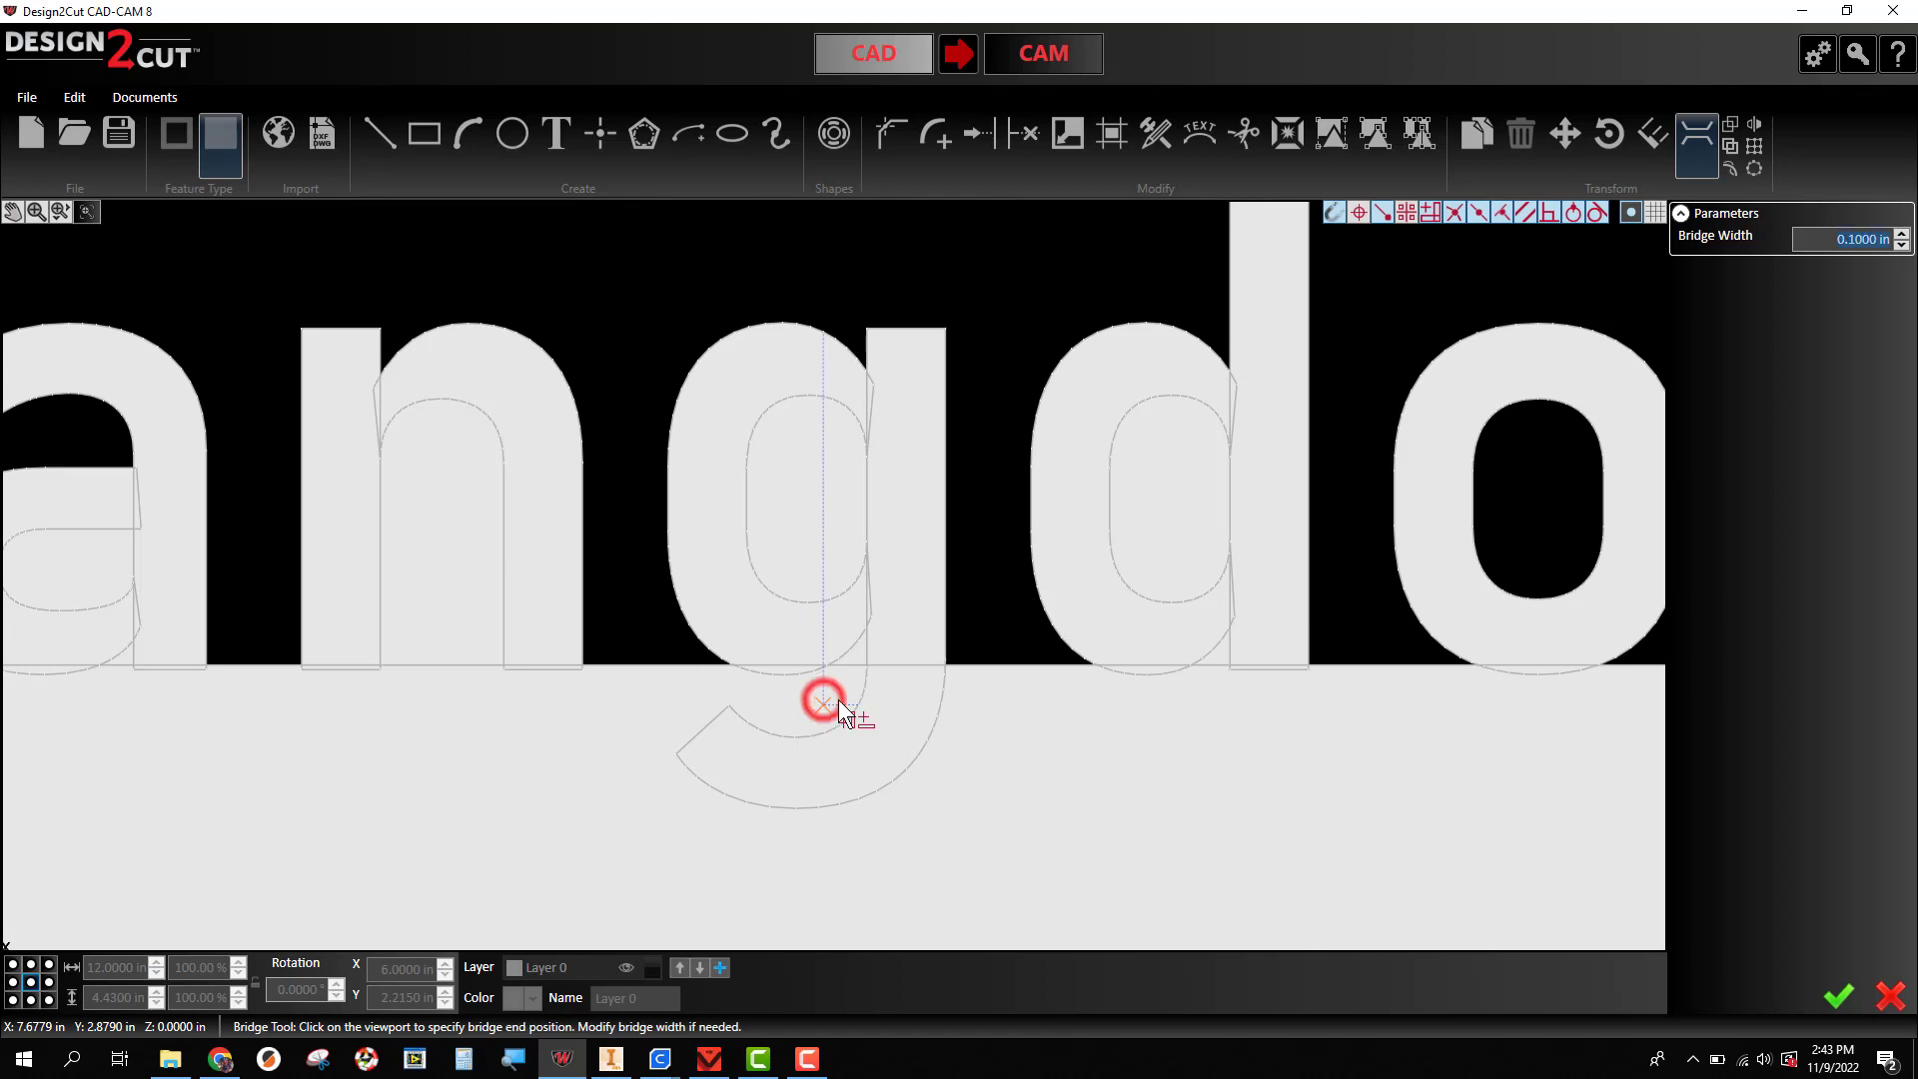
pyautogui.click(992, 704)
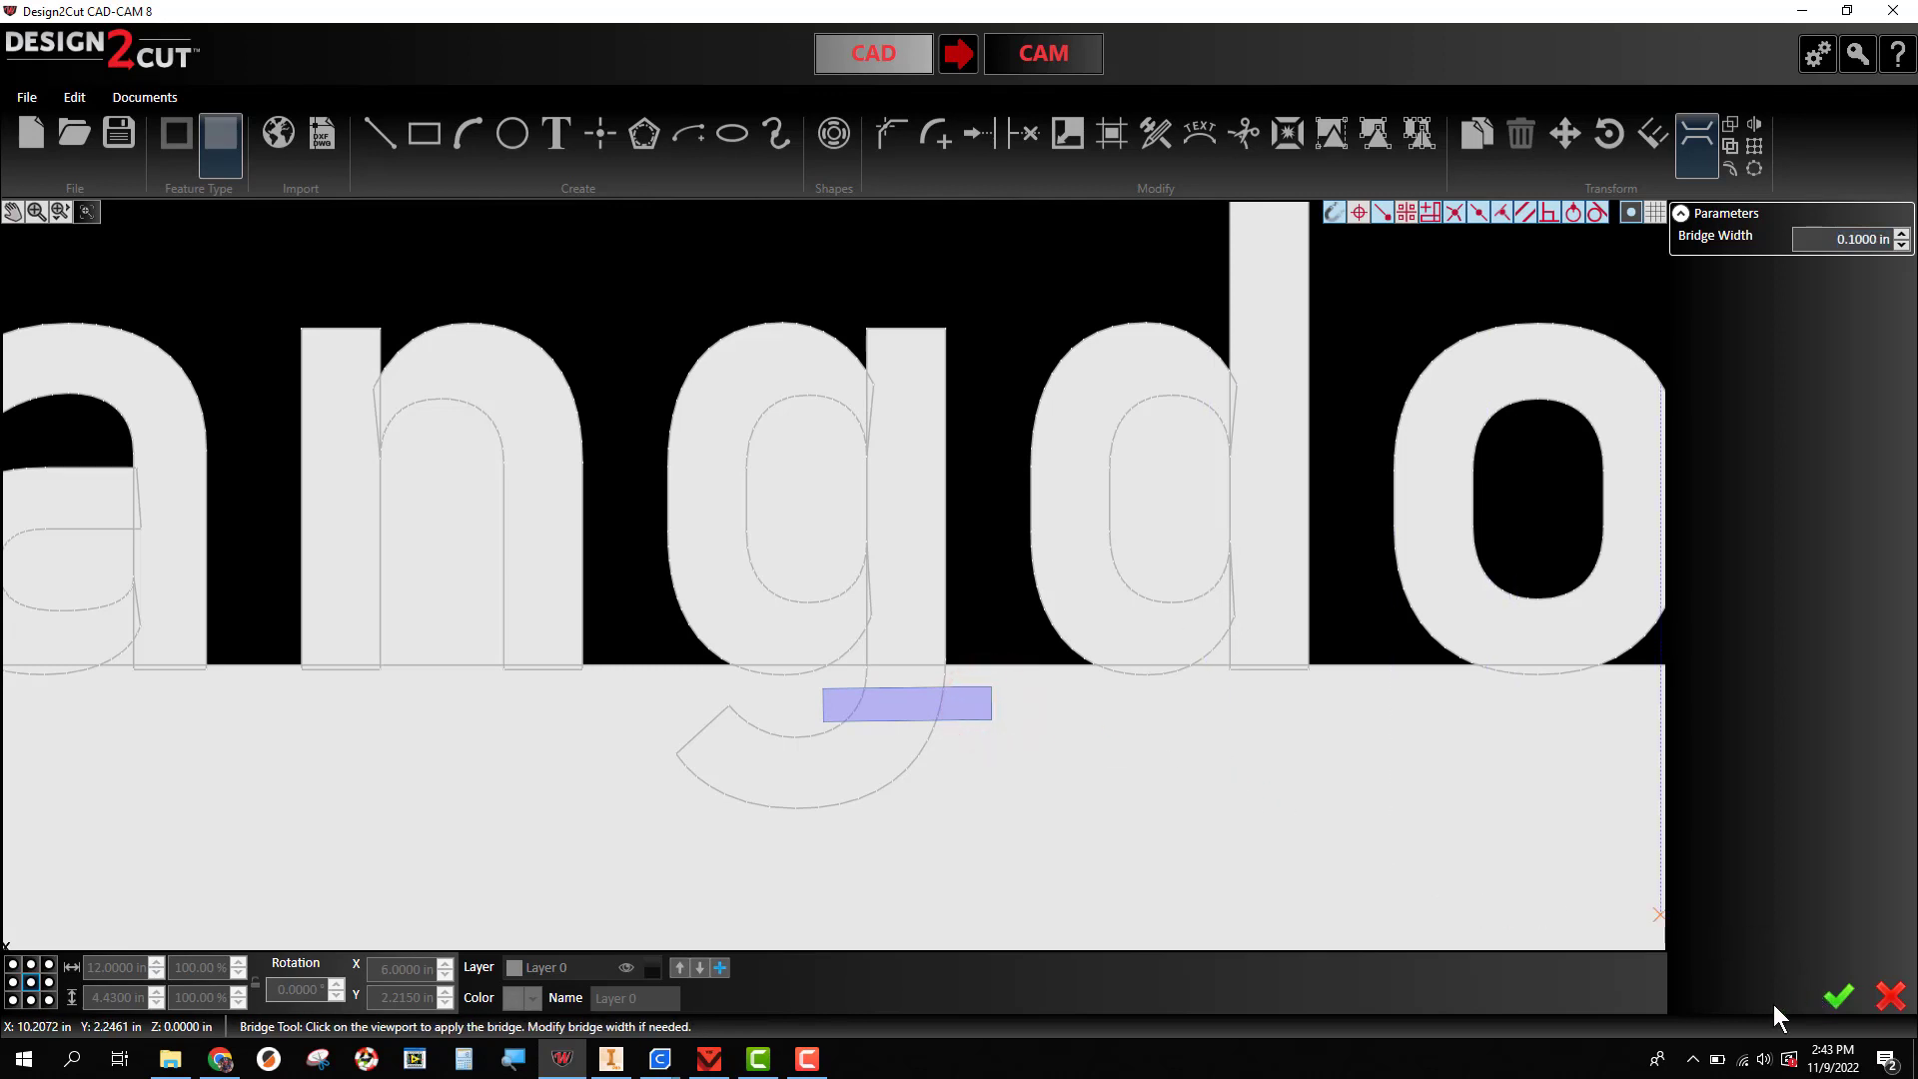
pyautogui.click(1841, 997)
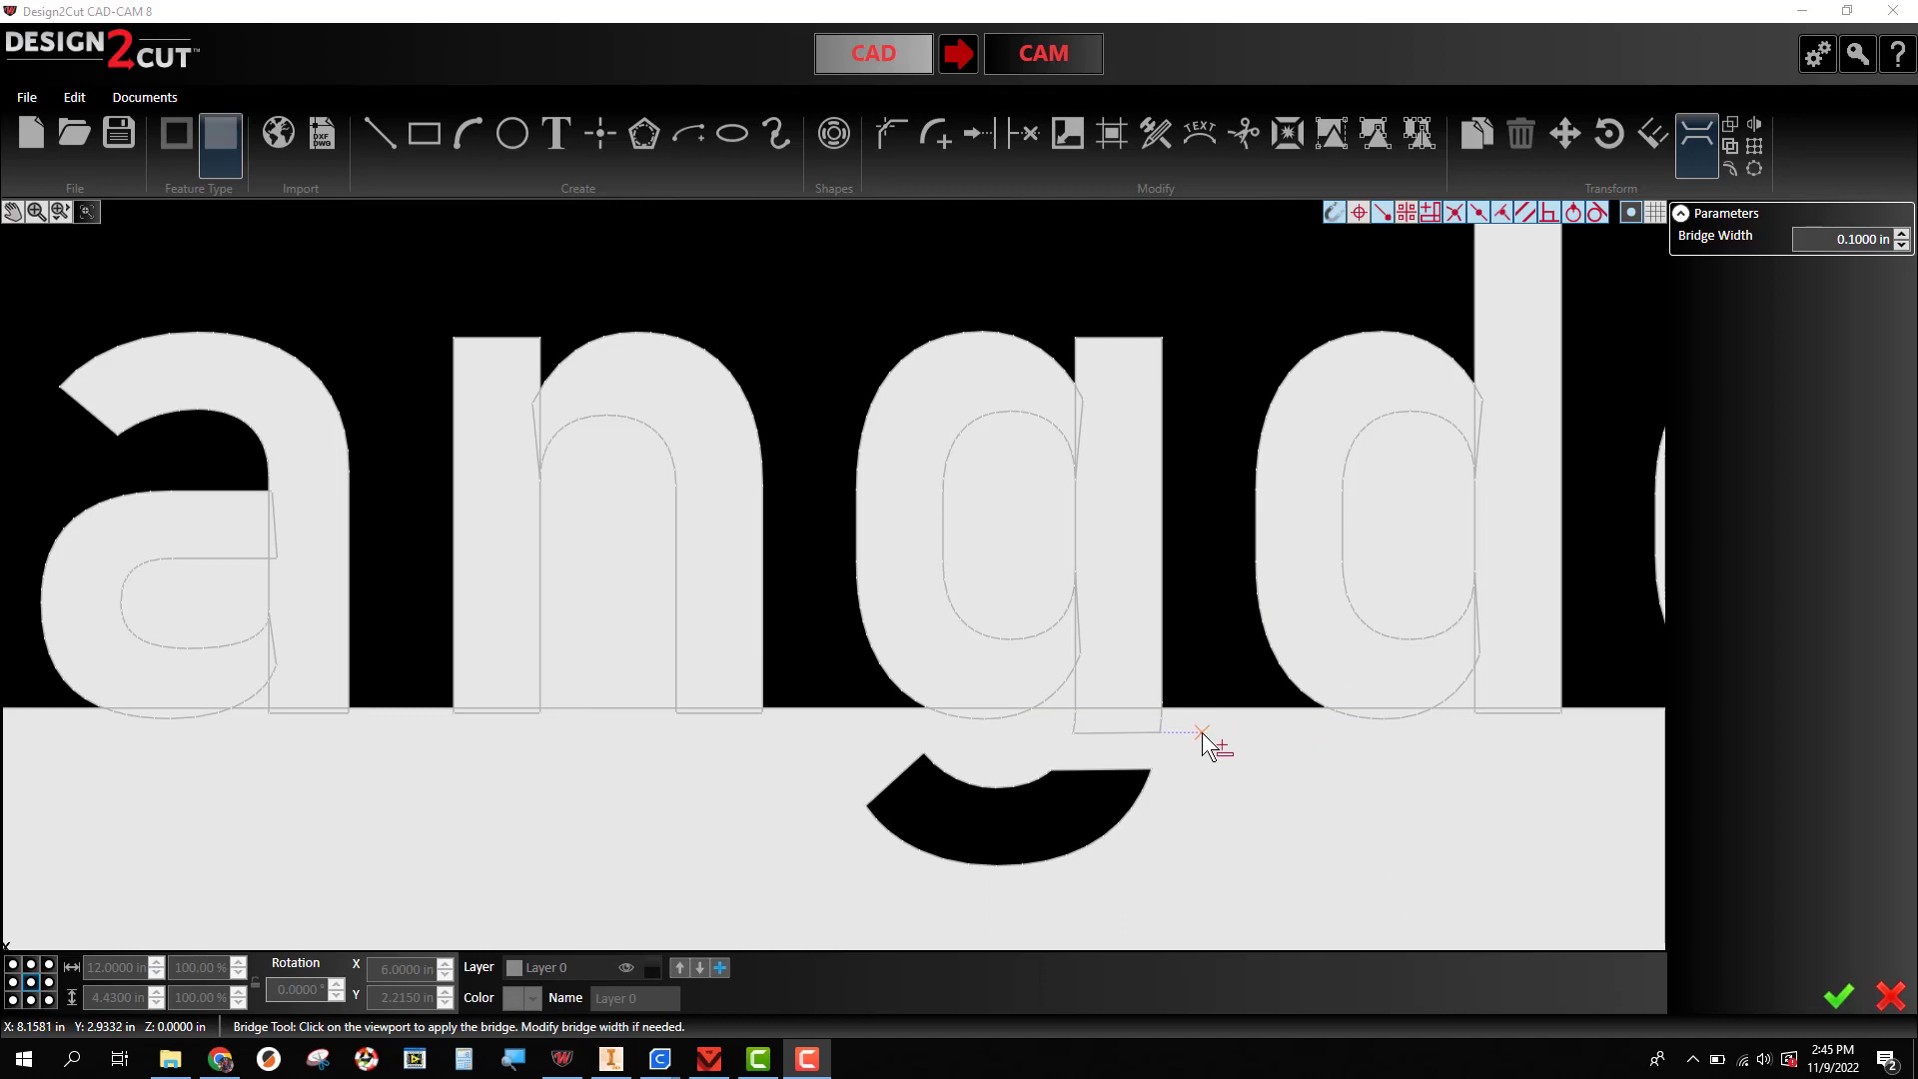
# - Select all the lettering and the plate and merge their overlapping outlines
pyautogui.scroll(-5, 1203, 744)
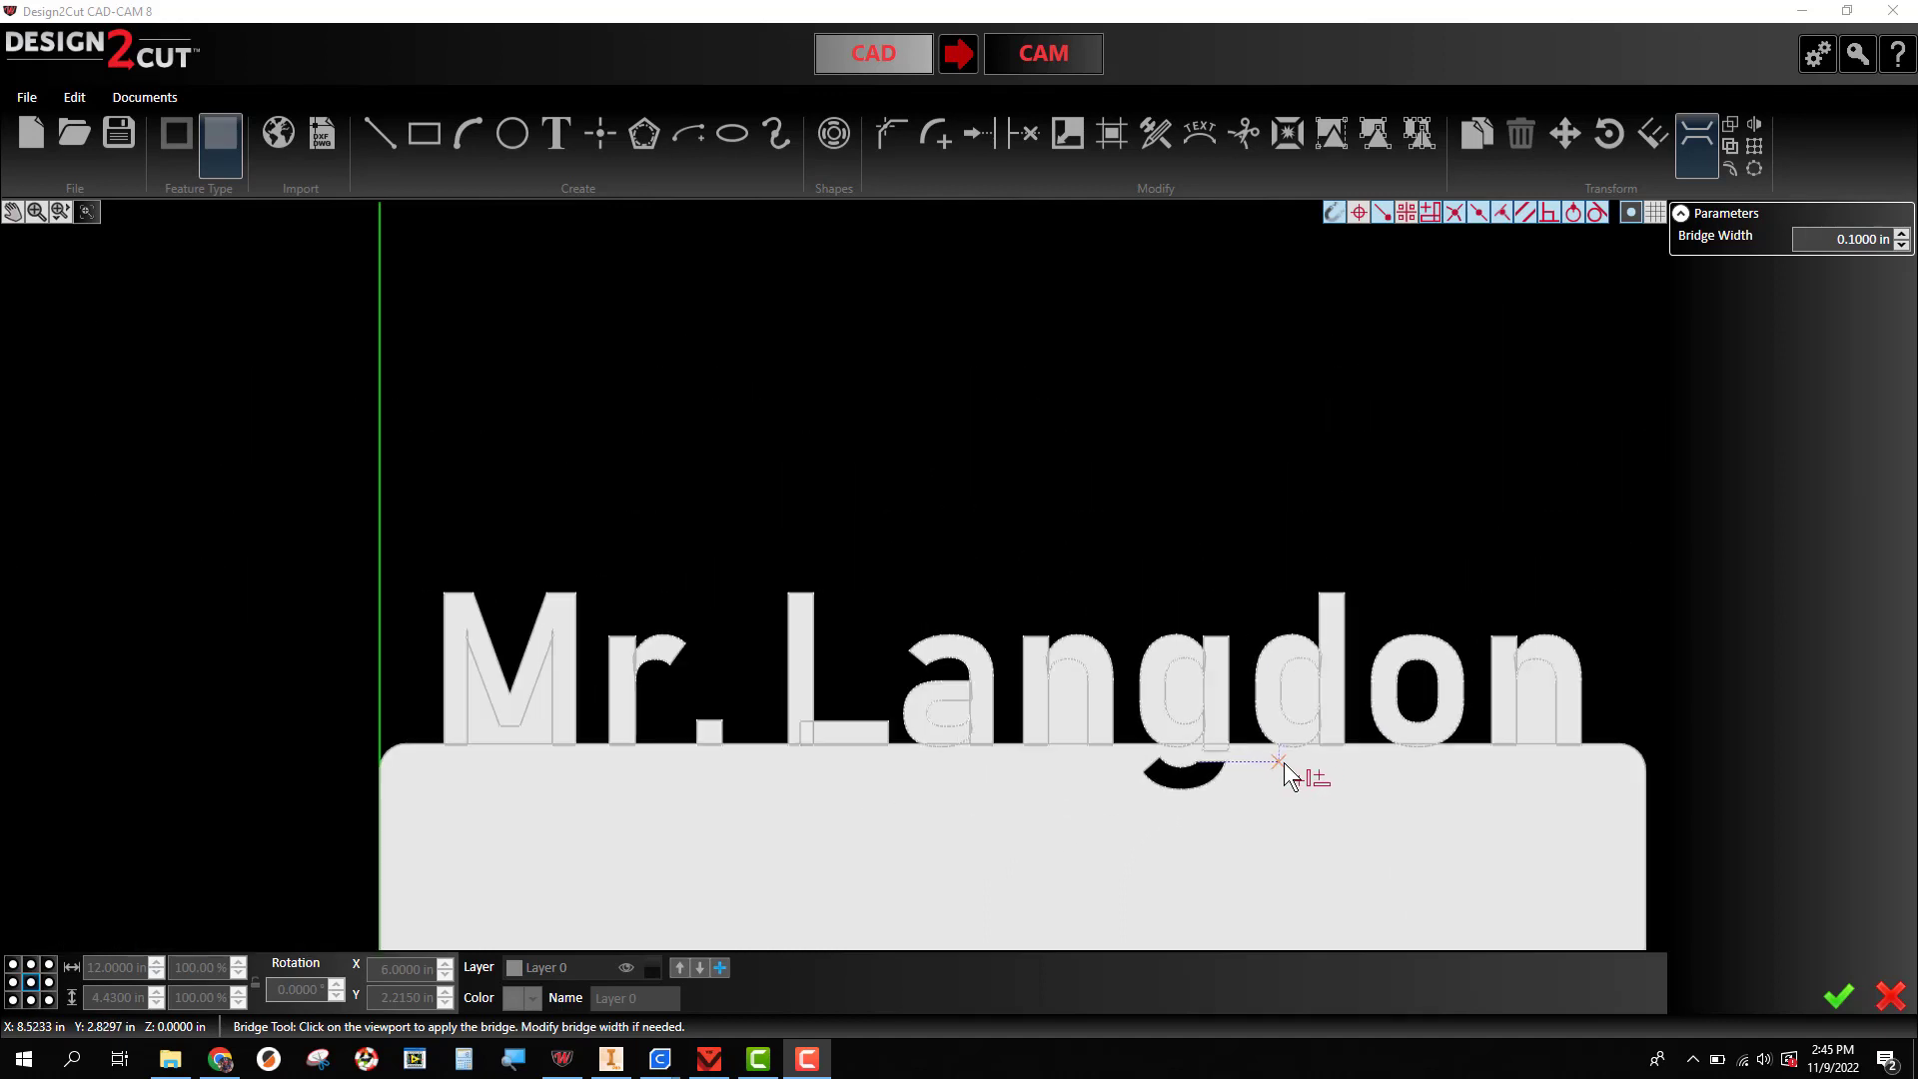
pyautogui.scroll(-2, 1288, 777)
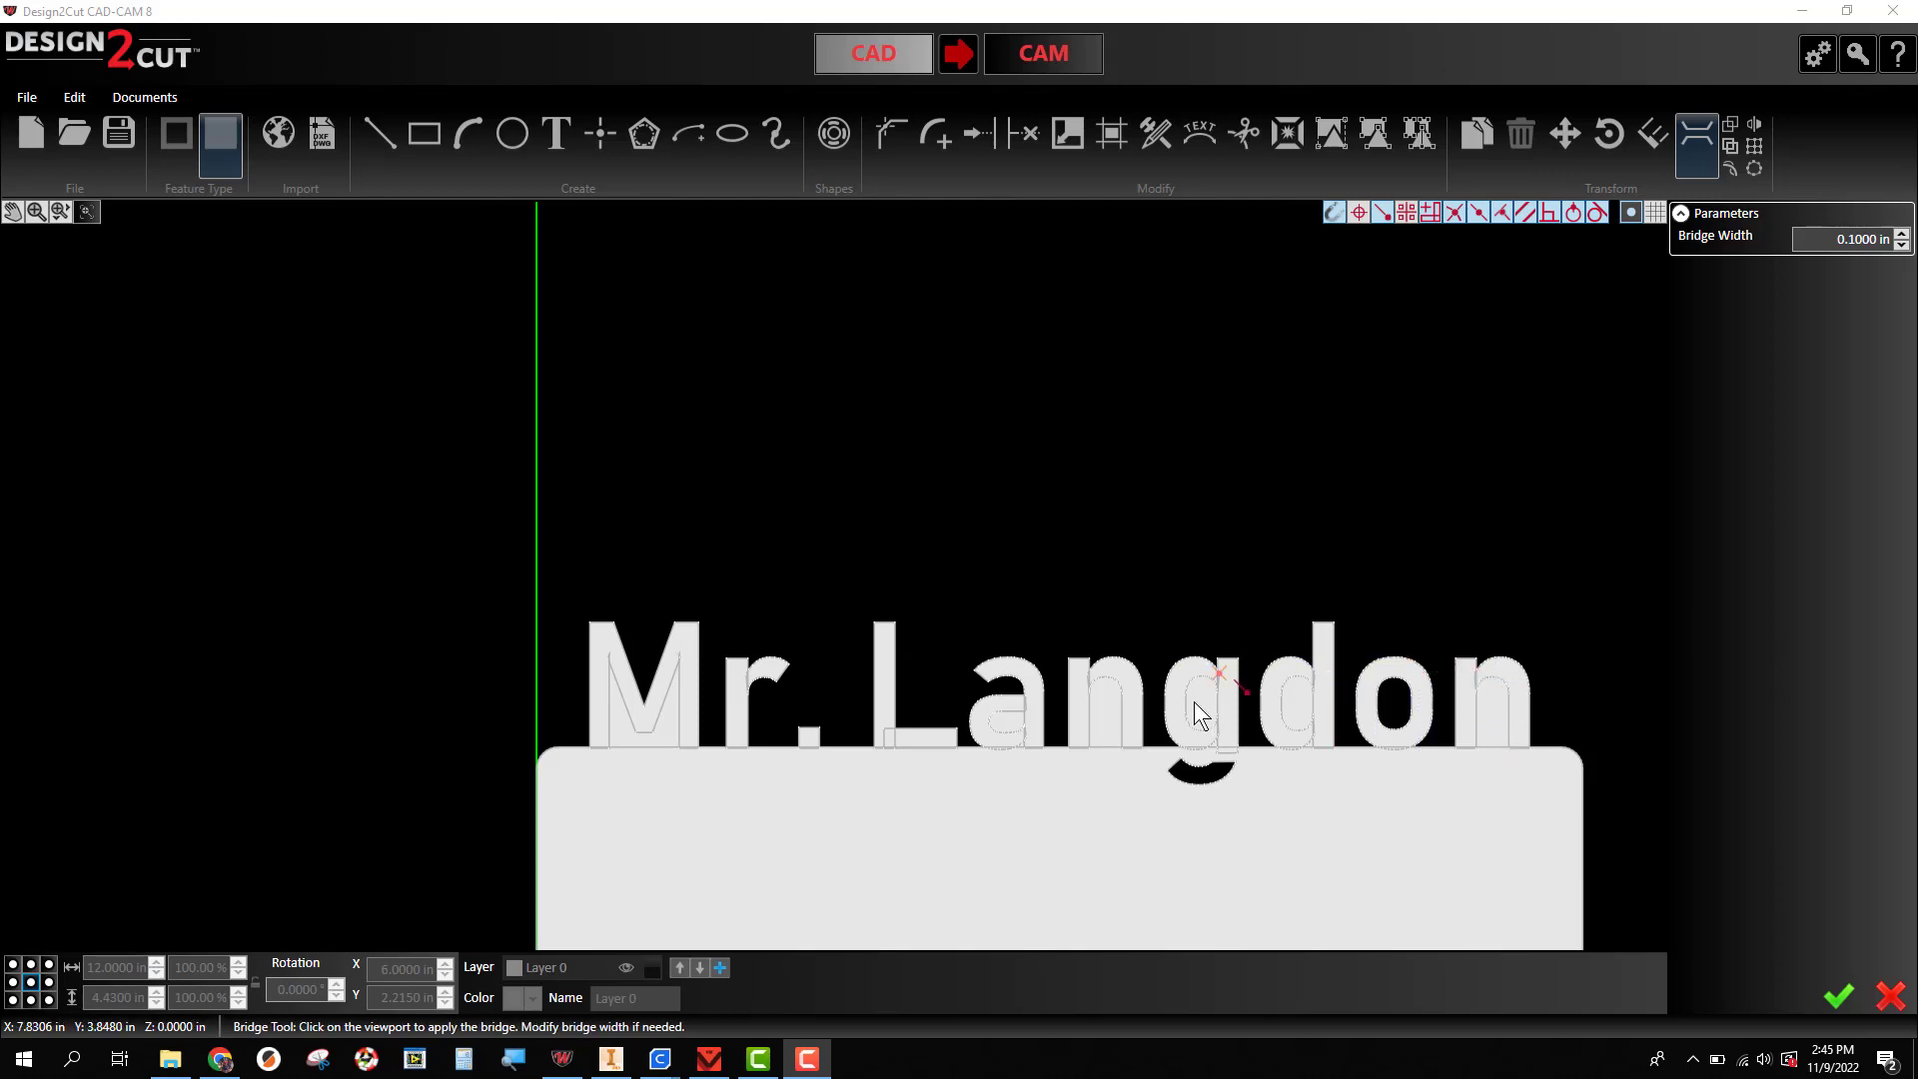
pyautogui.moveTo(1220, 608); pyautogui.dragTo(966, 409, button='middle')
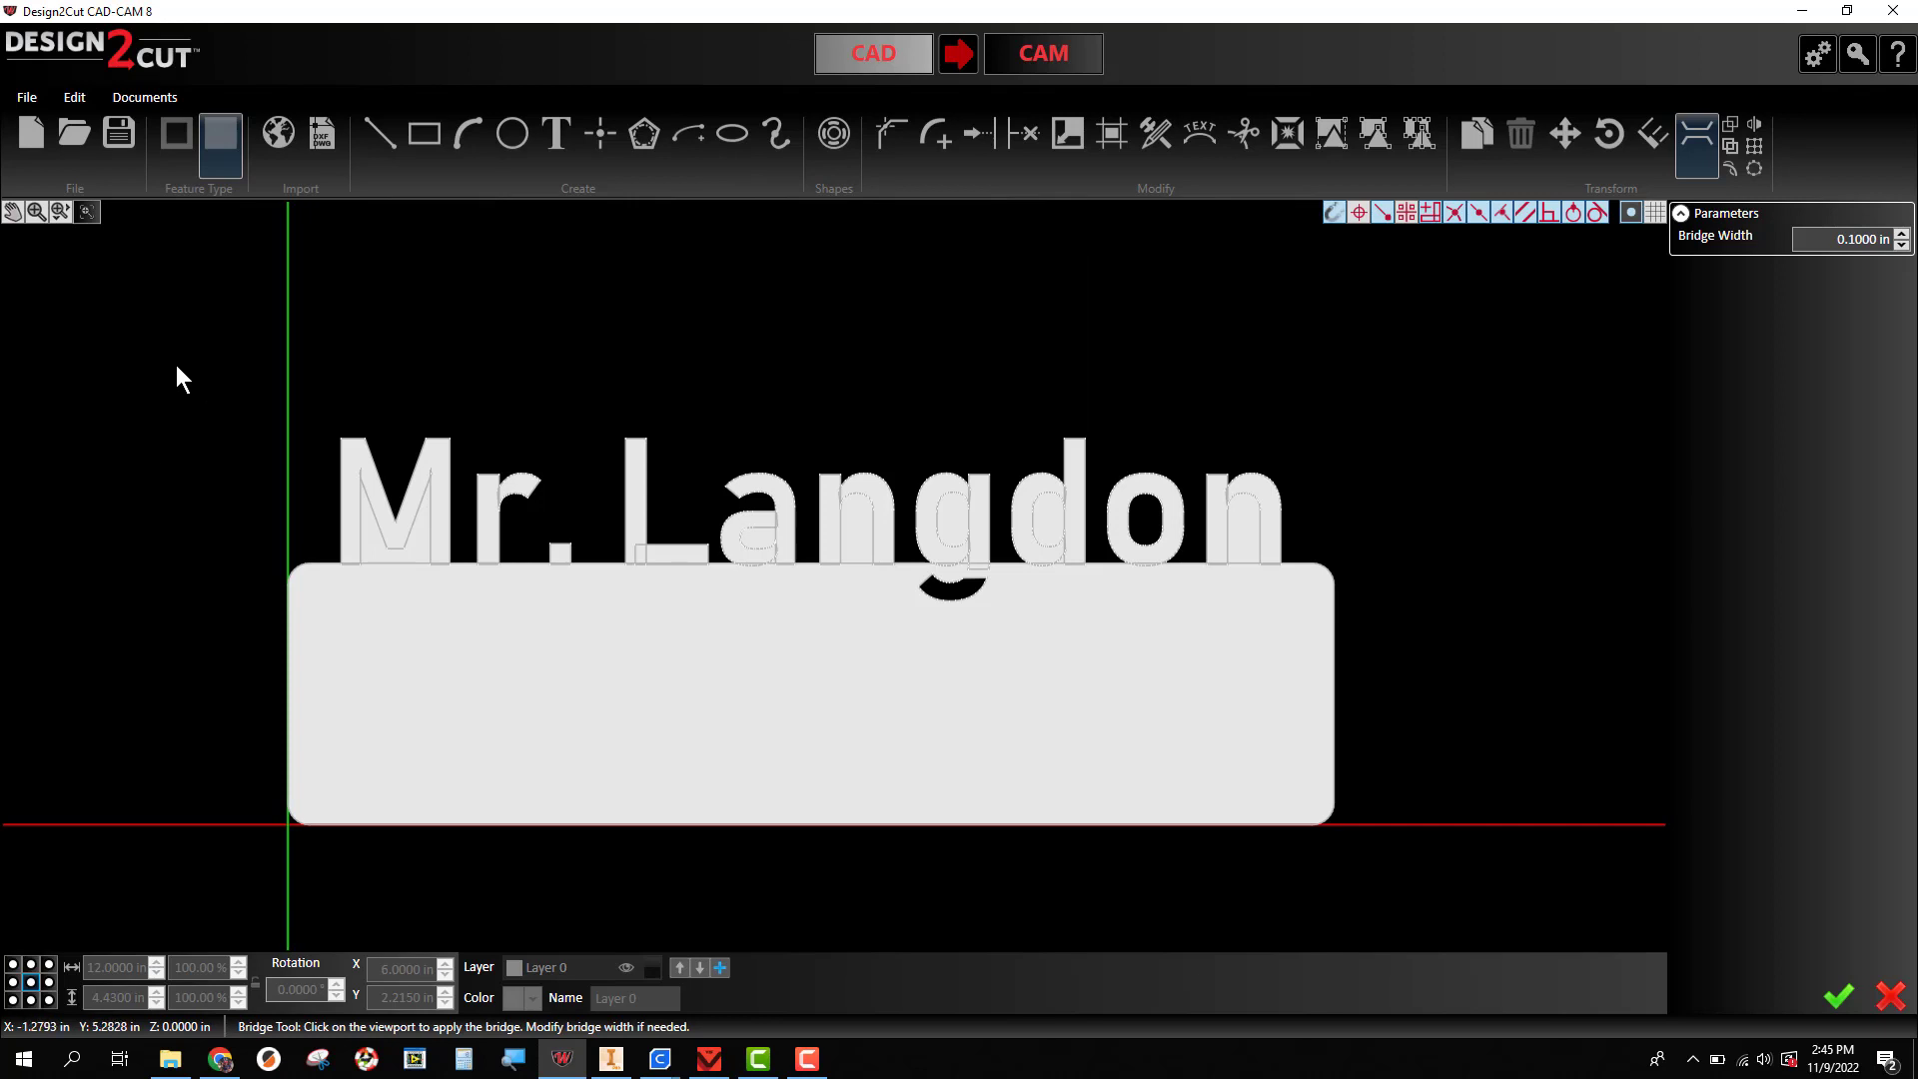
pyautogui.press('Escape')
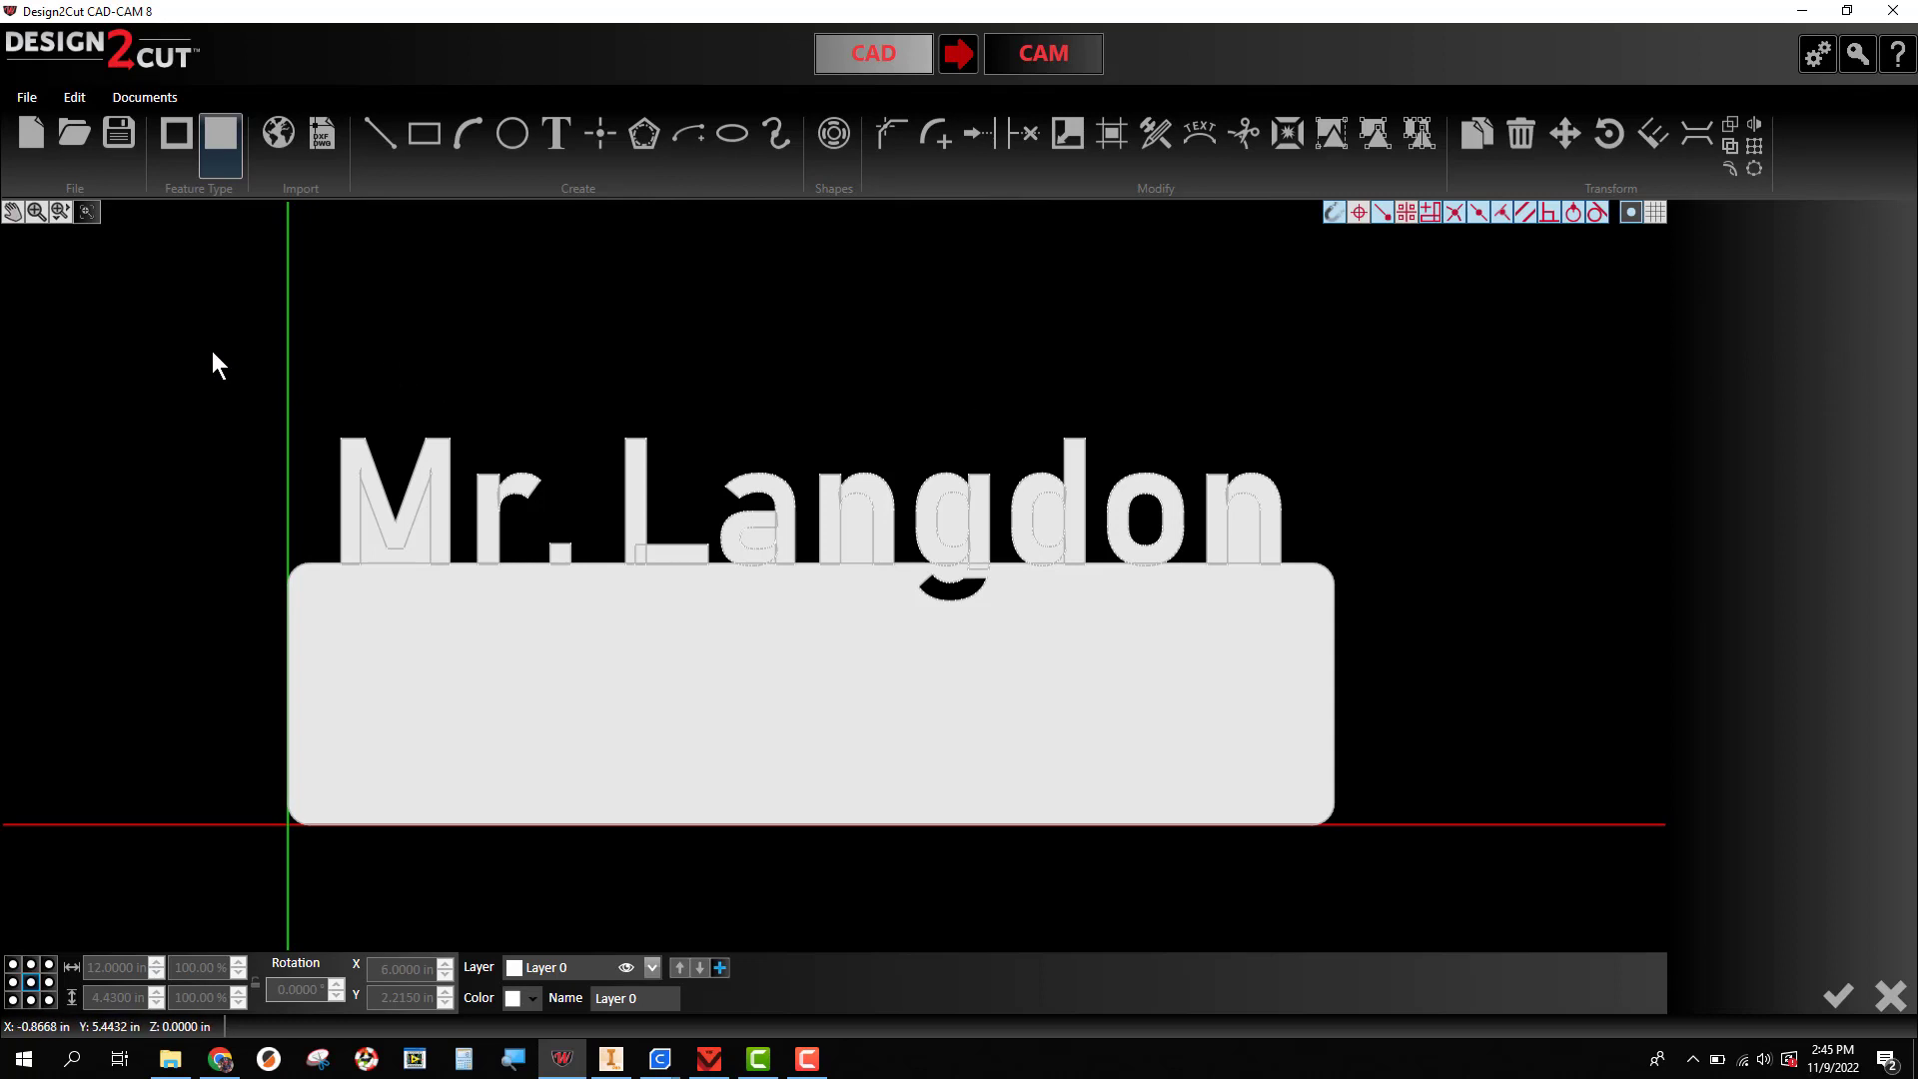
pyautogui.moveTo(212, 351); pyautogui.dragTo(1460, 871)
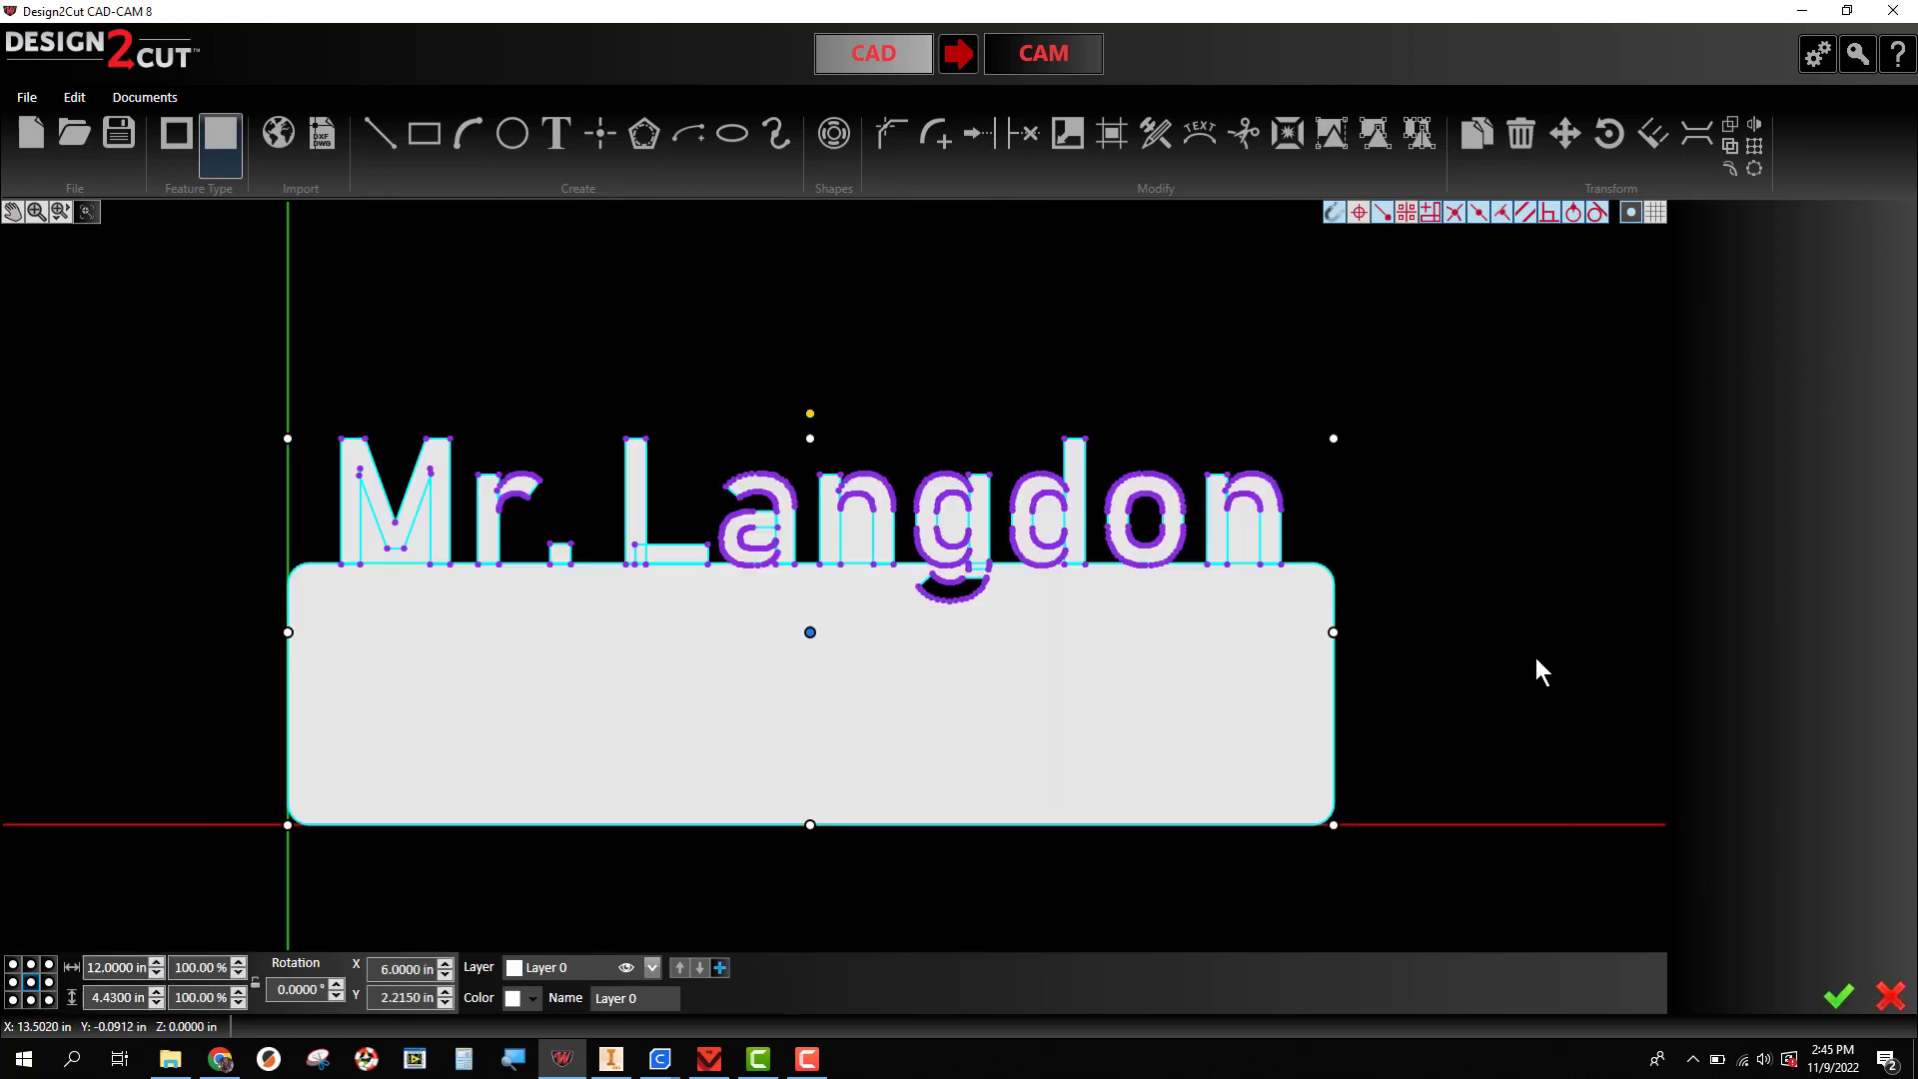
pyautogui.click(1726, 146)
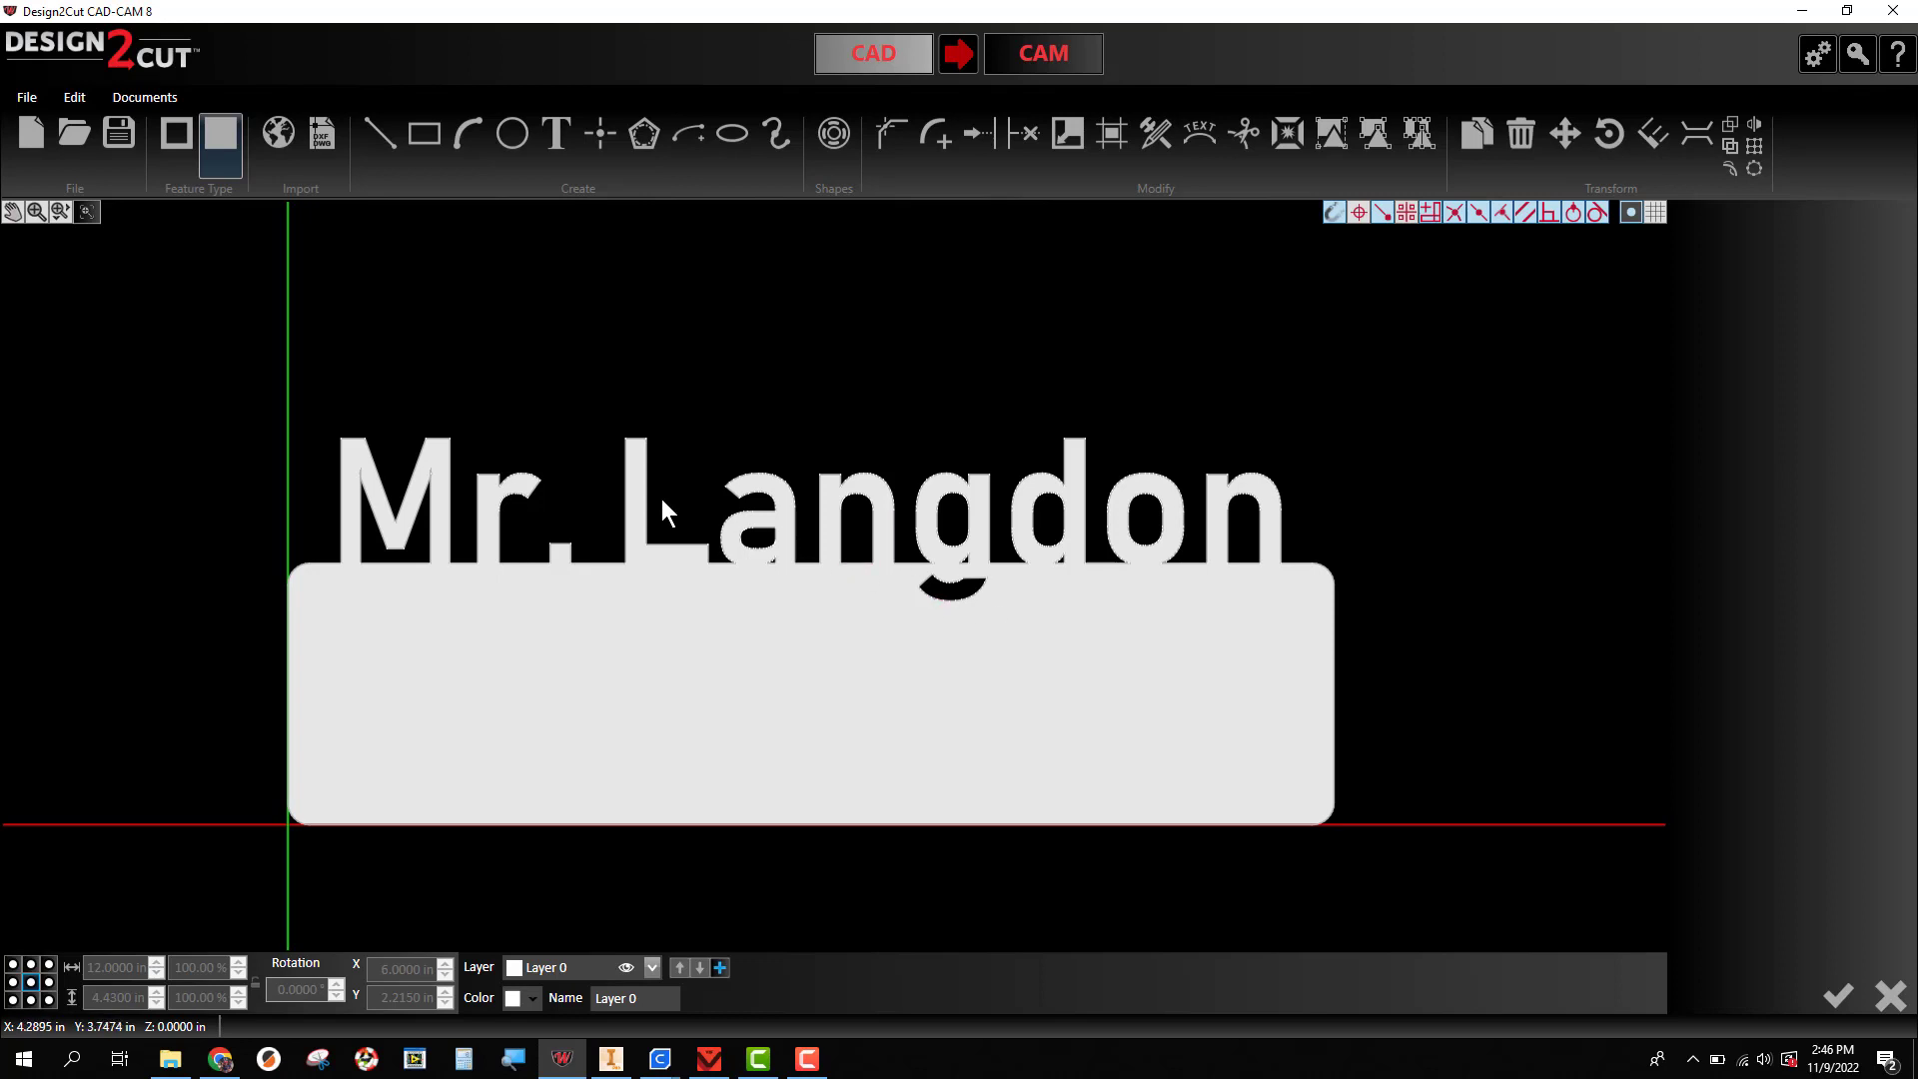
# - Trim away the stray sliver outlines at the two inner corners of the letter M
pyautogui.scroll(1, 661, 499)
pyautogui.scroll(4, 273, 459)
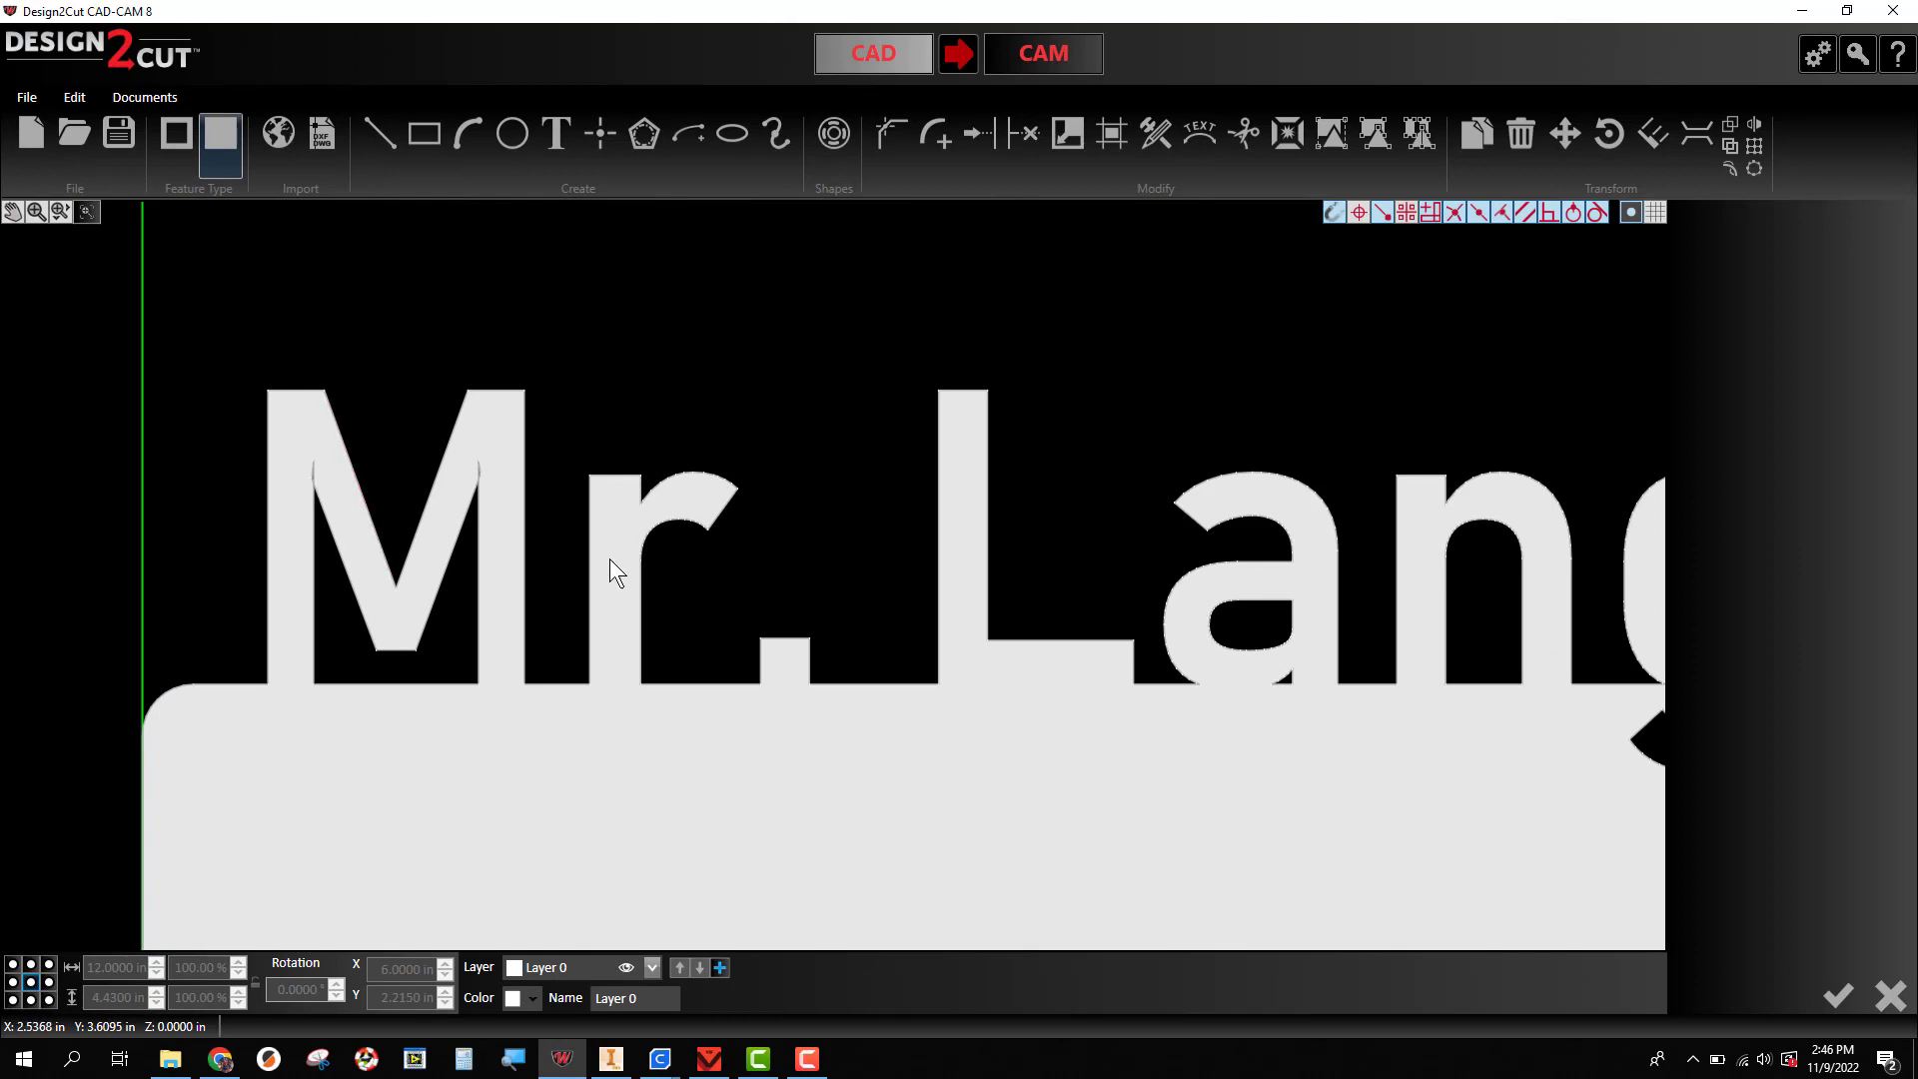
pyautogui.scroll(1, 414, 449)
pyautogui.scroll(2, 313, 467)
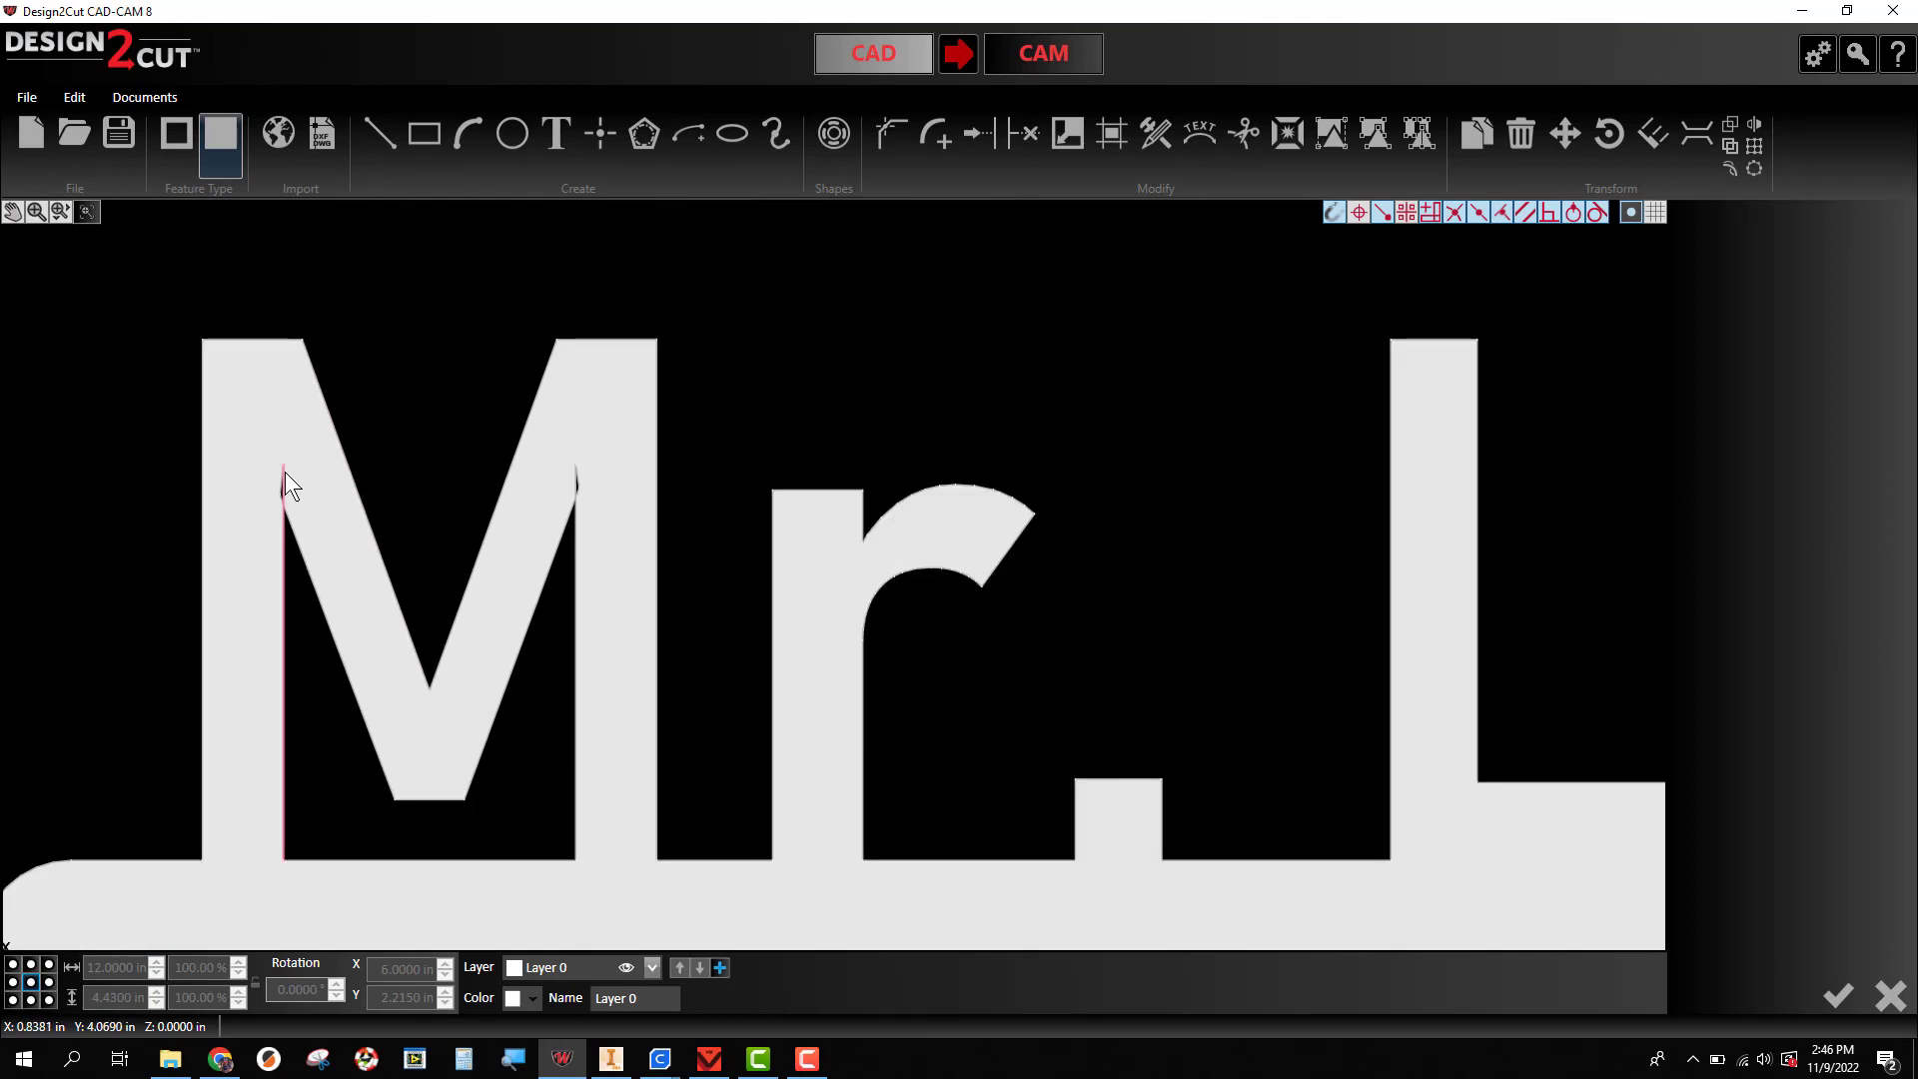
pyautogui.scroll(1, 111, 484)
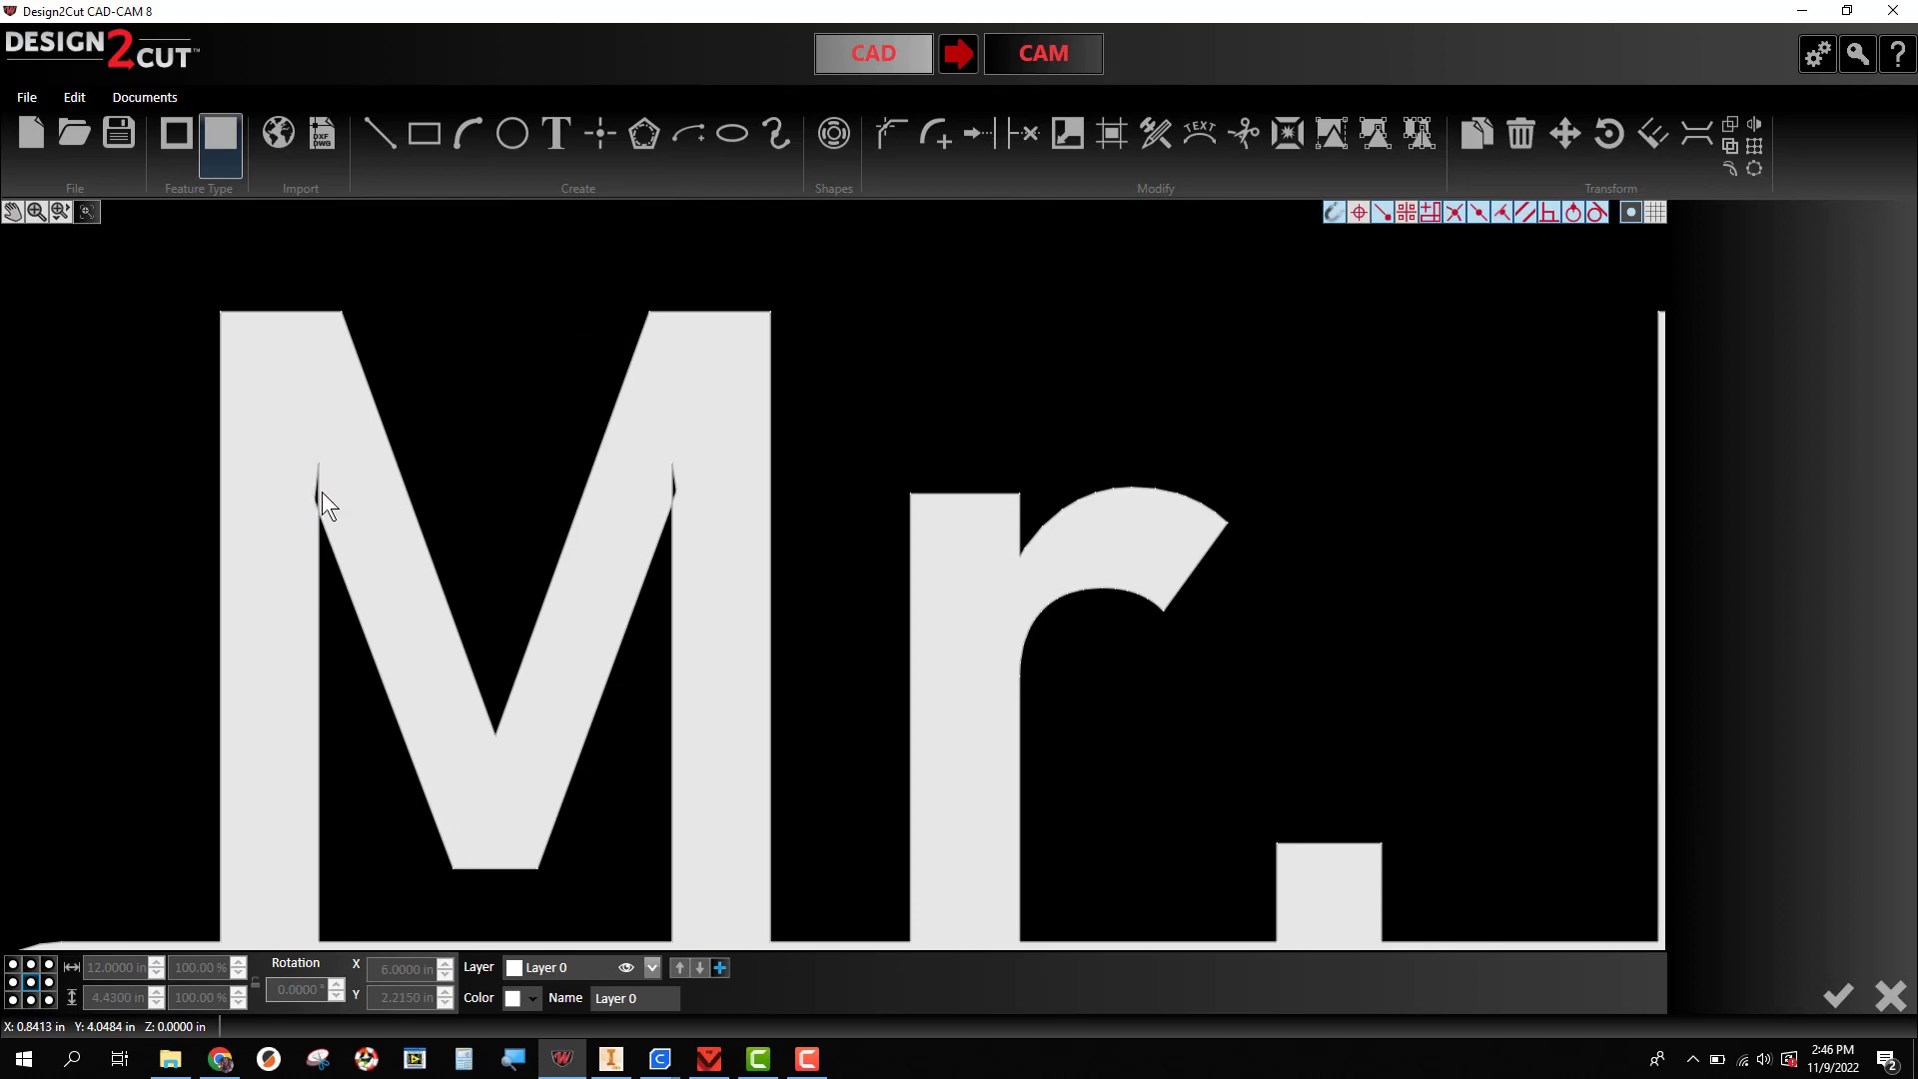
pyautogui.scroll(3, 304, 505)
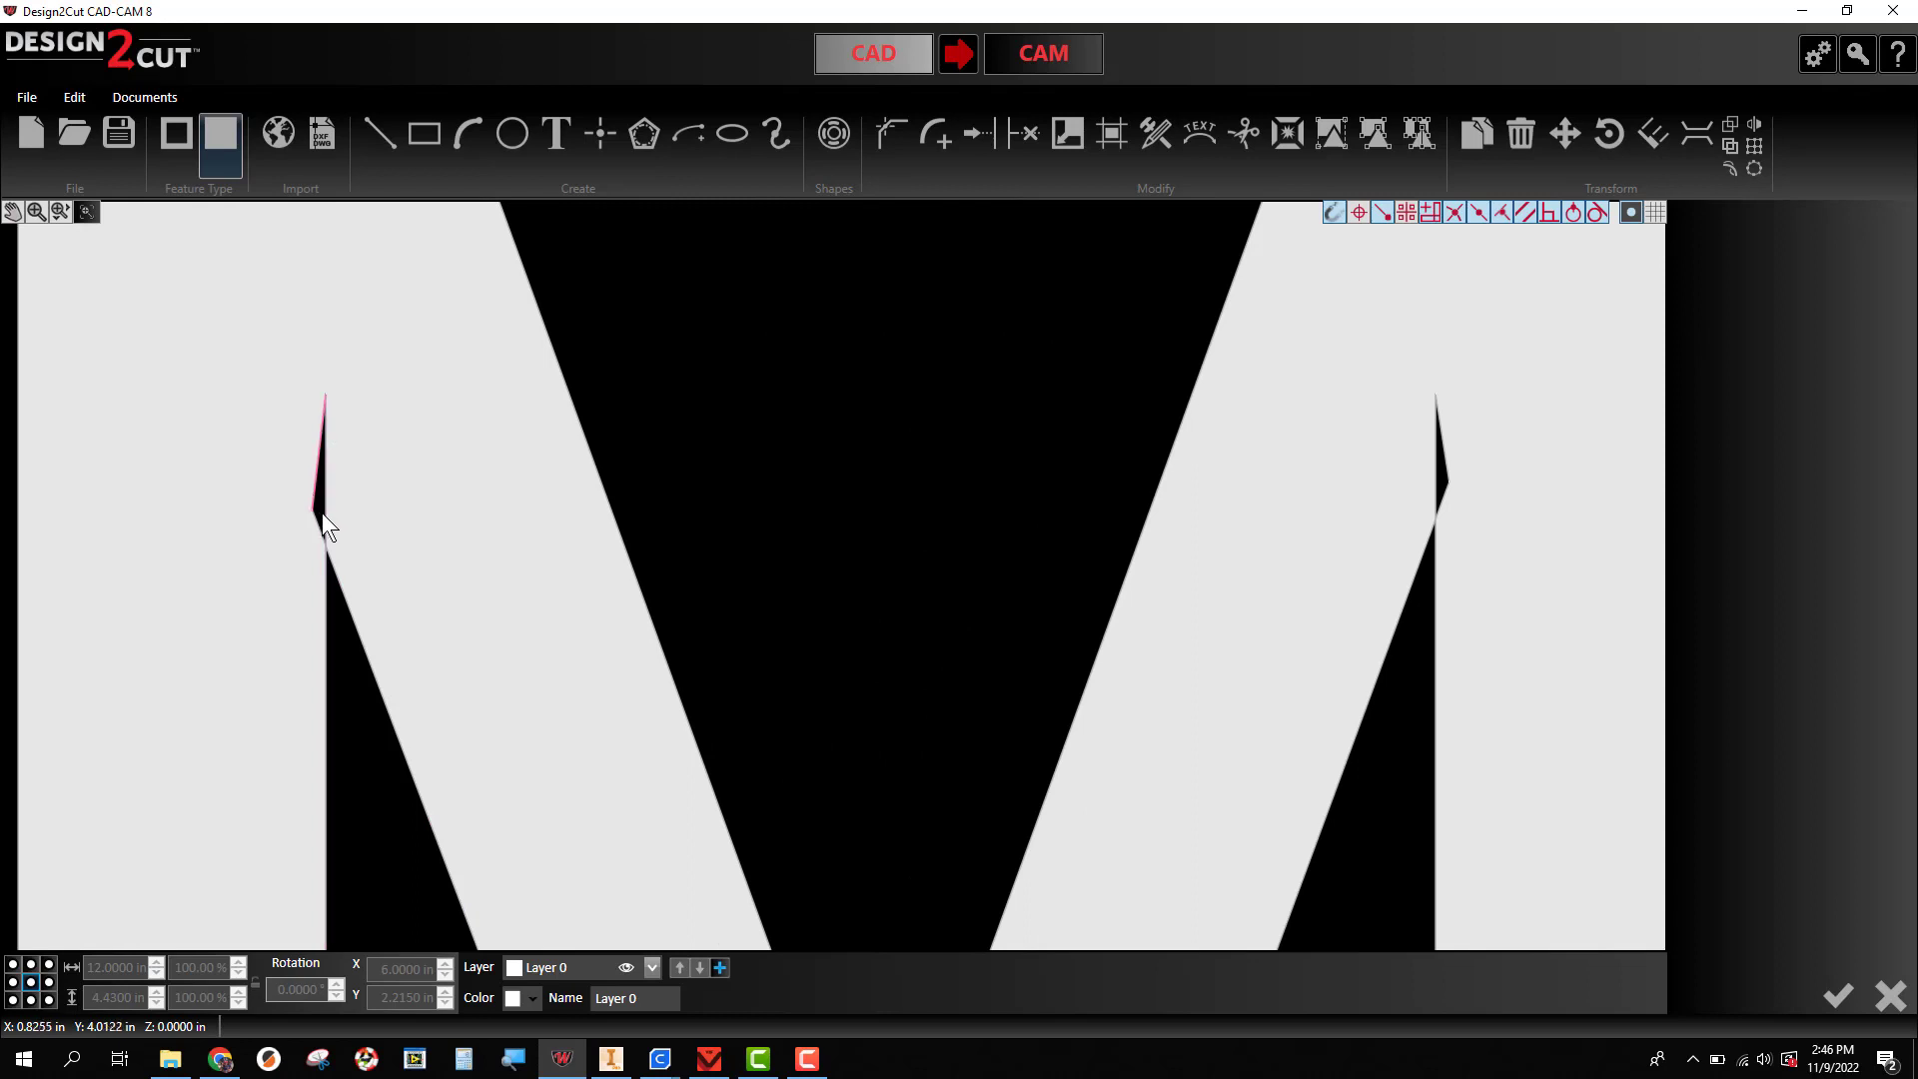
pyautogui.scroll(-3, 329, 484)
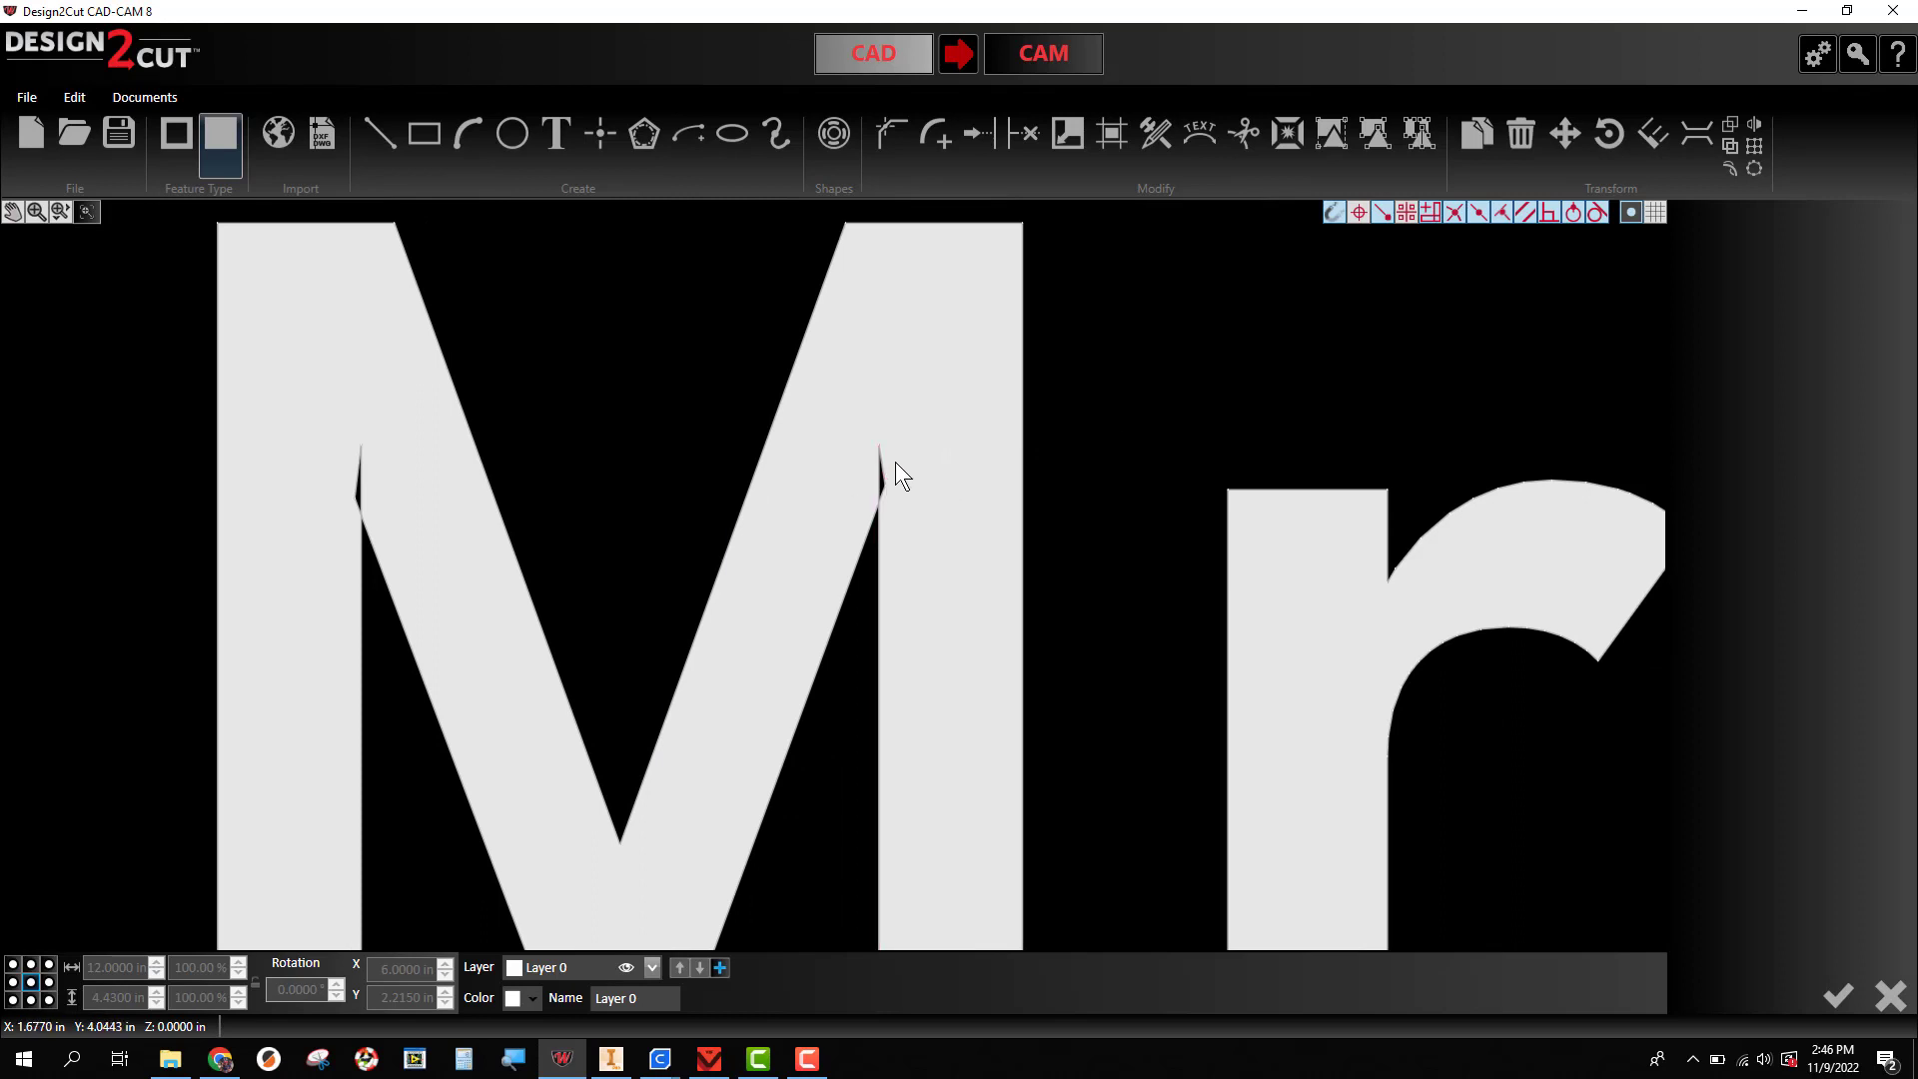
pyautogui.click(1020, 146)
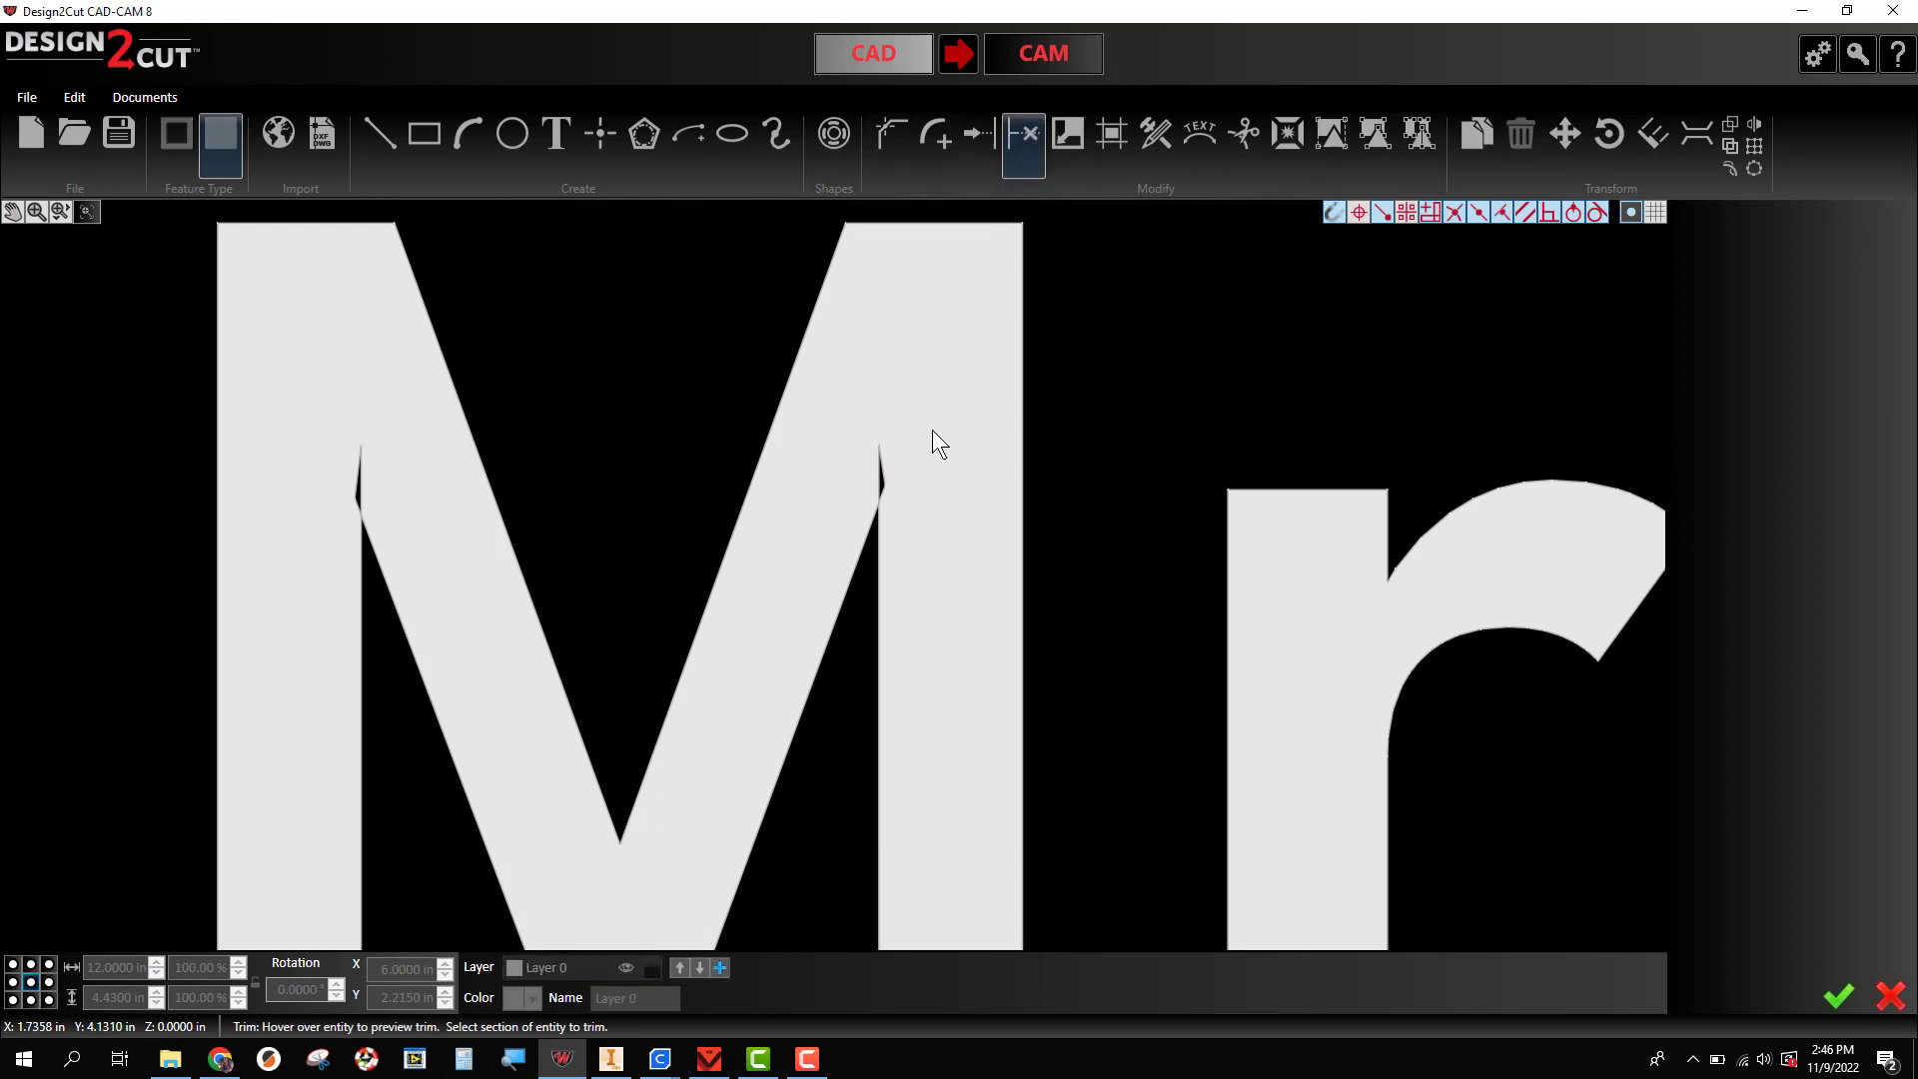
pyautogui.click(884, 471)
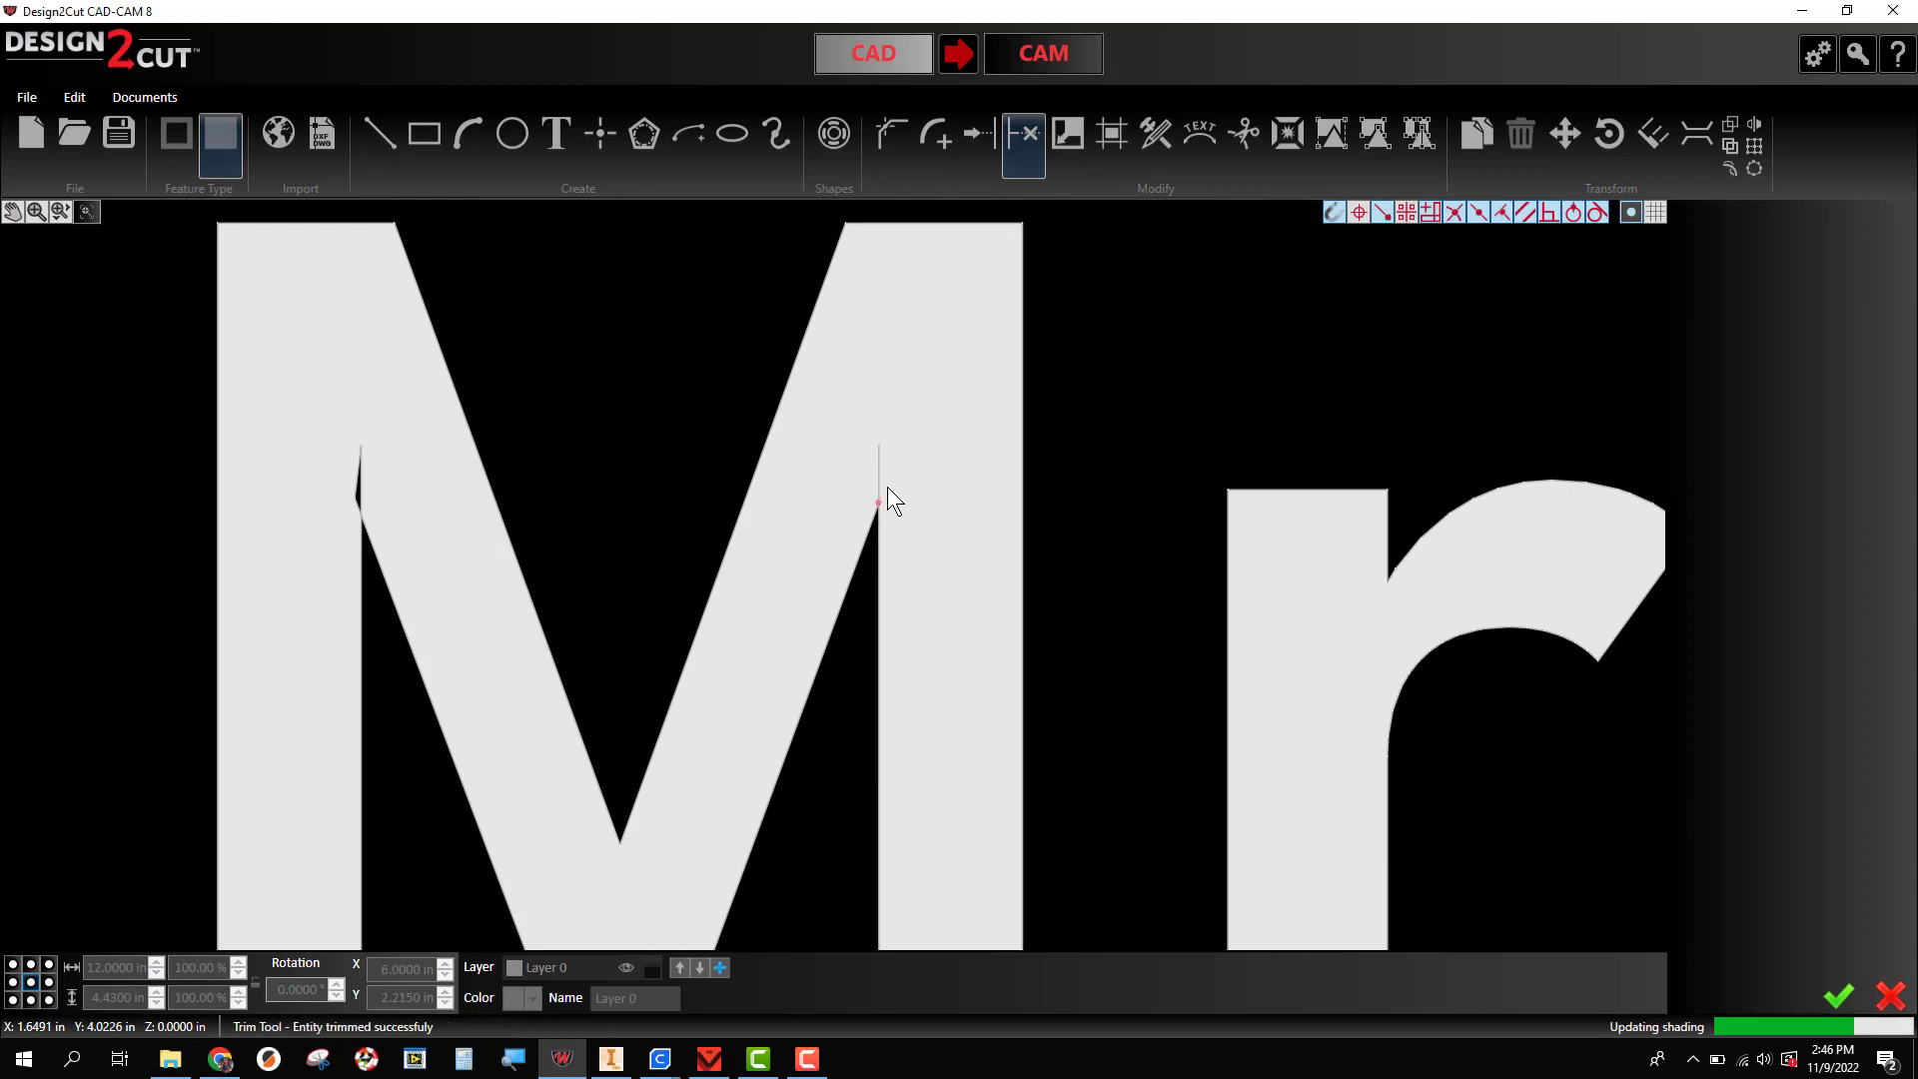
pyautogui.click(878, 487)
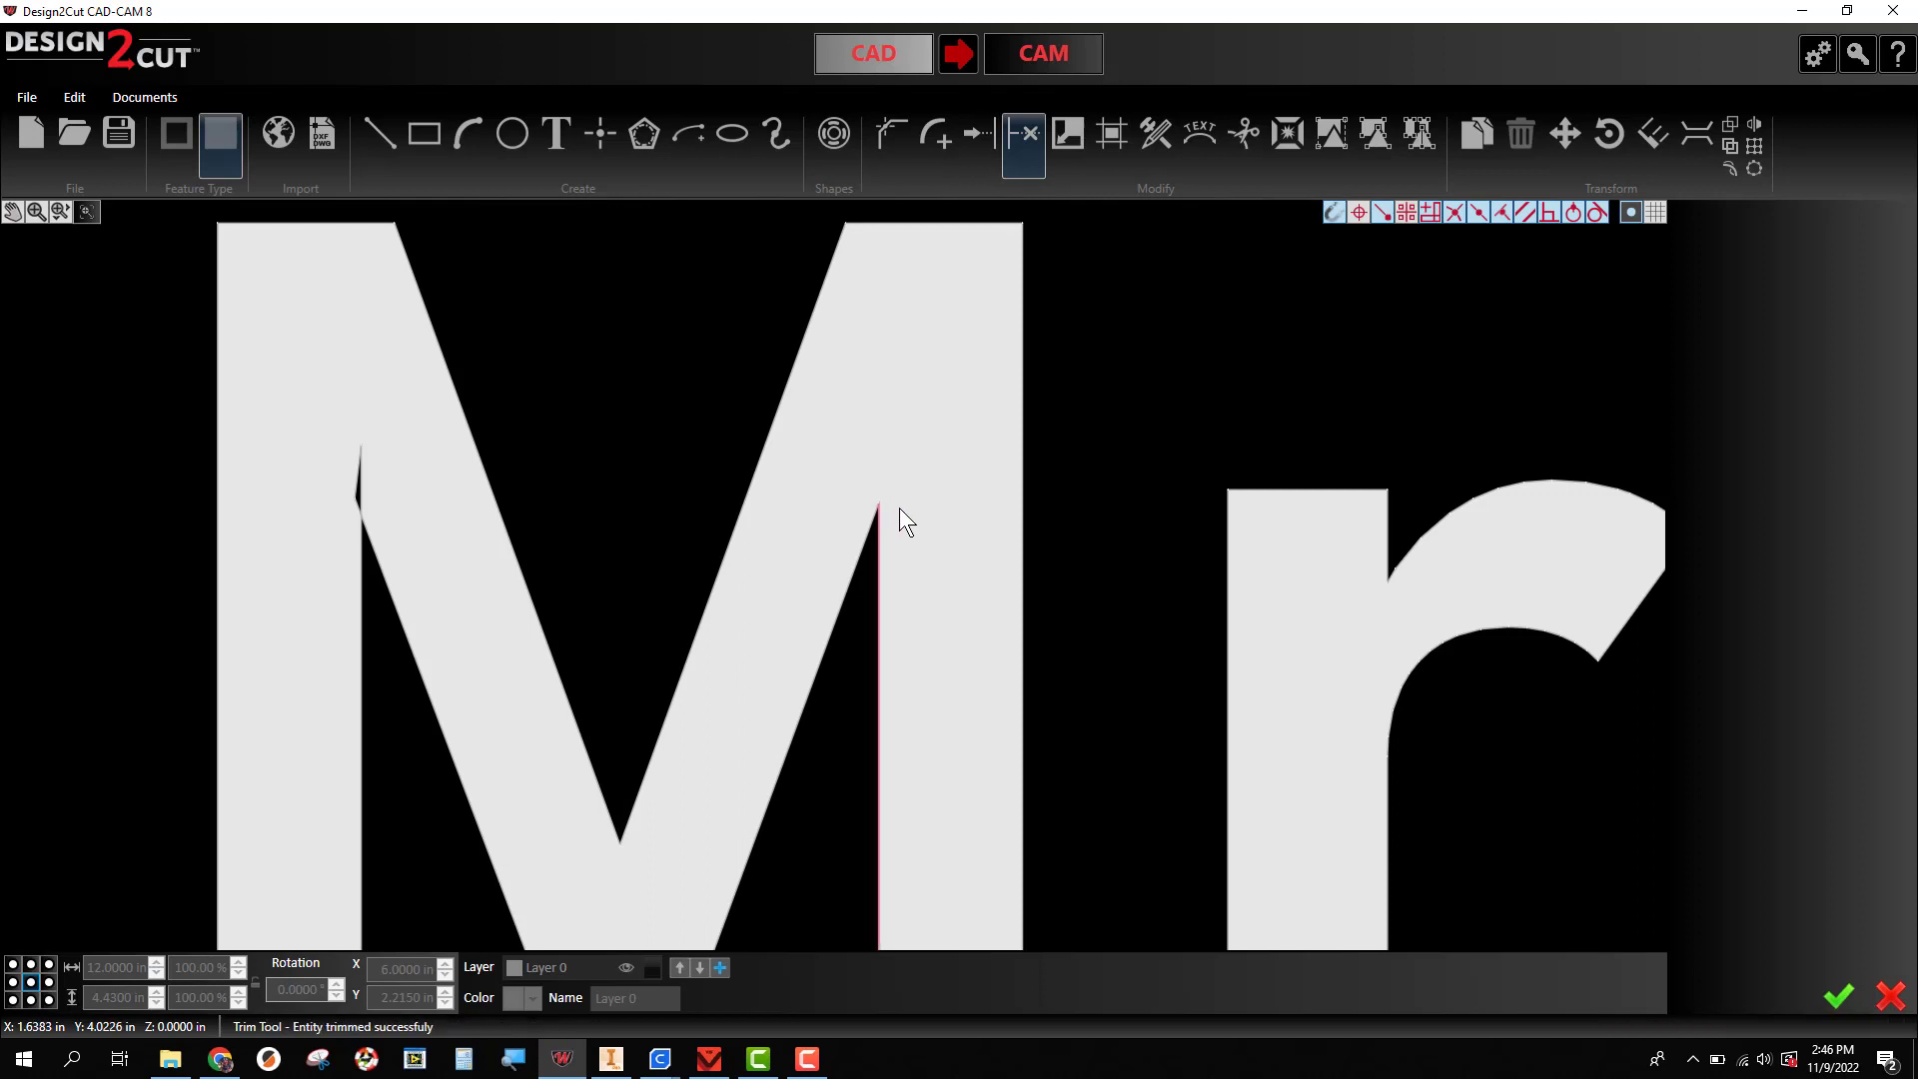
pyautogui.scroll(1, 888, 503)
pyautogui.scroll(1, 889, 505)
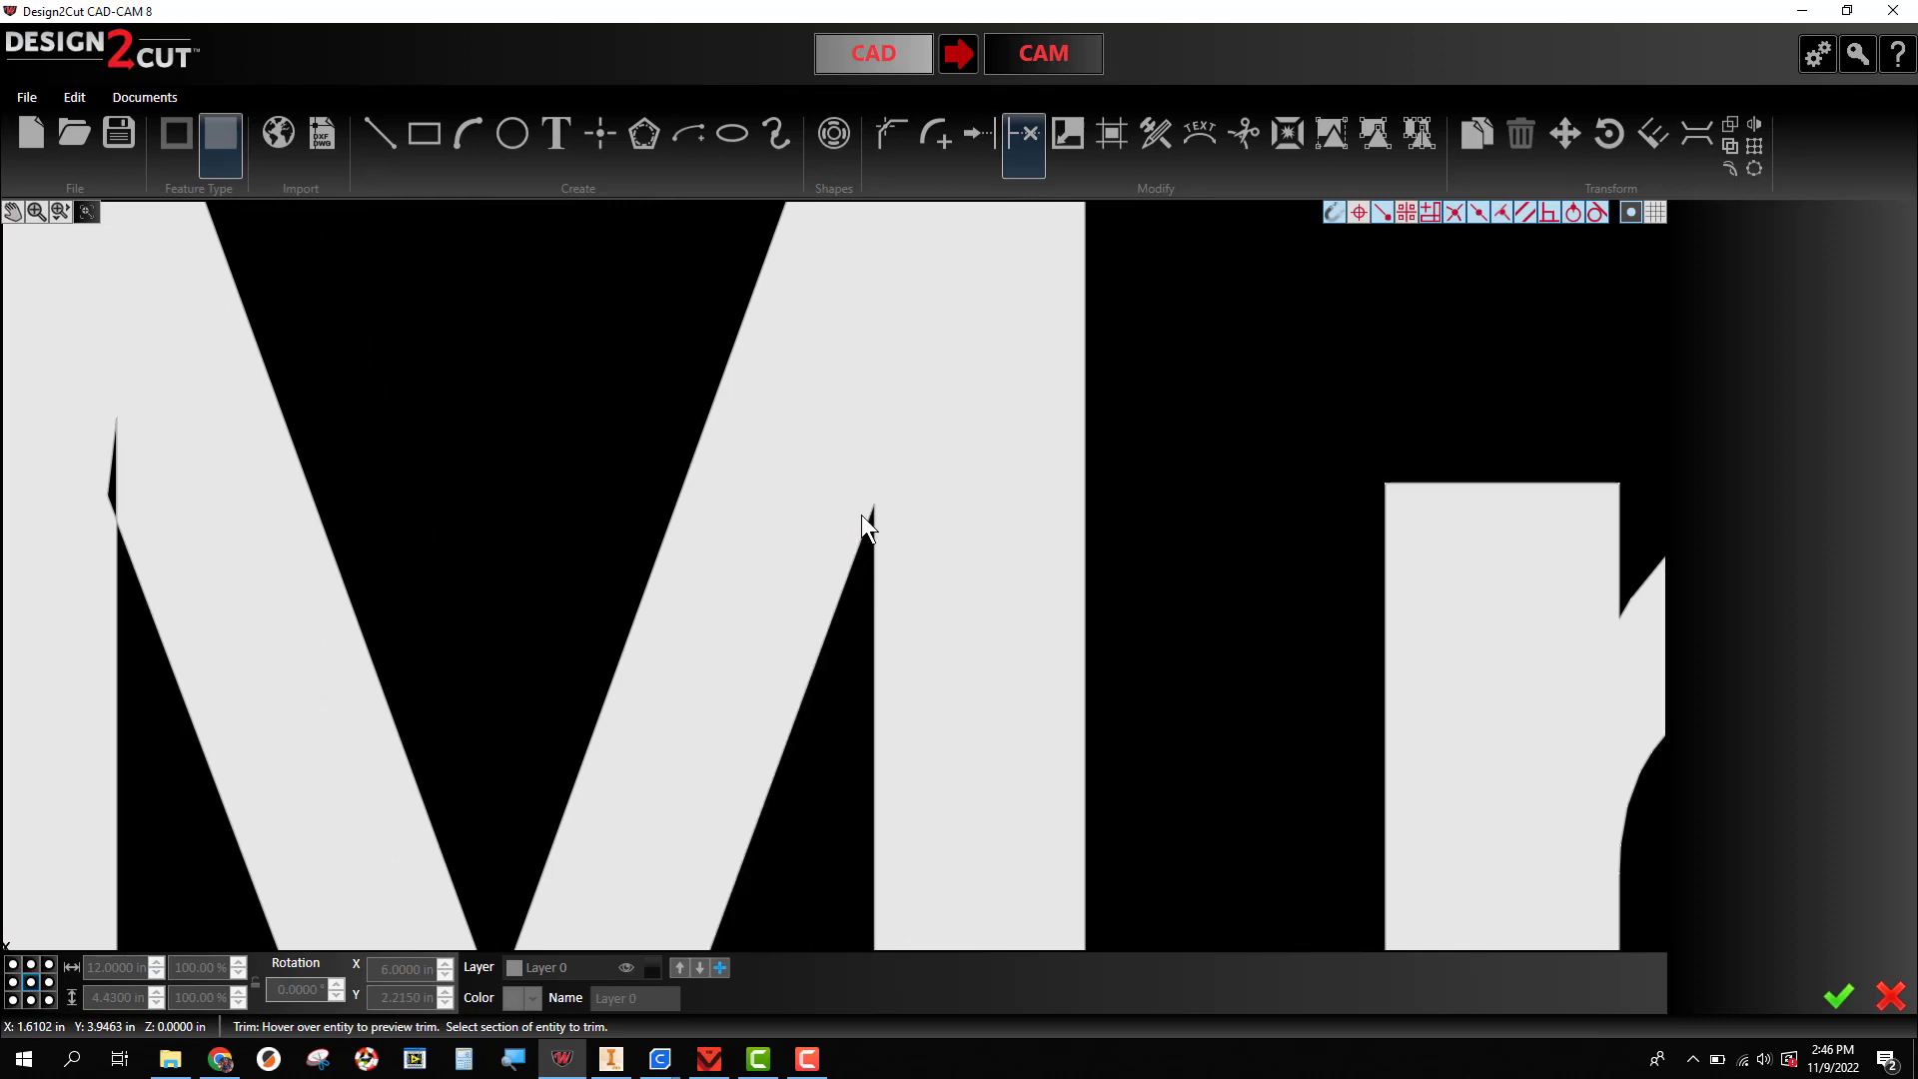
pyautogui.click(110, 465)
# - Examine the remaining letters and their joints with the plate for leftover slivers or overlapping lines
pyautogui.scroll(-4, 459, 501)
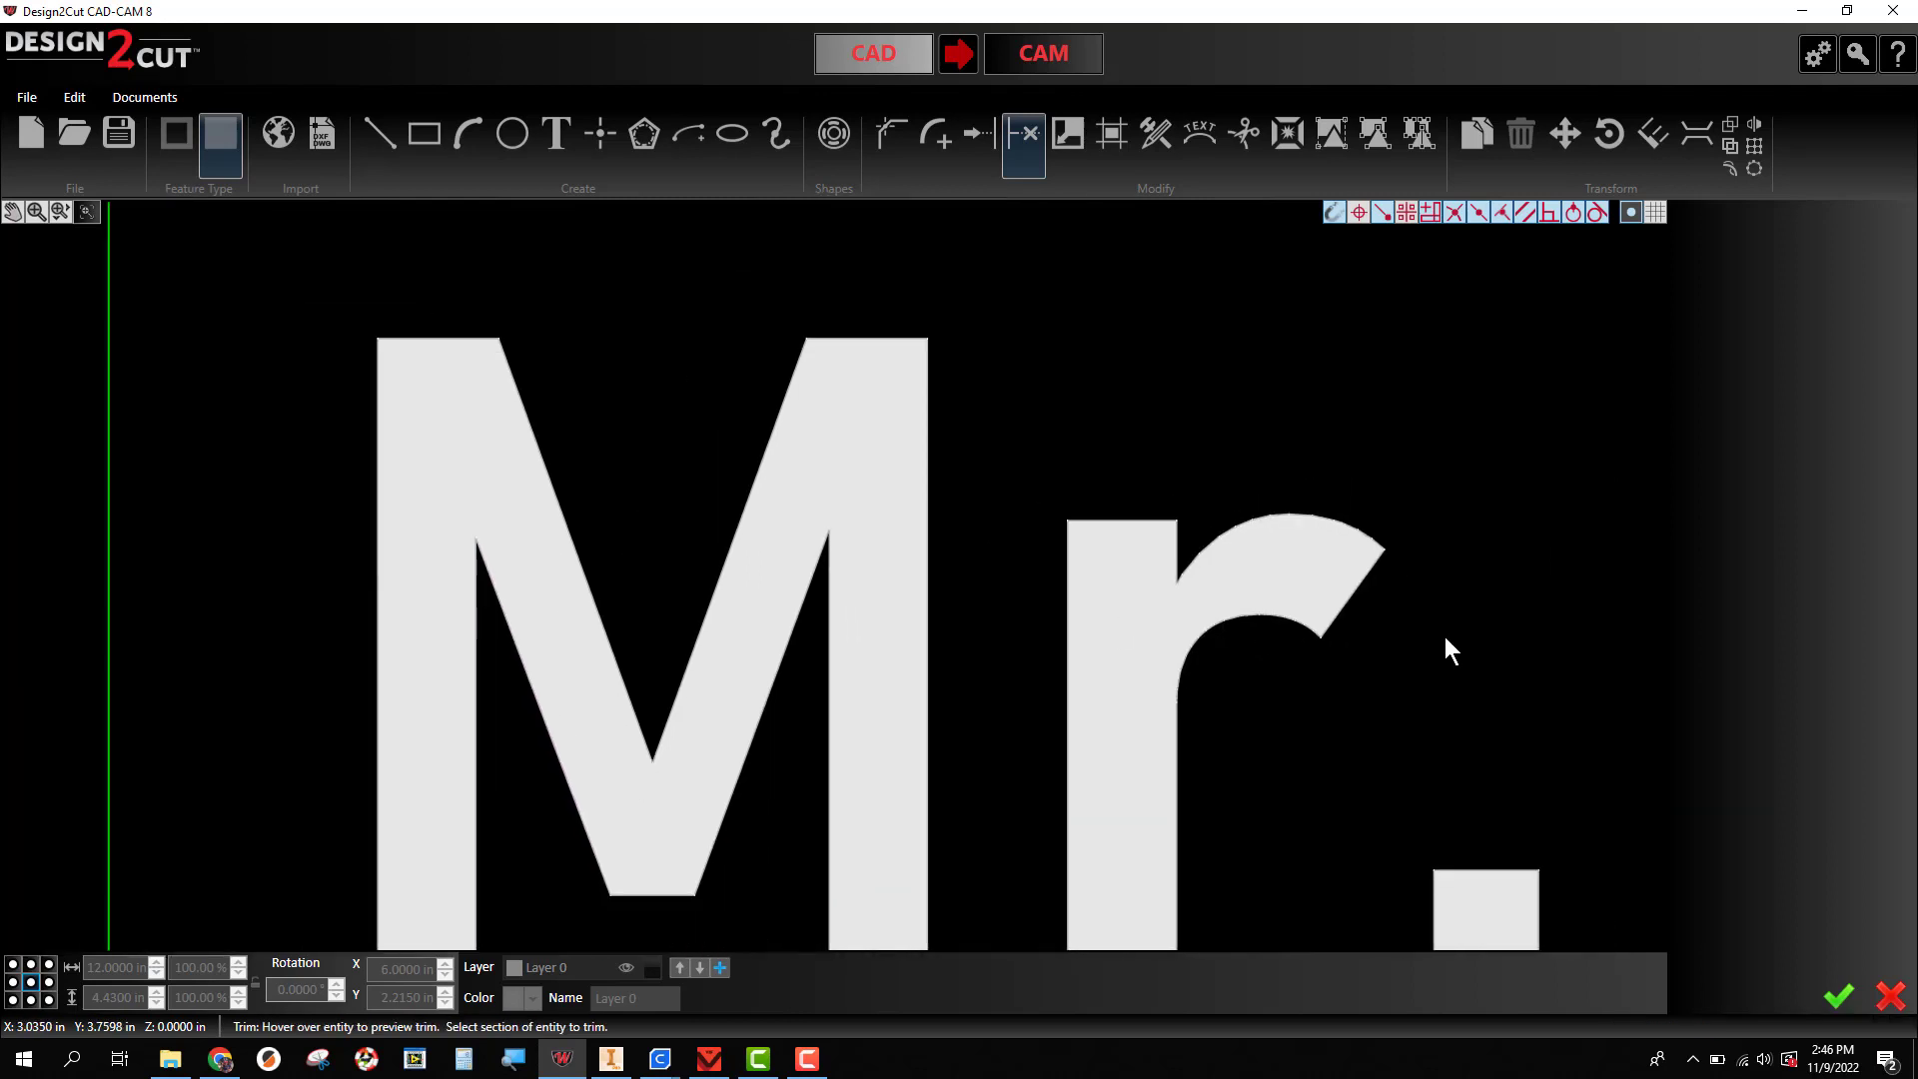
pyautogui.moveTo(1454, 627); pyautogui.dragTo(843, 506, button='middle')
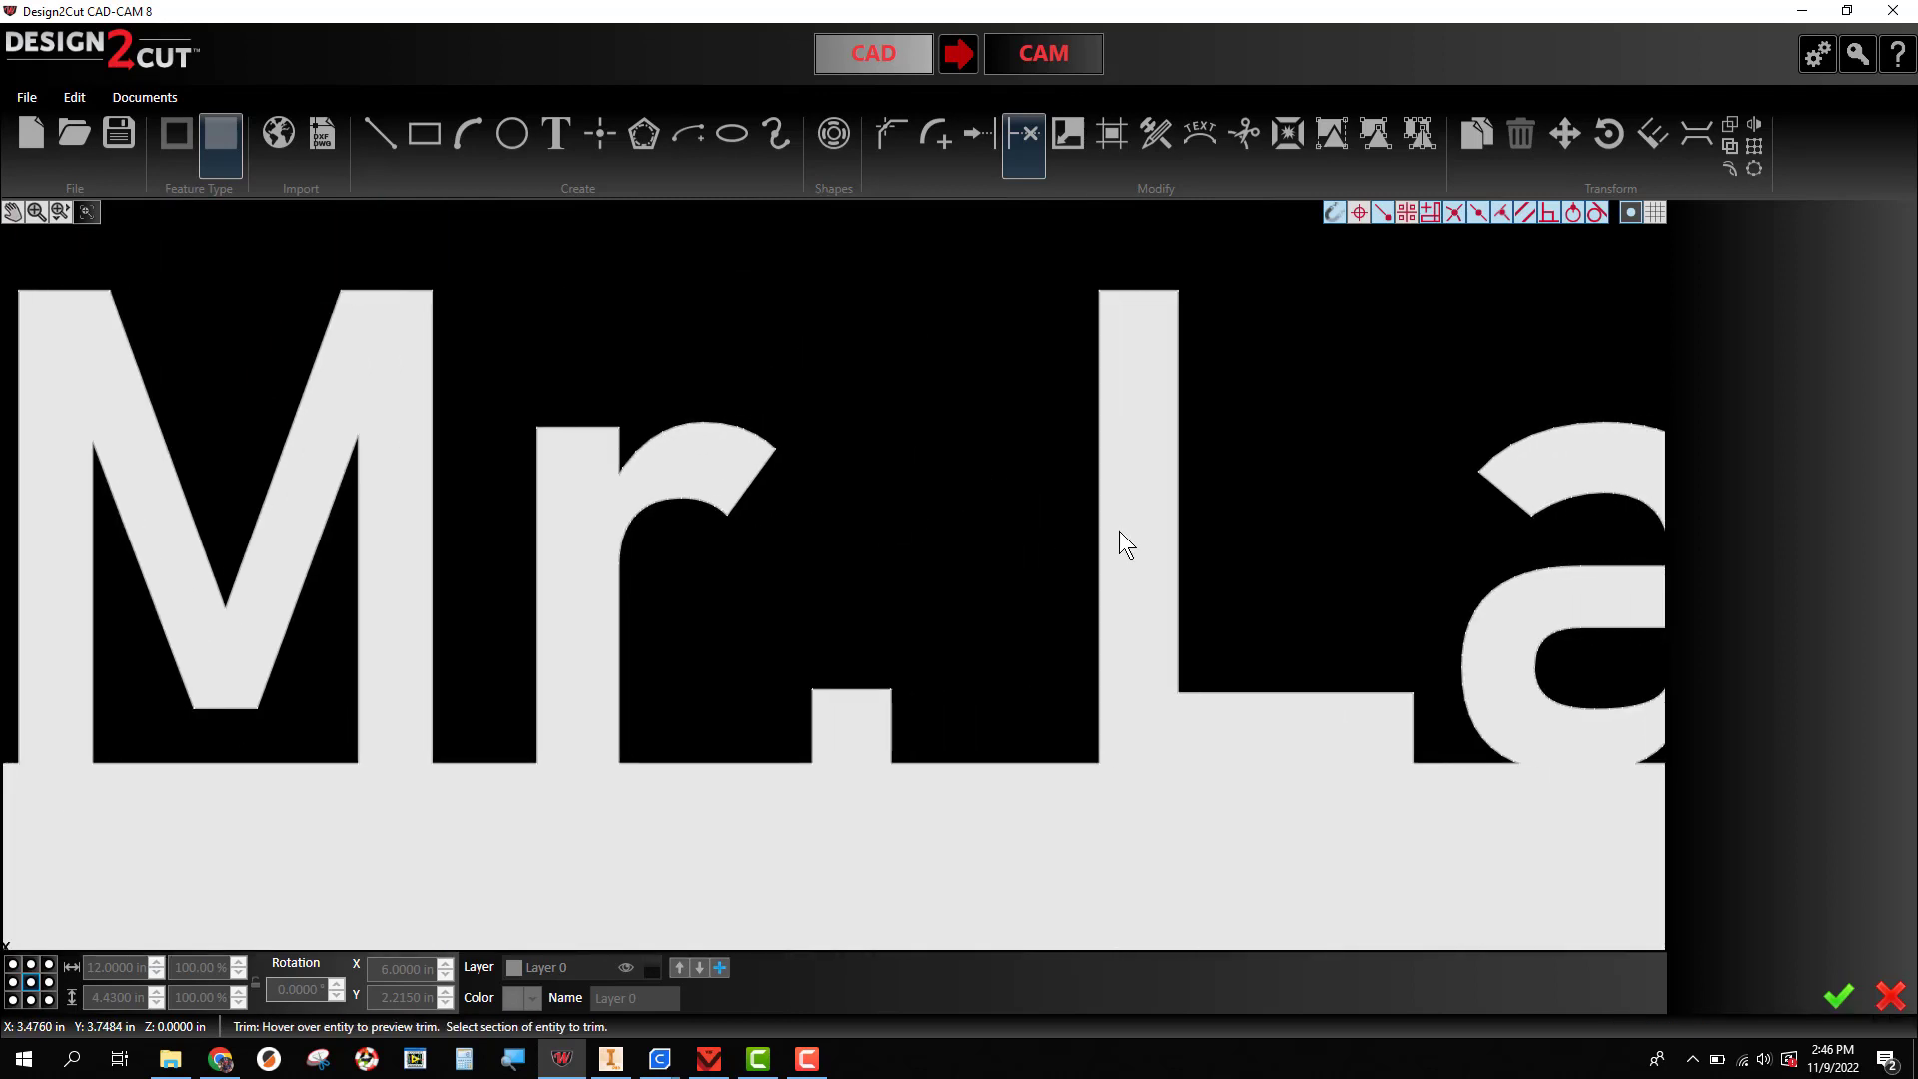
pyautogui.moveTo(1262, 549); pyautogui.dragTo(928, 539, button='middle')
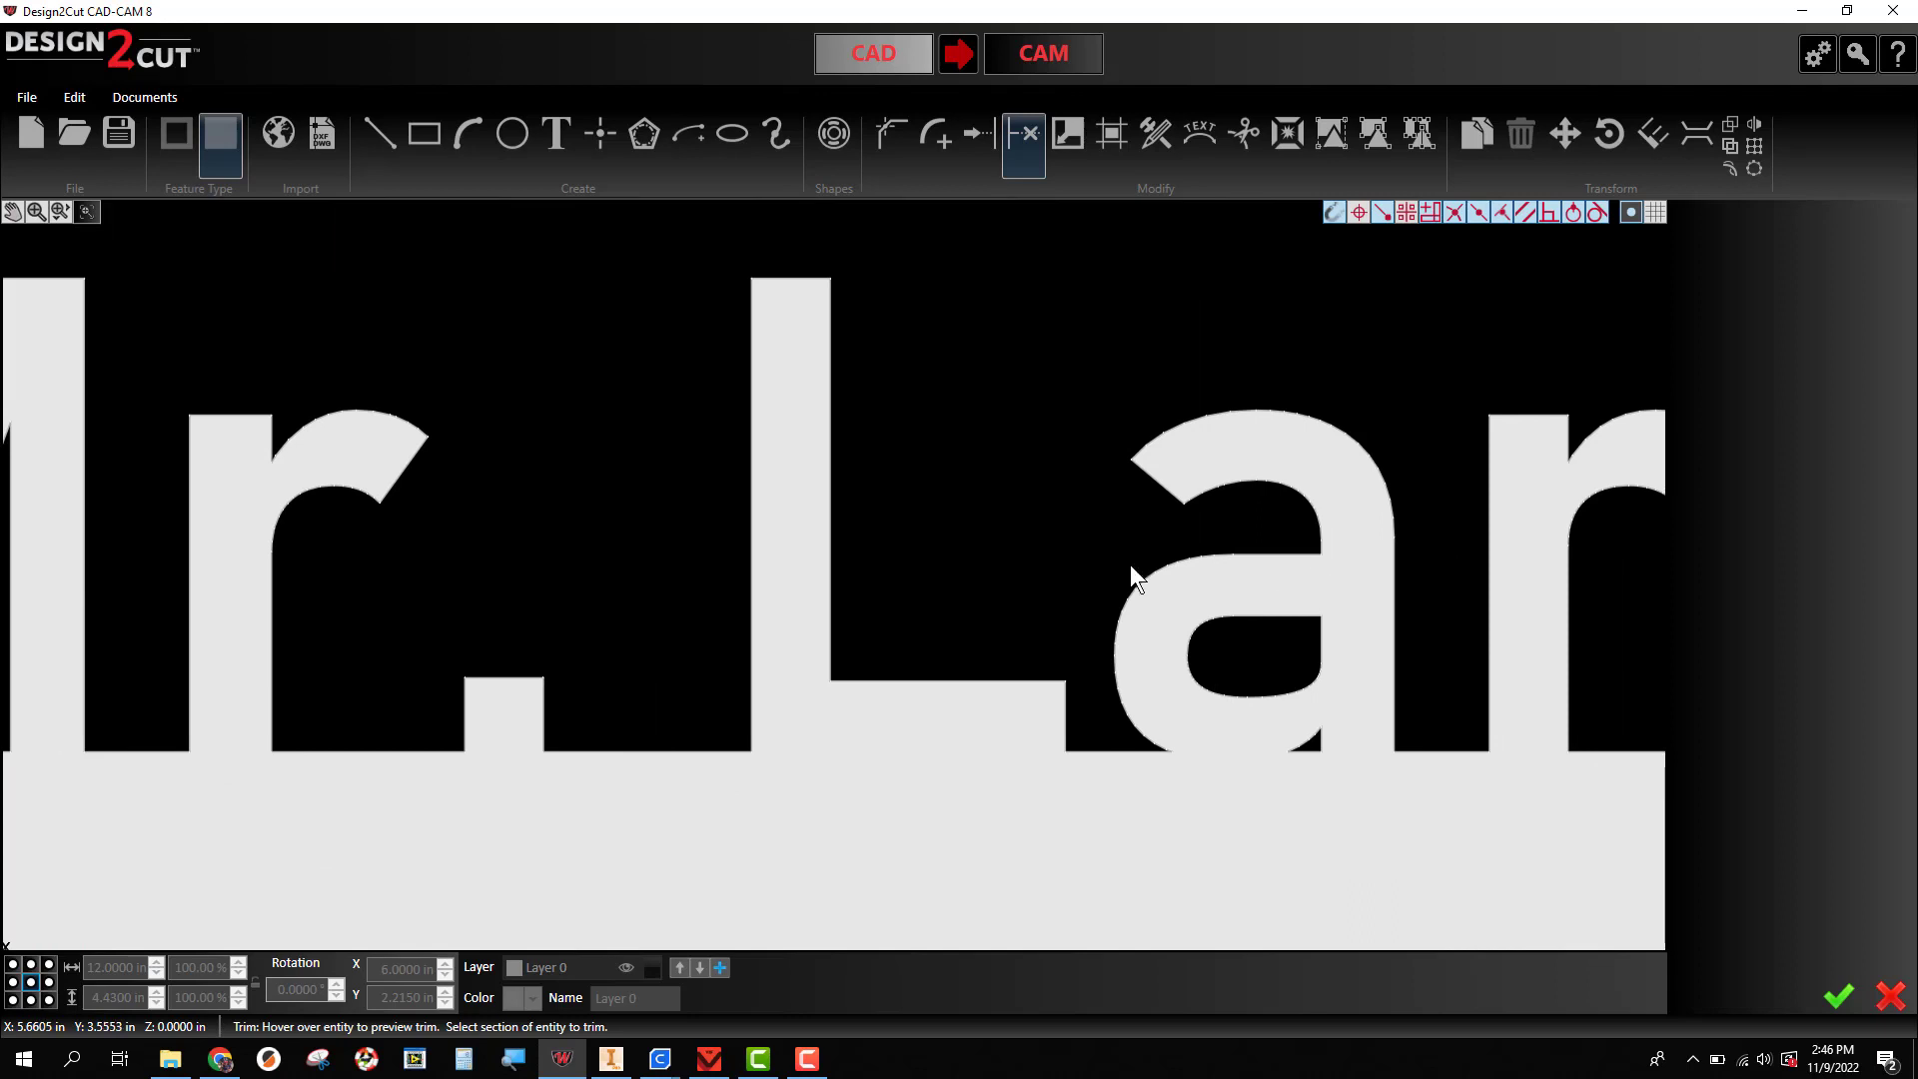
pyautogui.moveTo(1461, 560); pyautogui.dragTo(1022, 543, button='middle')
pyautogui.moveTo(1212, 521); pyautogui.dragTo(939, 509, button='middle')
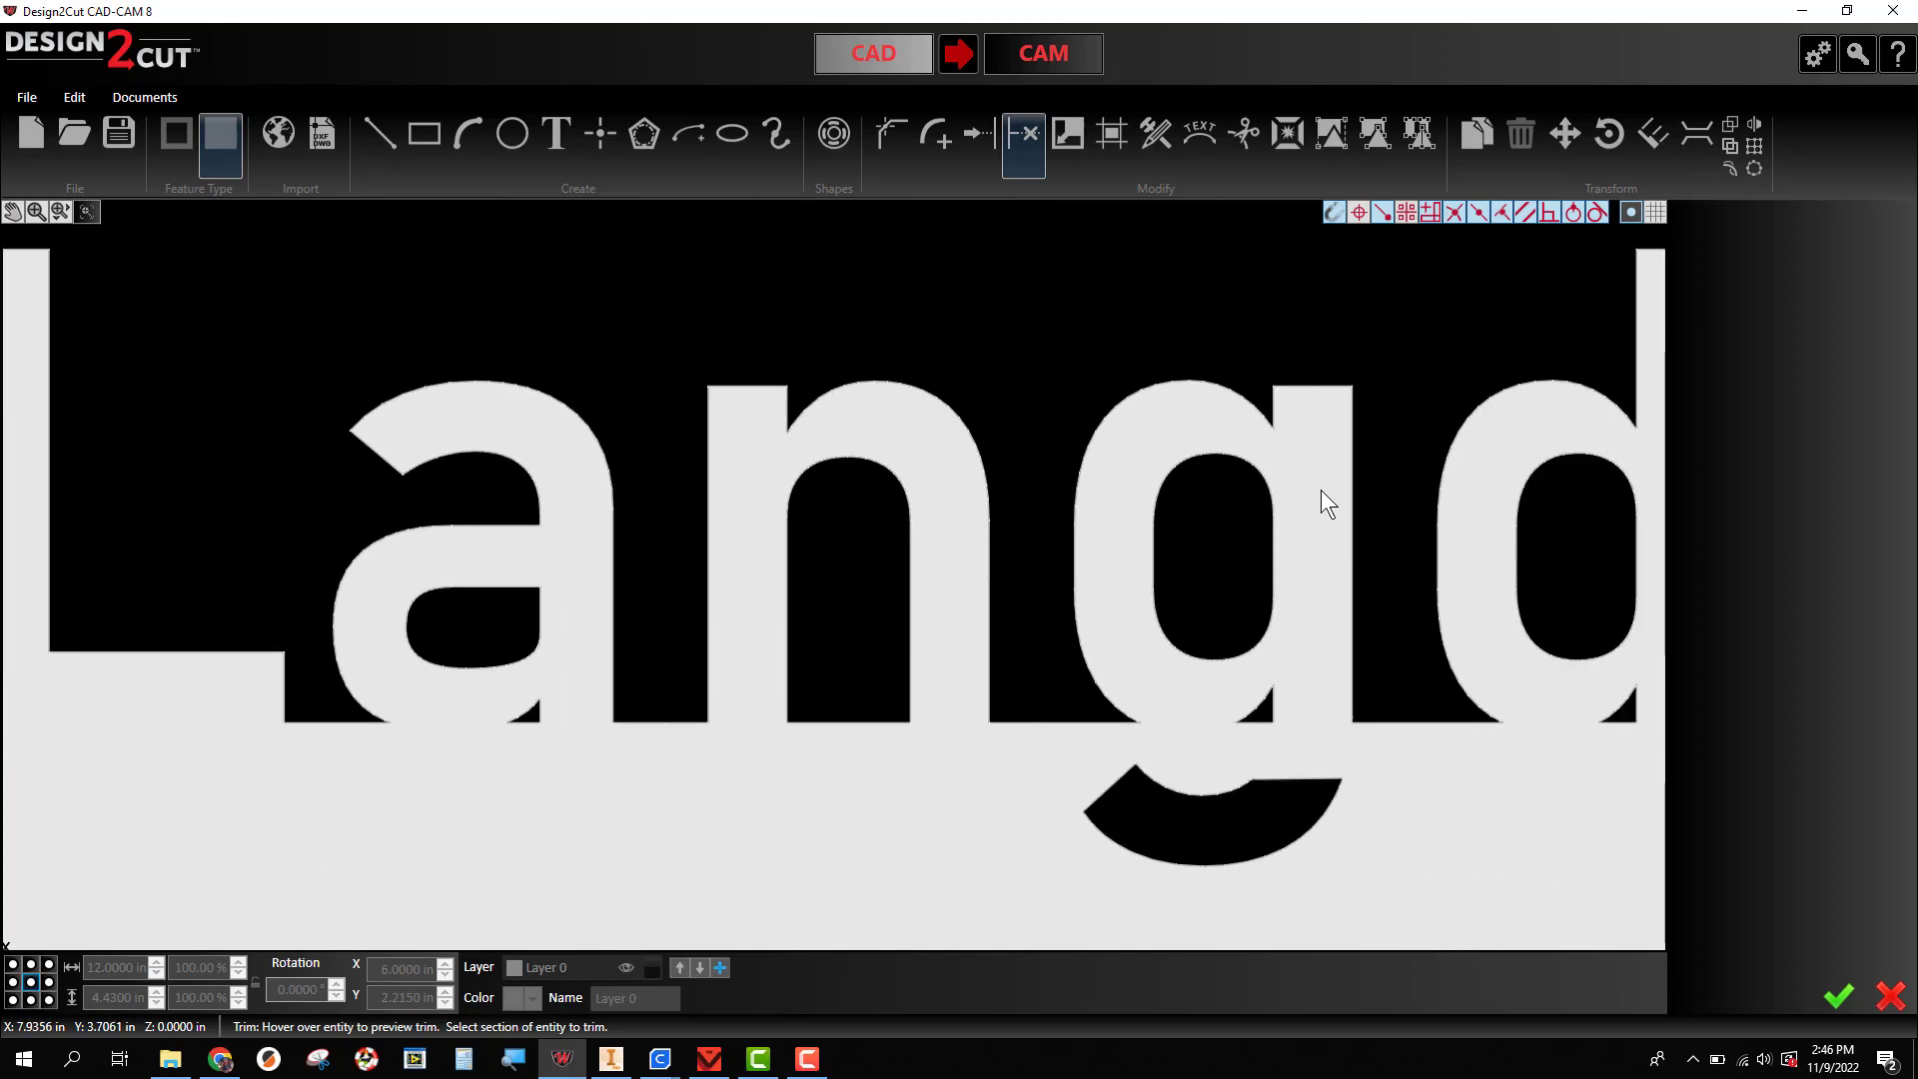
pyautogui.moveTo(1321, 489)
pyautogui.mouseDown(button='middle')
pyautogui.moveTo(678, 499)
pyautogui.moveTo(1130, 512)
pyautogui.moveTo(1001, 508)
pyautogui.mouseUp(button='middle')
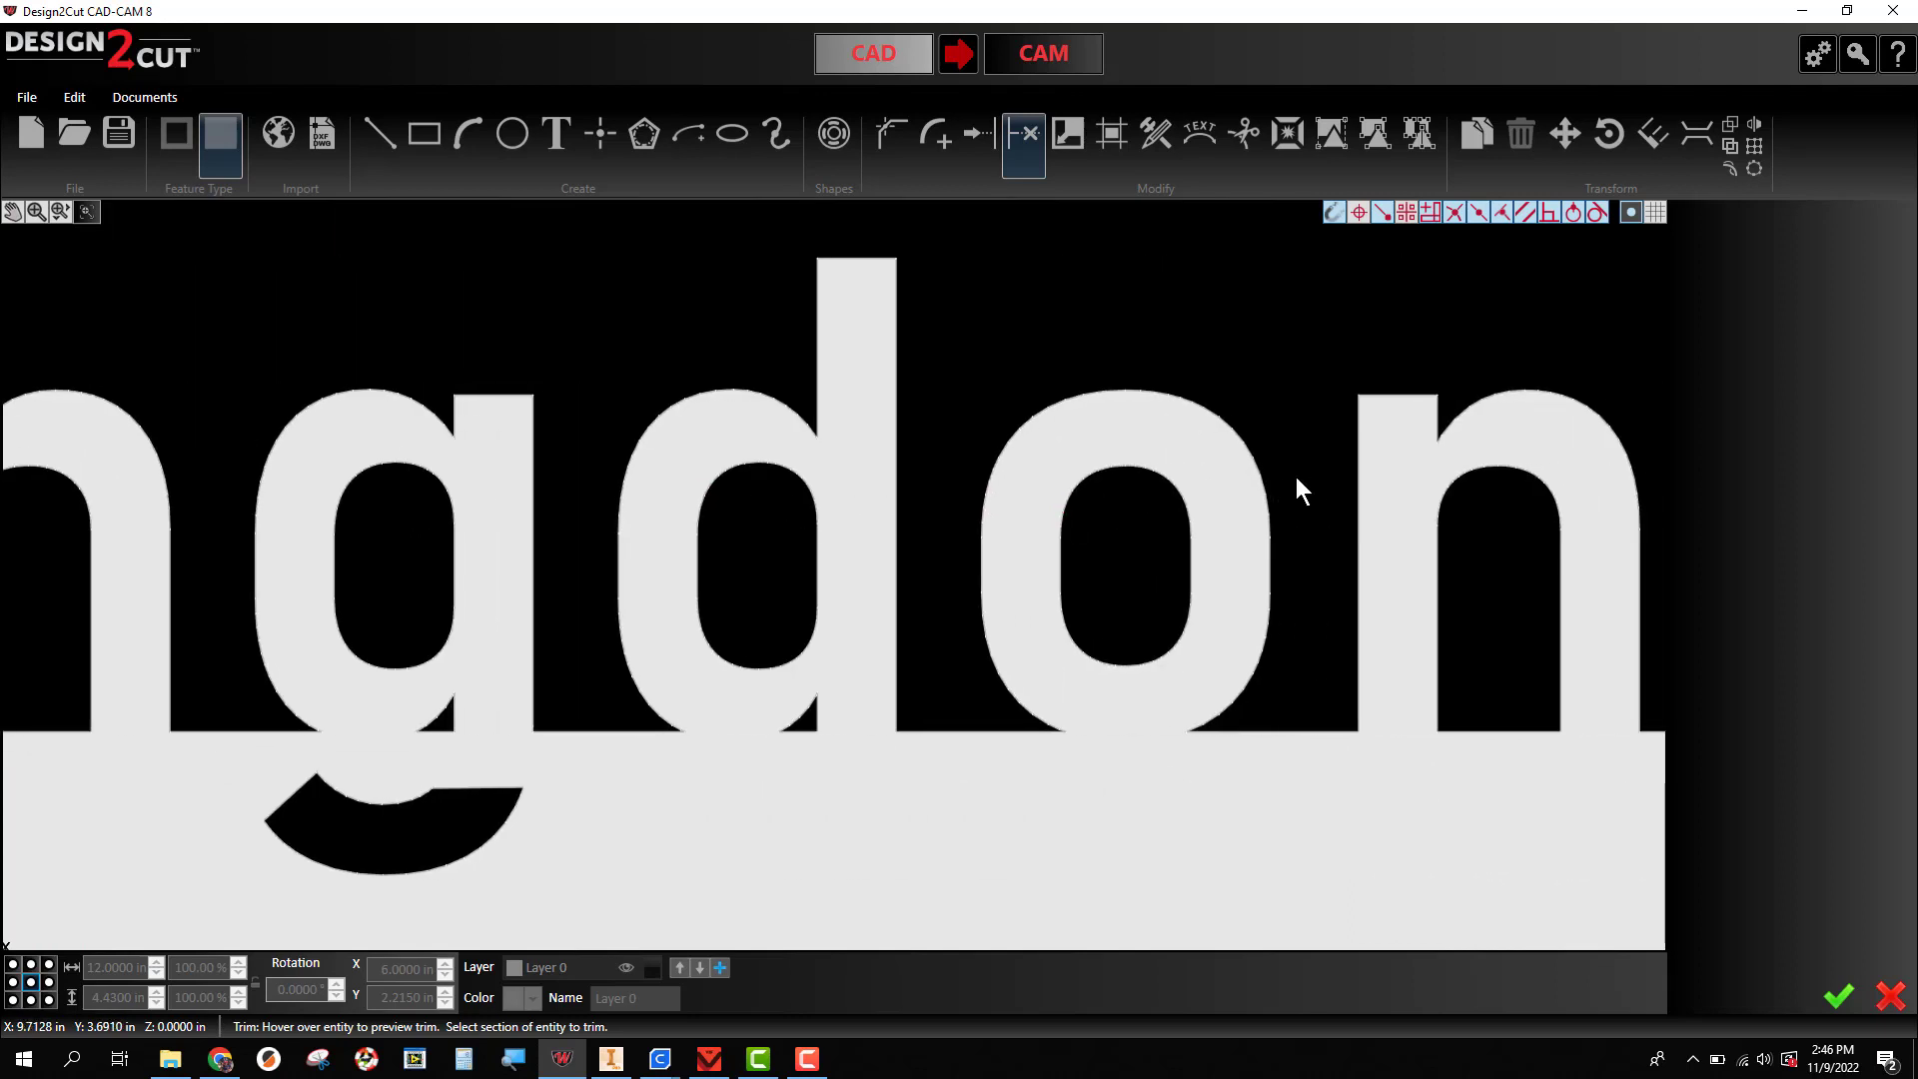
pyautogui.moveTo(1214, 483); pyautogui.dragTo(1196, 483, button='middle')
pyautogui.moveTo(1417, 461); pyautogui.dragTo(1165, 475, button='middle')
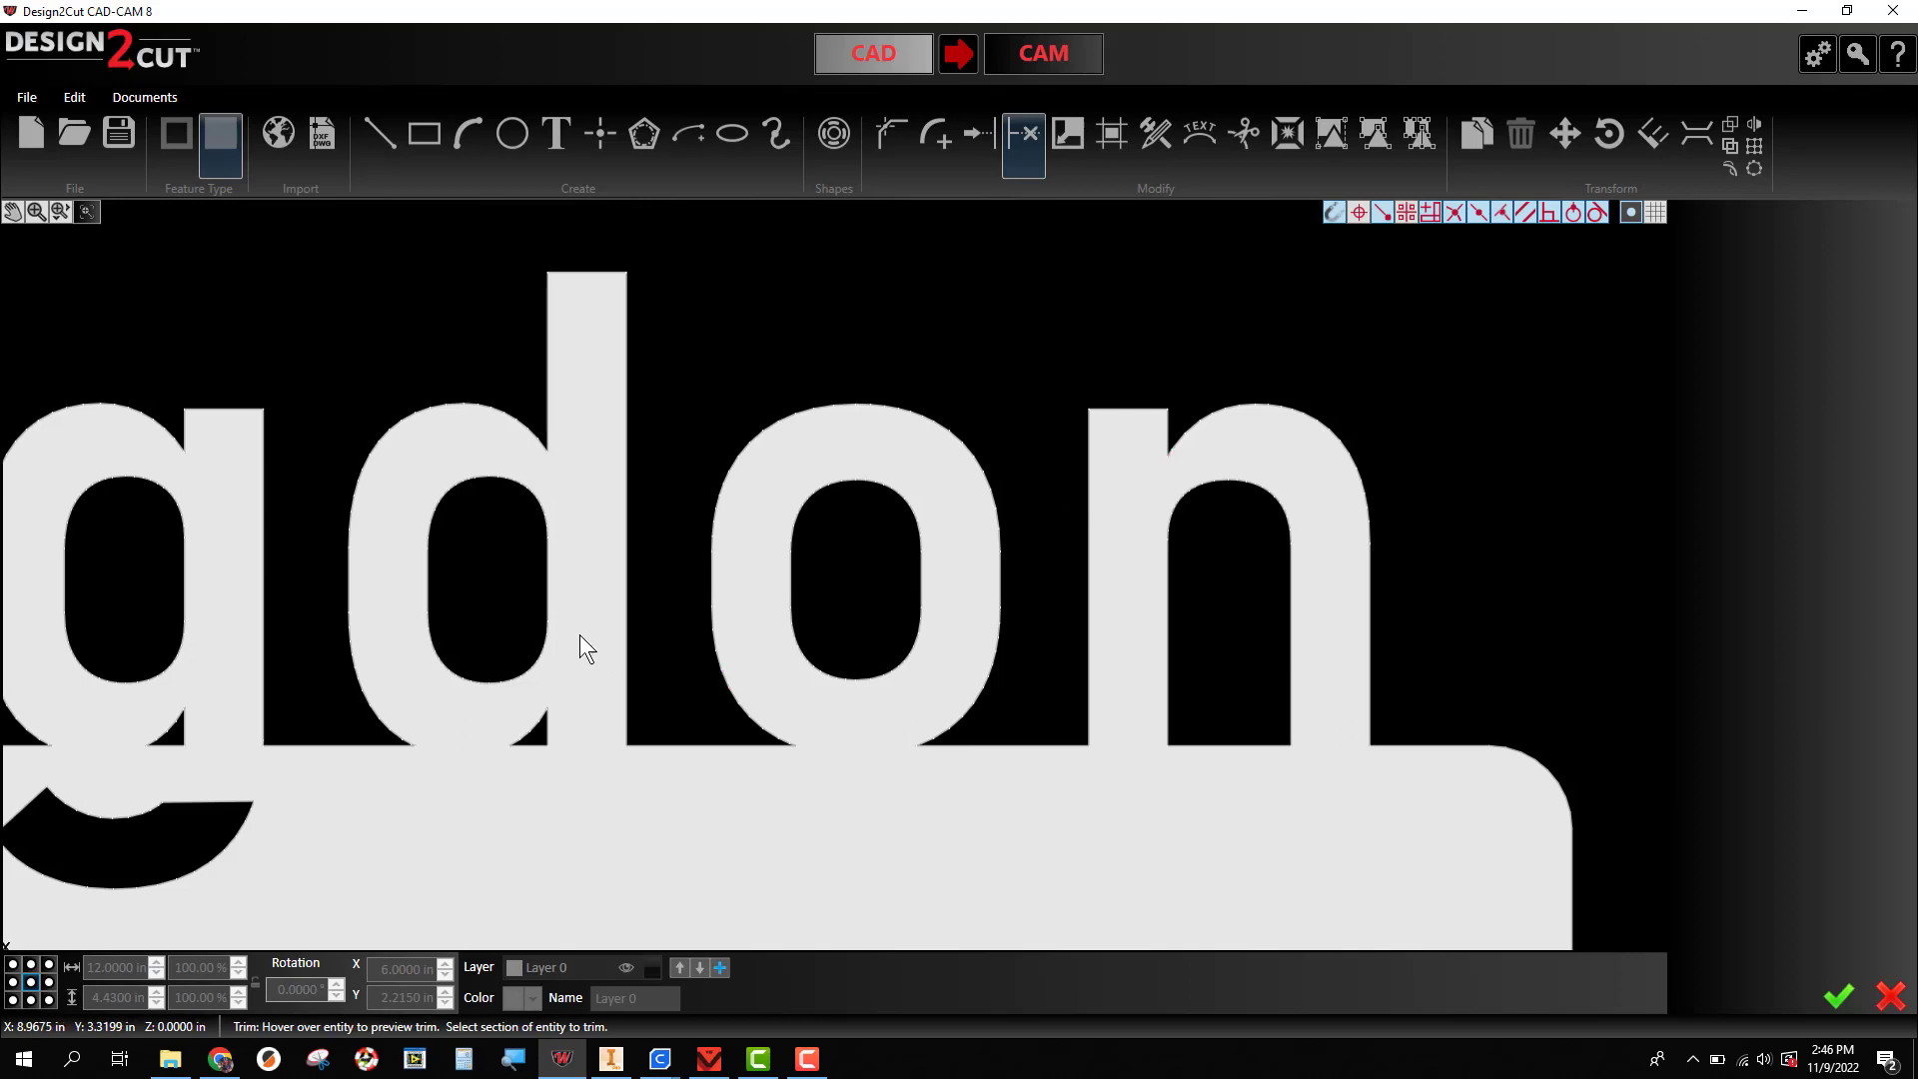
pyautogui.moveTo(579, 633)
pyautogui.mouseDown(button='middle')
pyautogui.moveTo(1105, 432)
pyautogui.moveTo(1165, 489)
pyautogui.moveTo(1113, 530)
pyautogui.mouseUp(button='middle')
pyautogui.moveTo(805, 614); pyautogui.dragTo(1002, 574, button='middle')
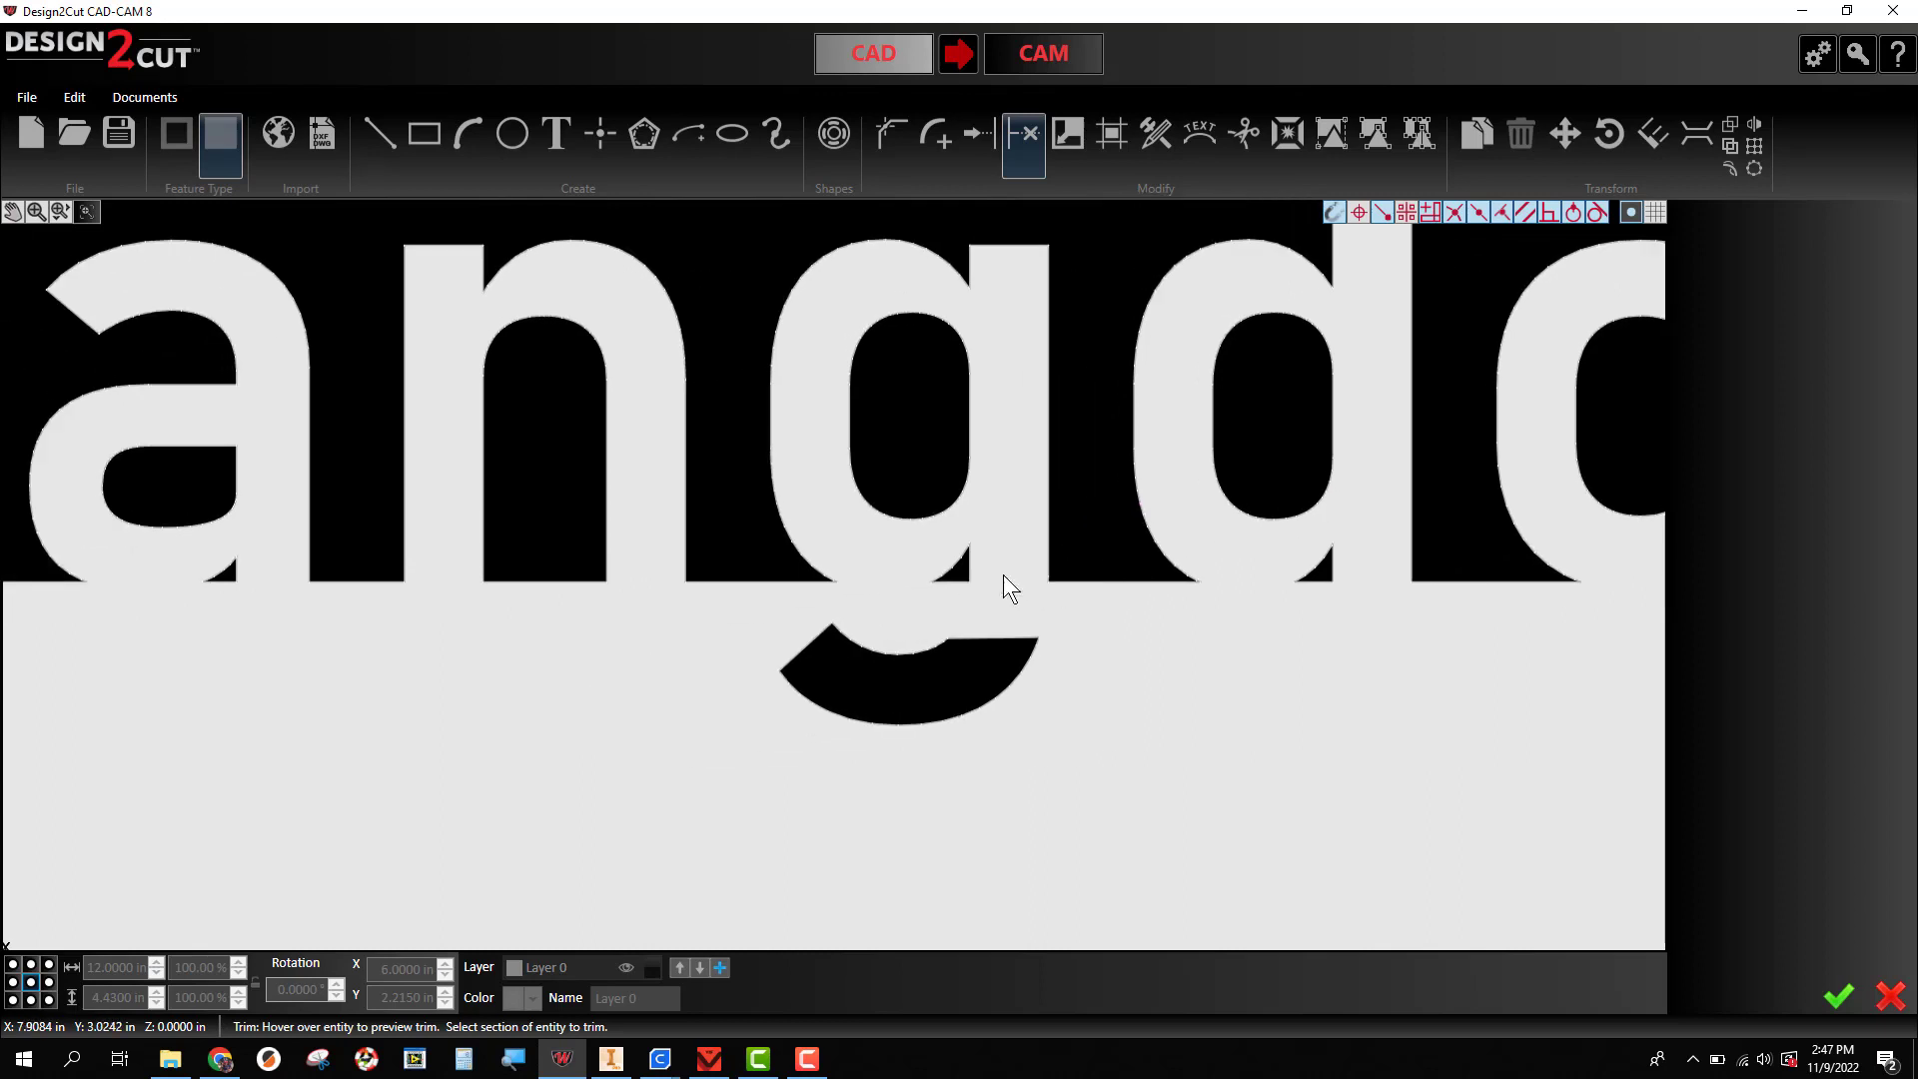
pyautogui.scroll(-1, 507, 571)
pyautogui.scroll(-1, 267, 585)
pyautogui.scroll(2, 266, 583)
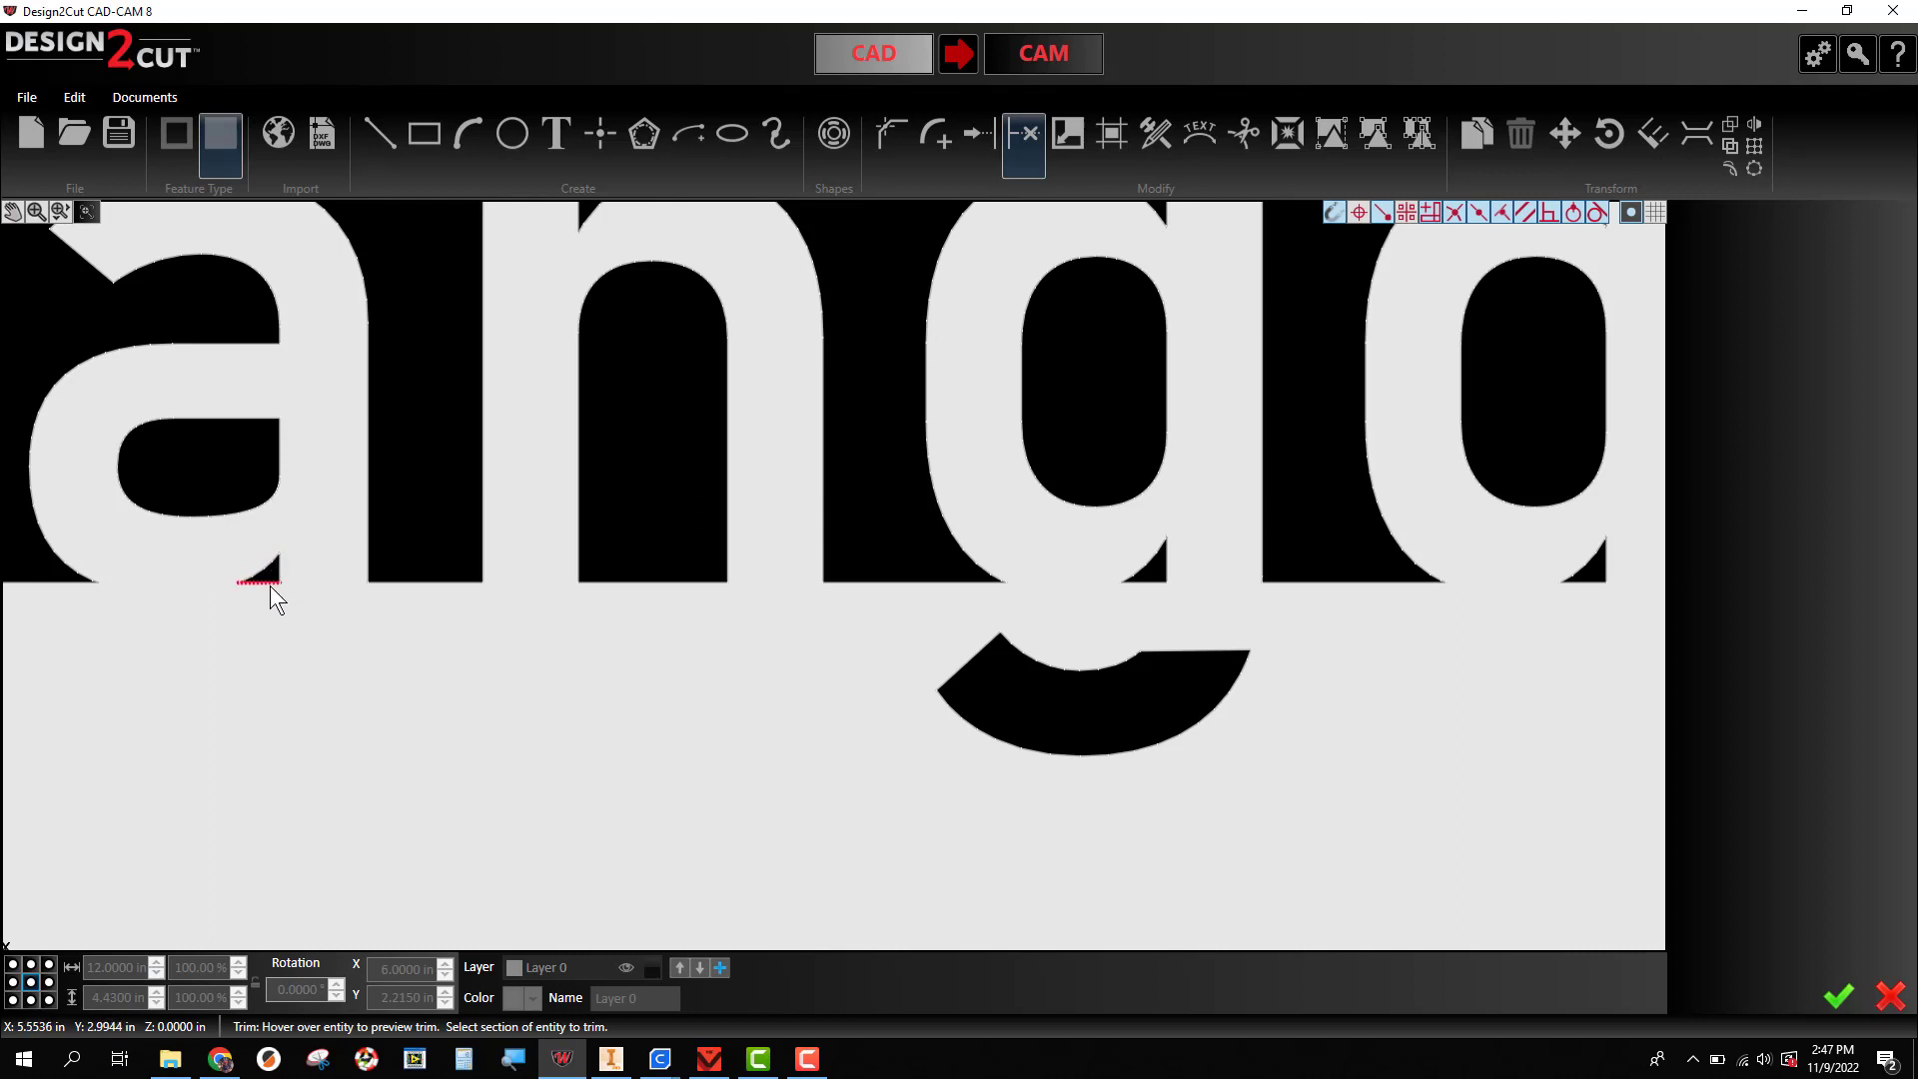
pyautogui.scroll(-6, 312, 607)
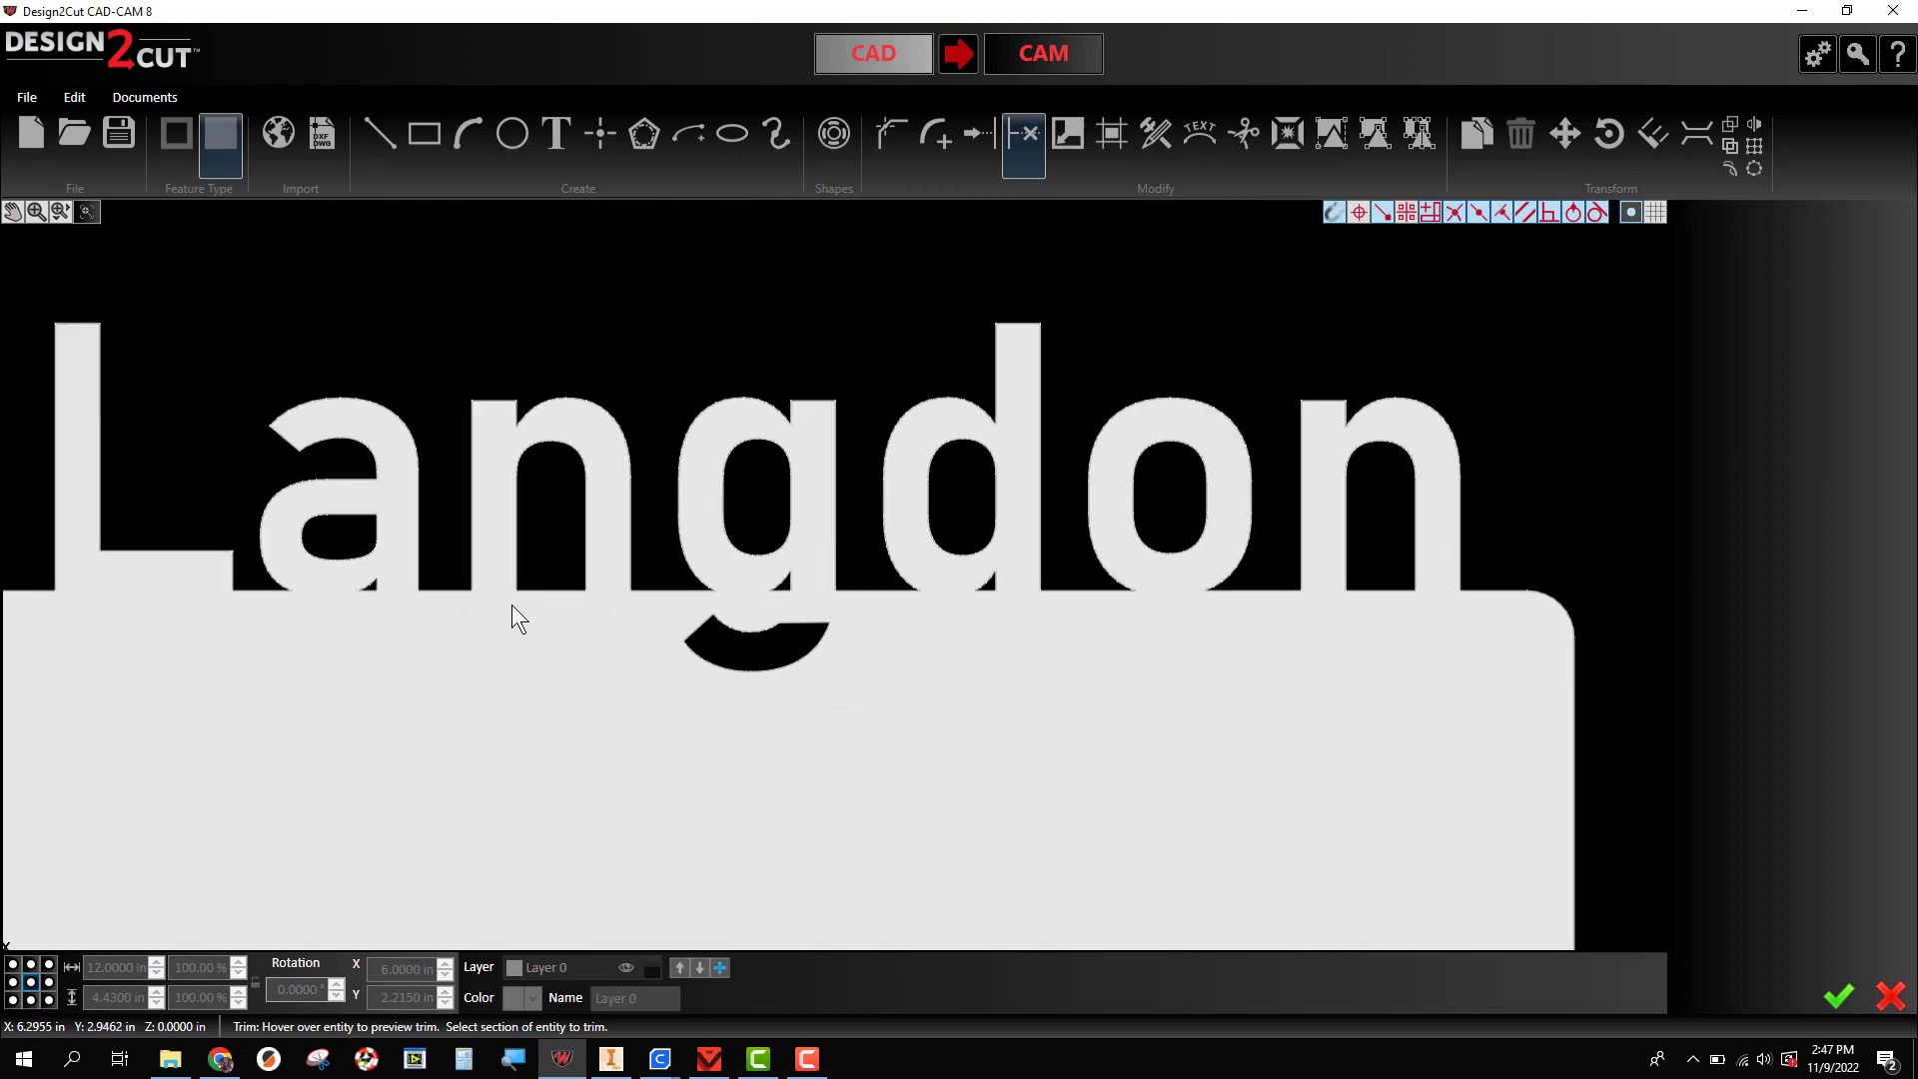
pyautogui.scroll(-4, 553, 611)
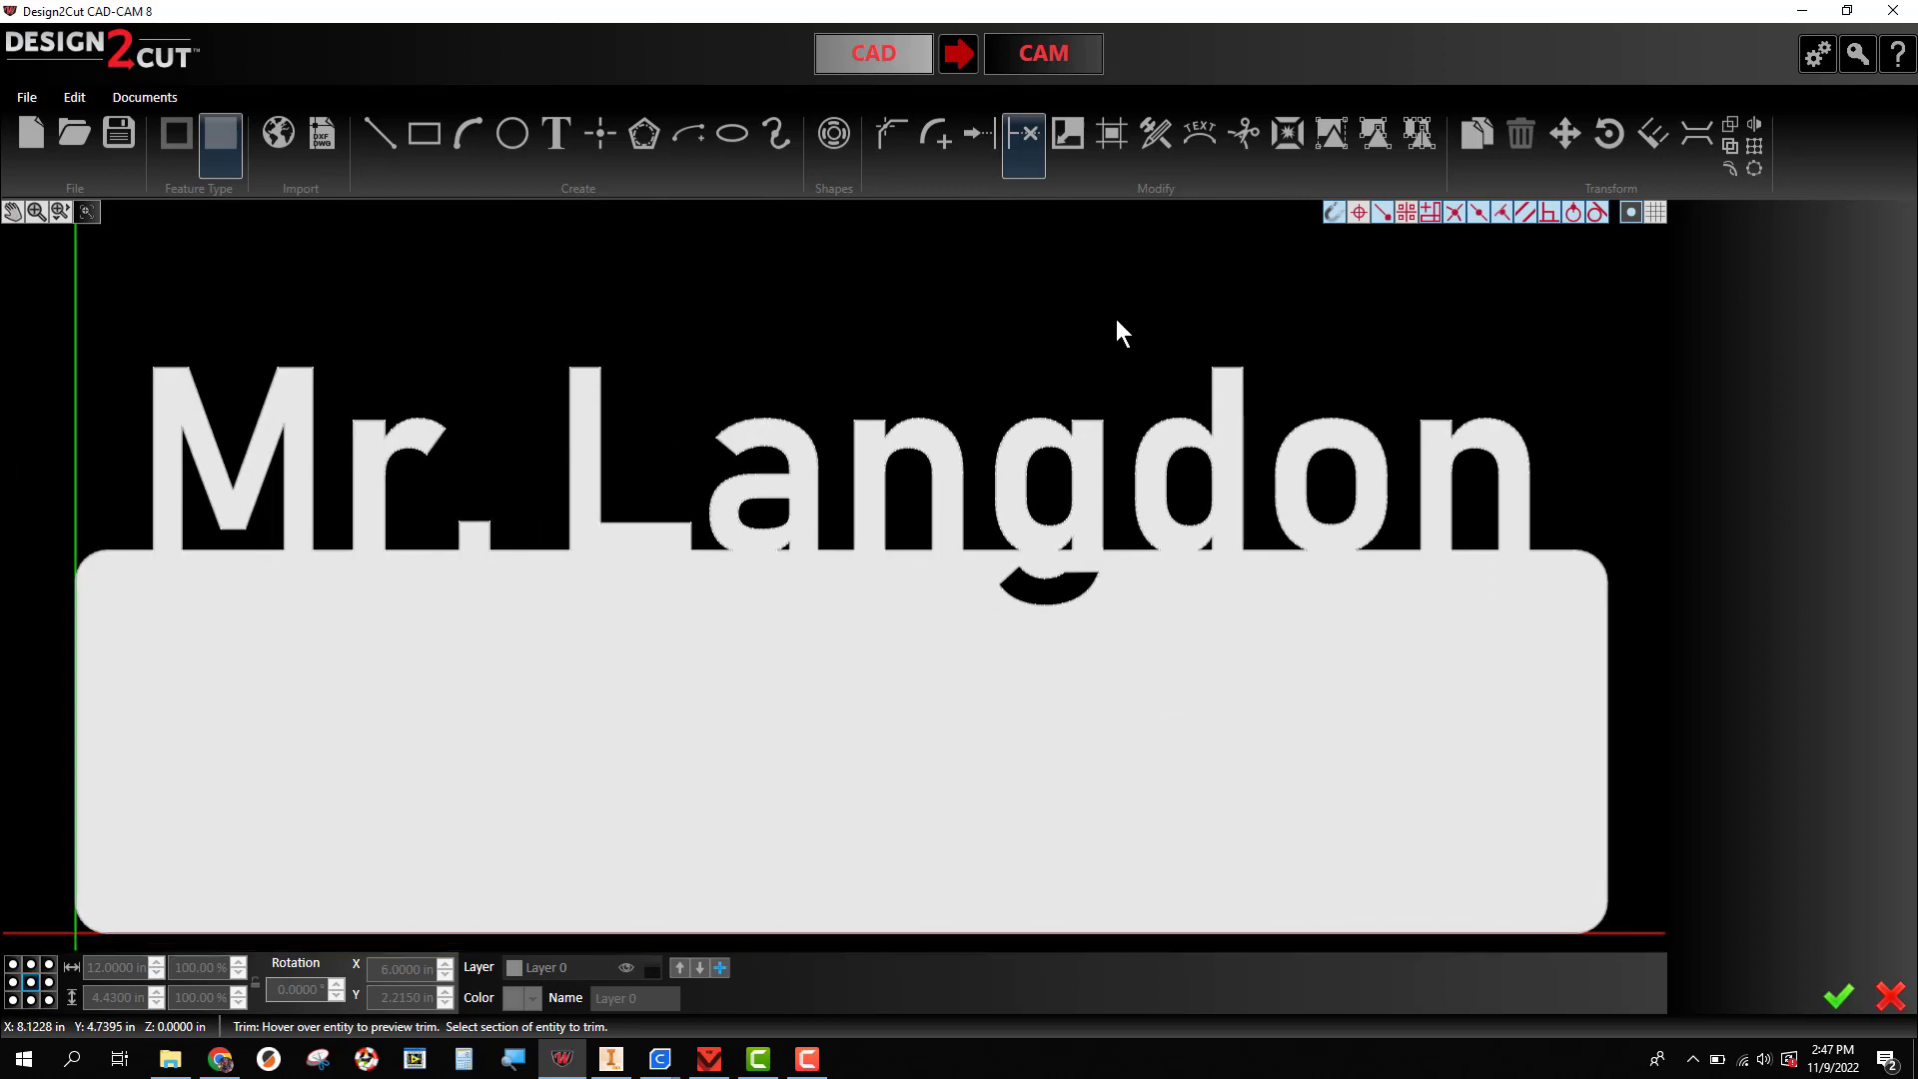
pyautogui.scroll(-1, 1232, 453)
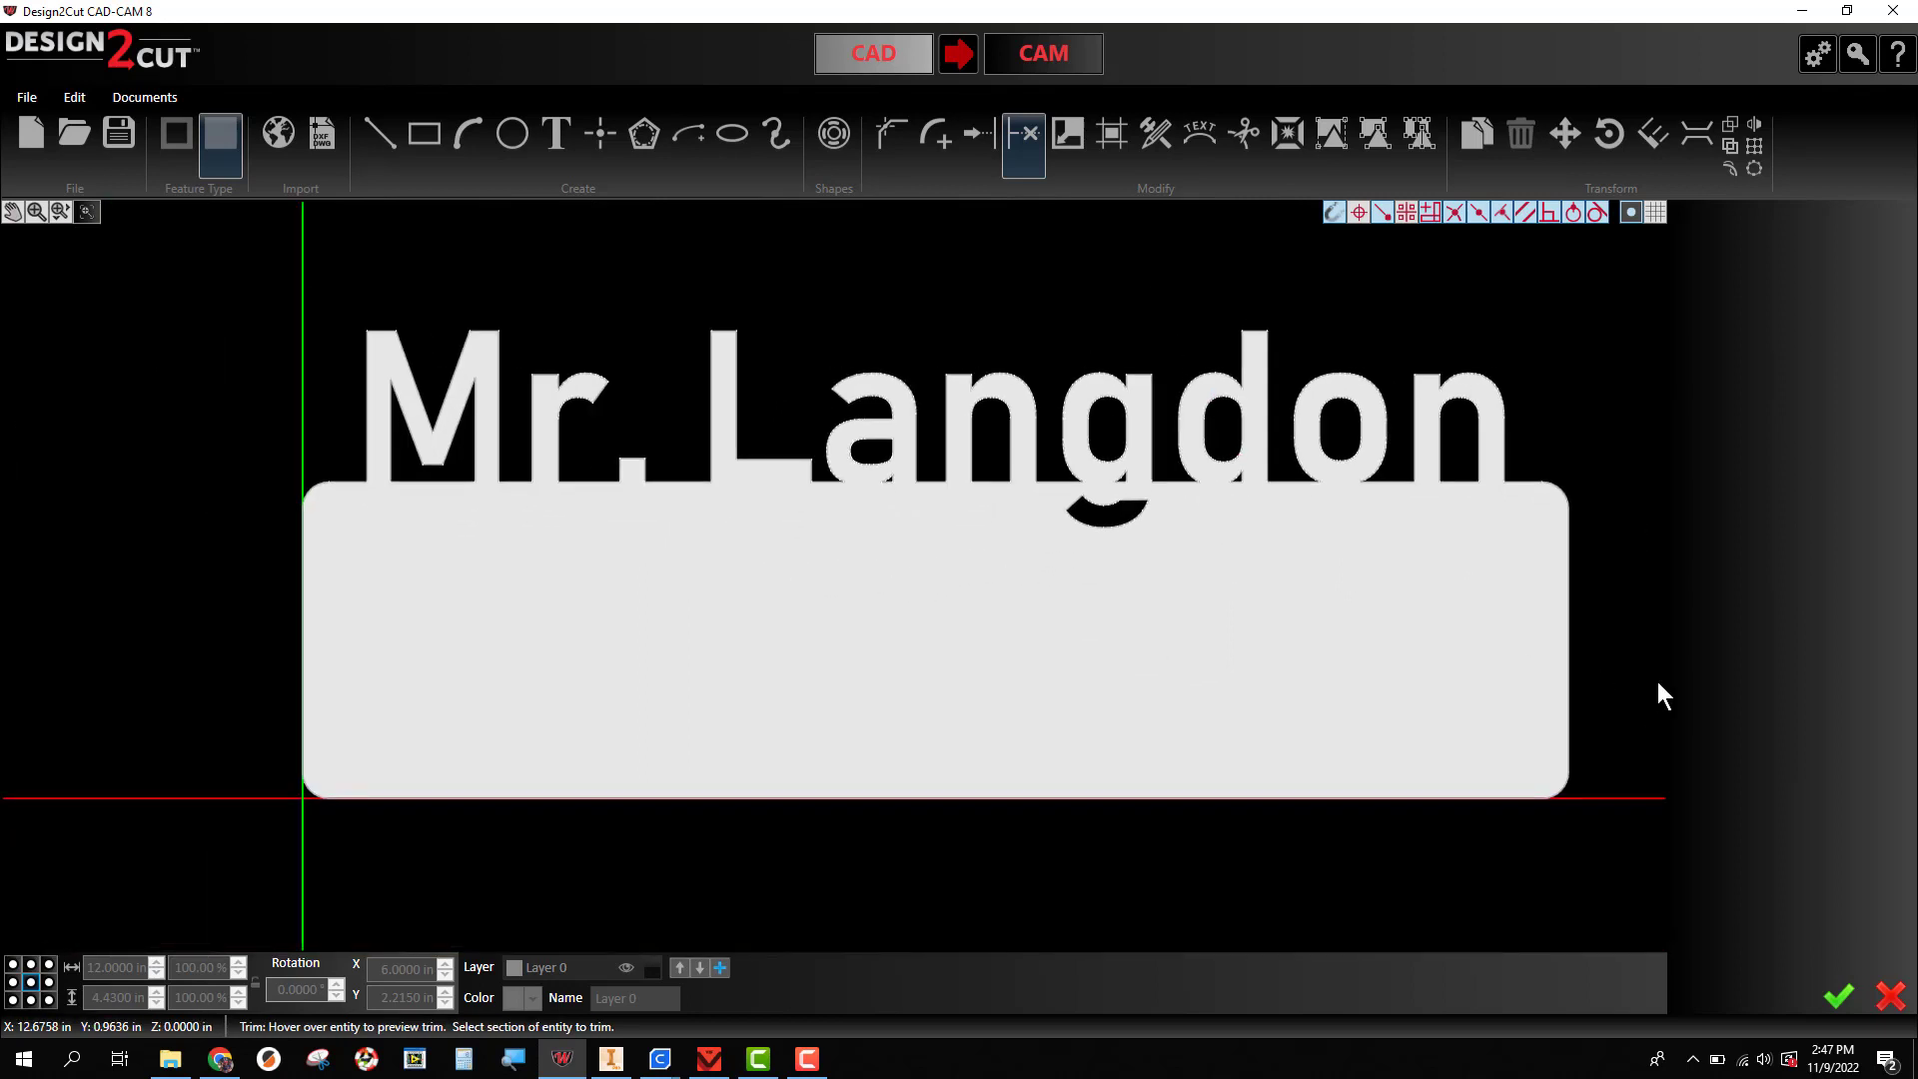
pyautogui.moveTo(1598, 756); pyautogui.dragTo(1574, 702, button='middle')
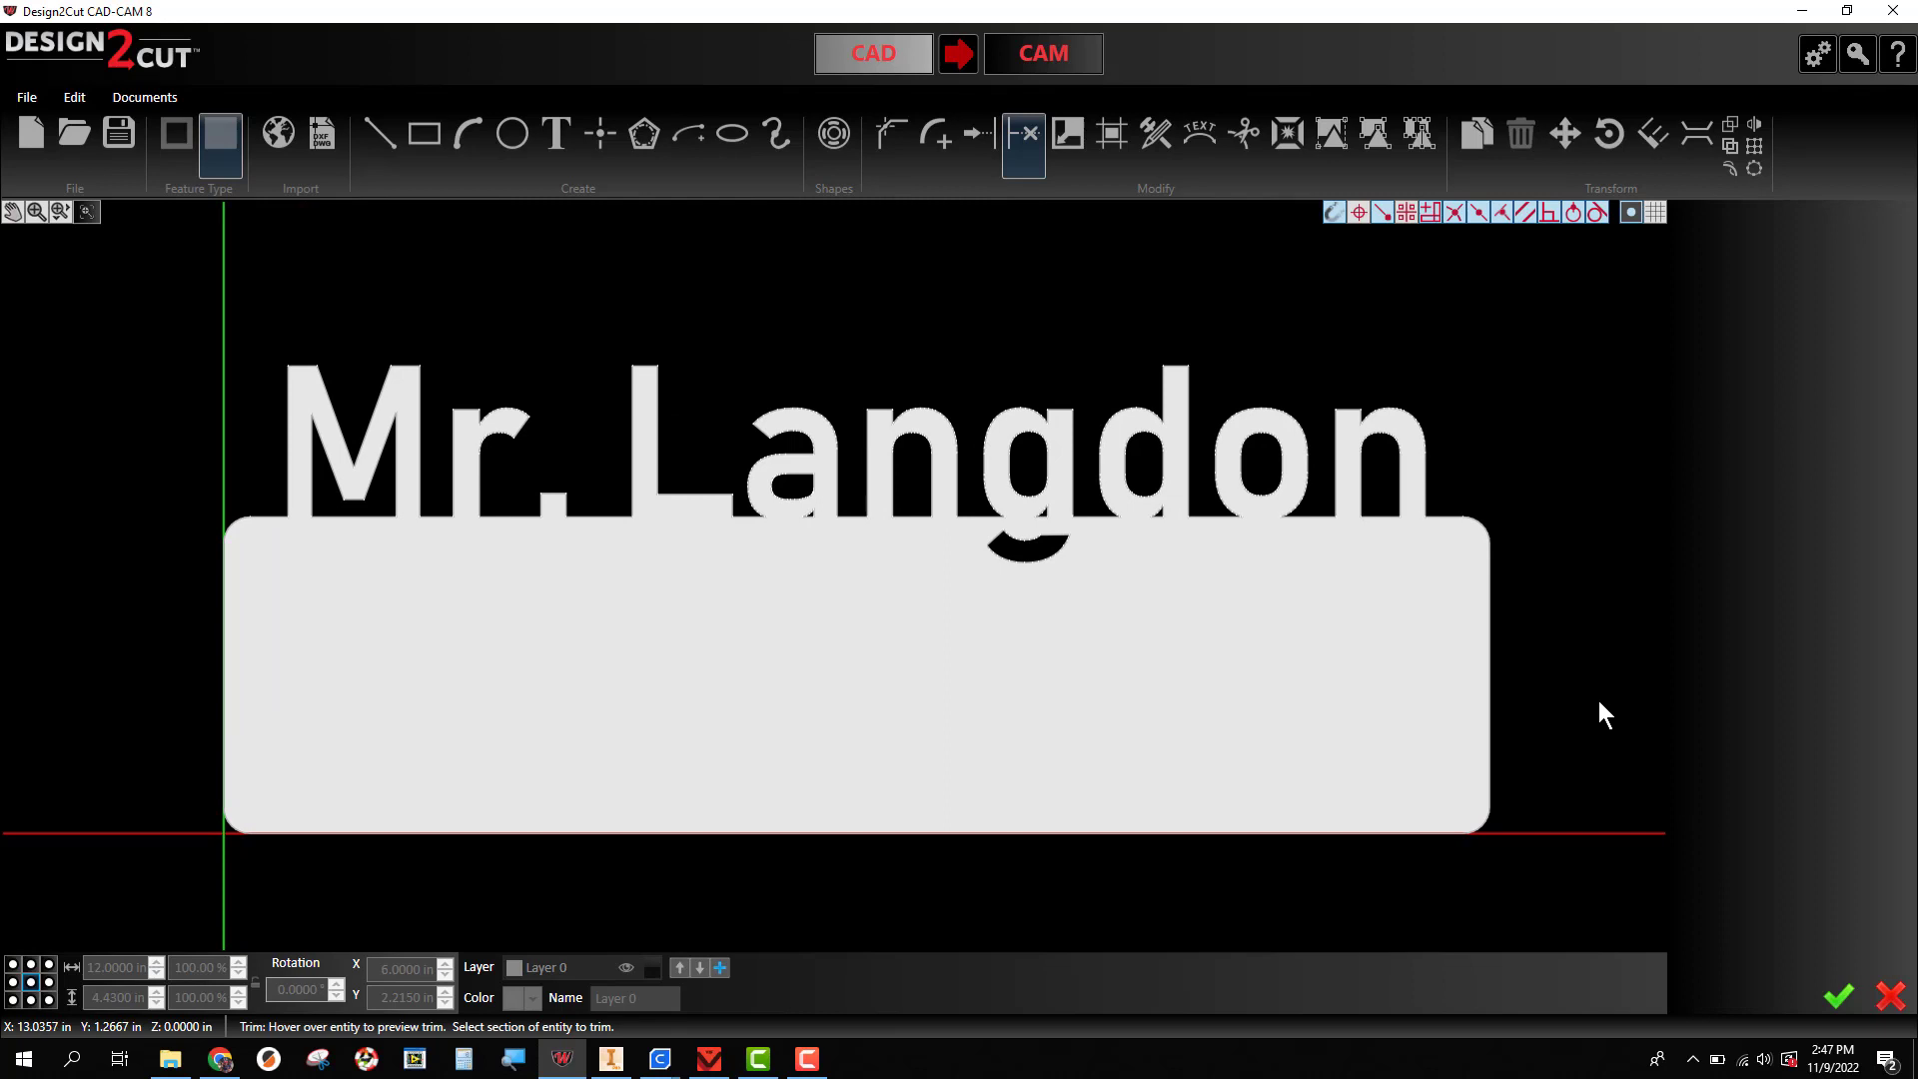